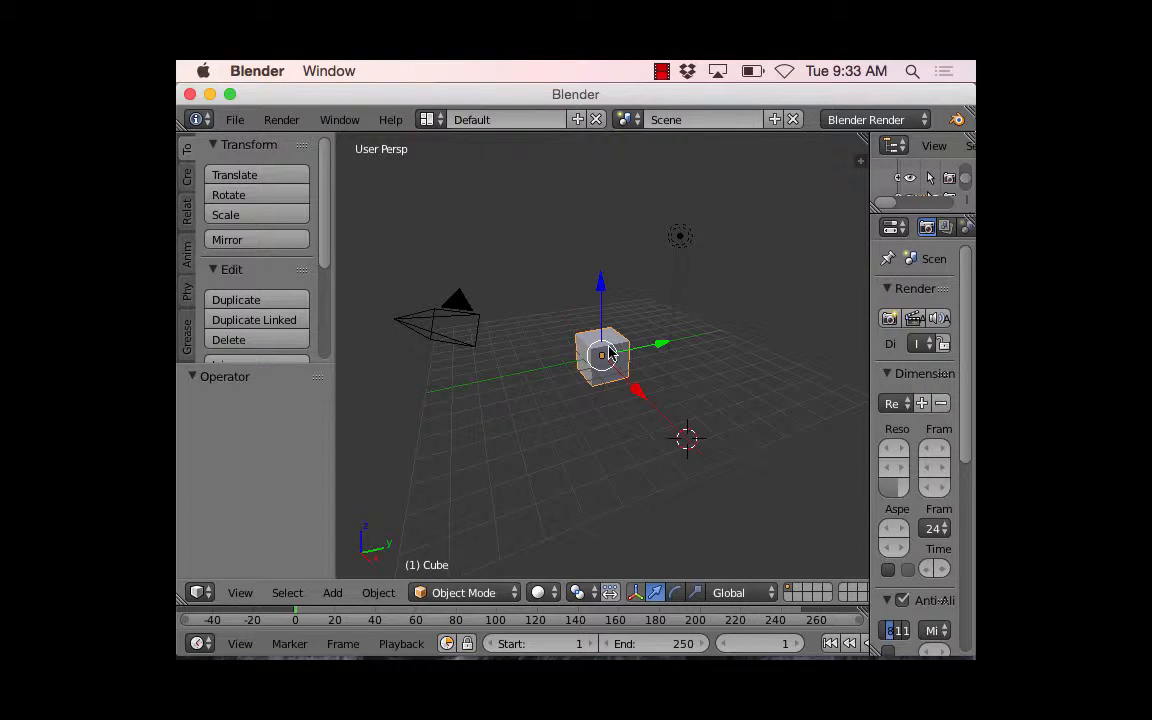
Step: Delete the default cube and add a plane mesh to the scene
{"action": "key", "text": "x"}
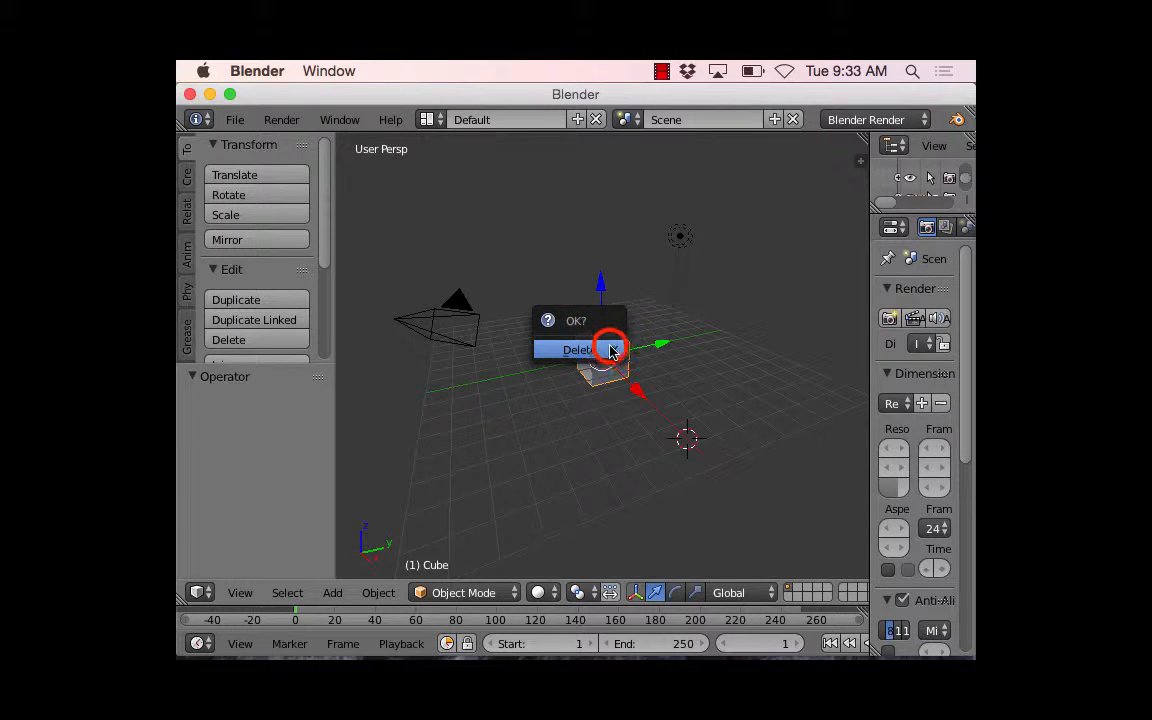
{"action": "left_click", "coordinate": [610, 350]}
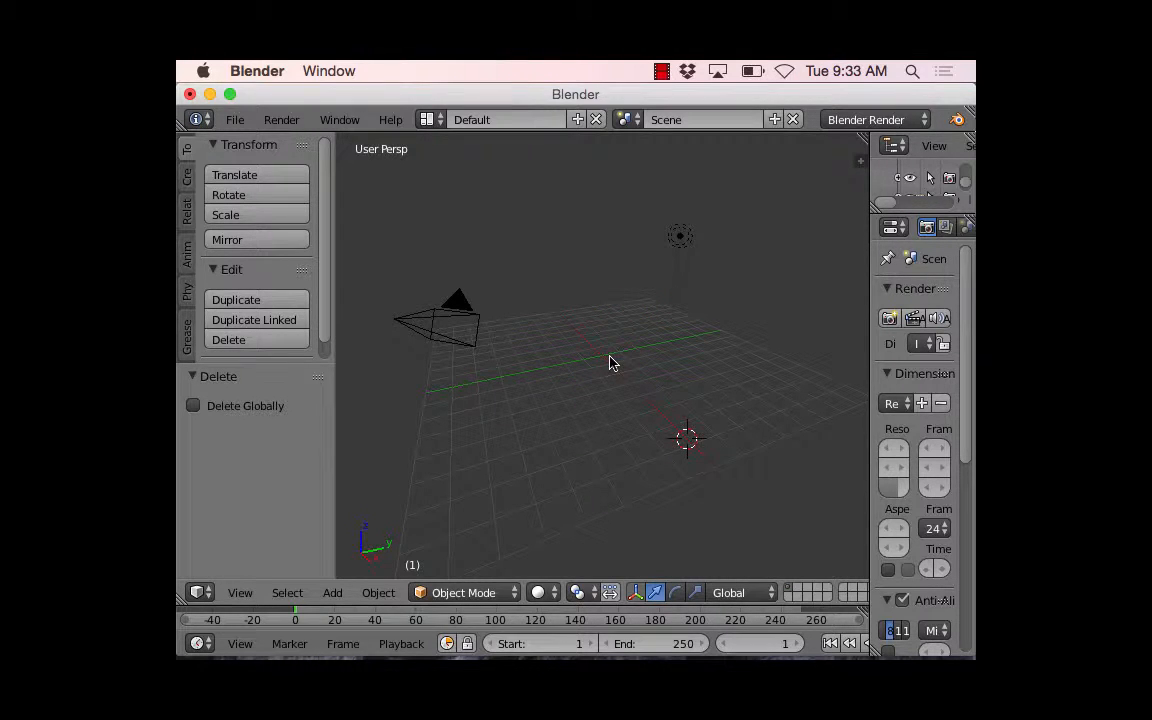
{"action": "key", "text": "shift+a"}
{"action": "mouse_move", "coordinate": [550, 344]}
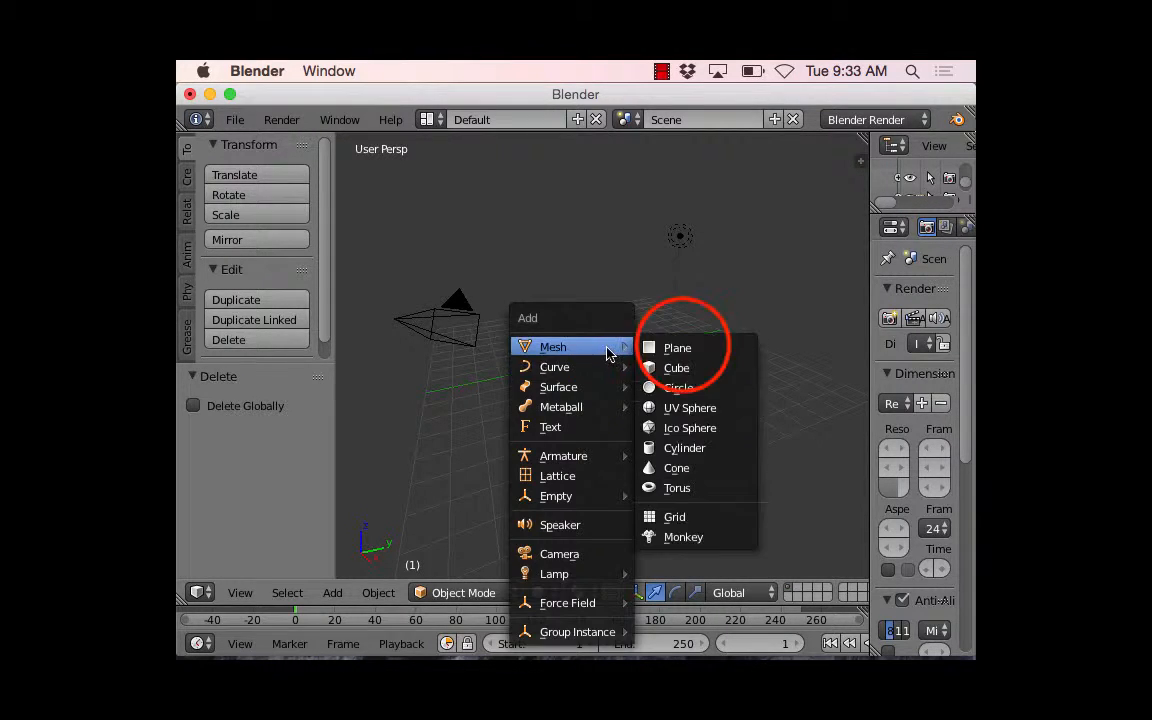
{"action": "left_click", "coordinate": [682, 347]}
Step: Move the plane about -10.49 along X and scale it up to about 12.5 times its size
{"action": "left_click_drag", "start_coordinate": [745, 492], "coordinate": [665, 410]}
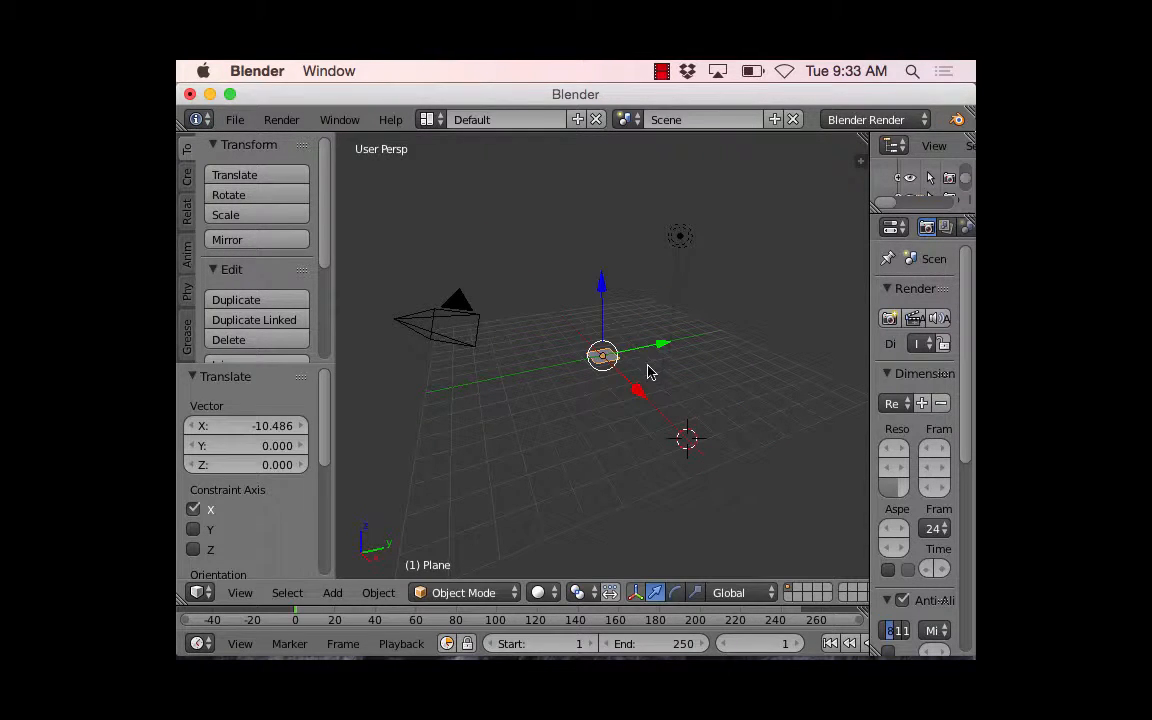
{"action": "key", "text": "s"}
{"action": "left_click", "coordinate": [835, 290]}
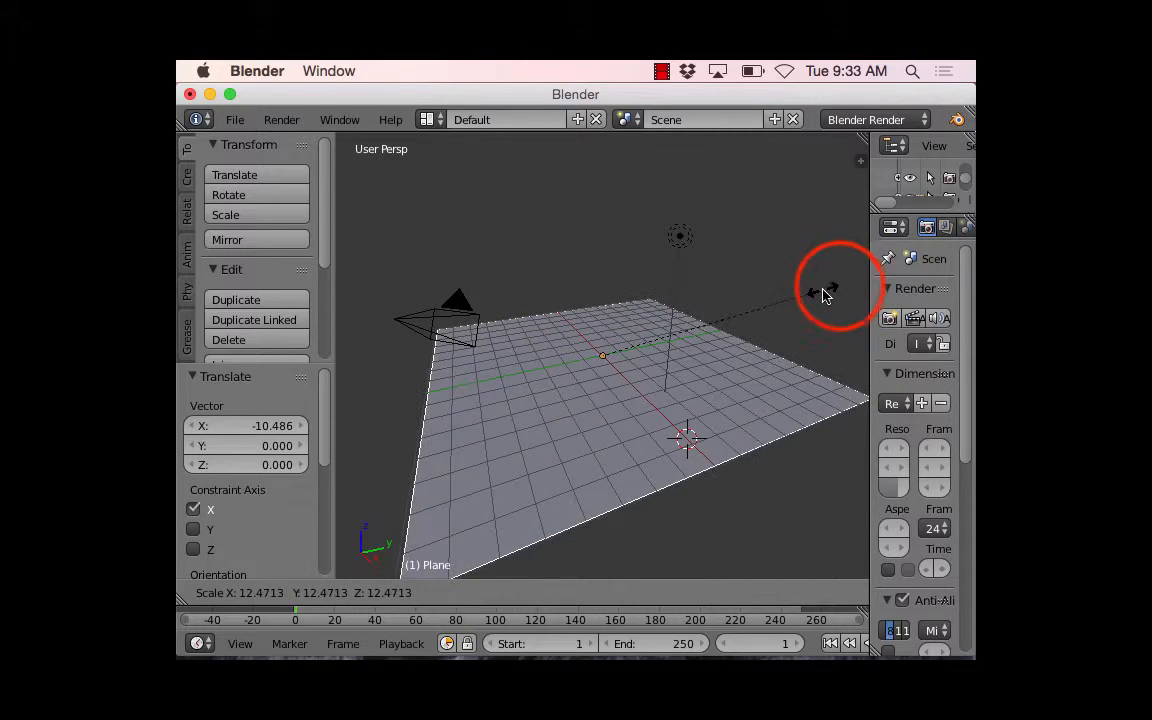
Step: Enable Emulate Numpad in the input preferences and show the first scene layer again
{"action": "key", "text": "6"}
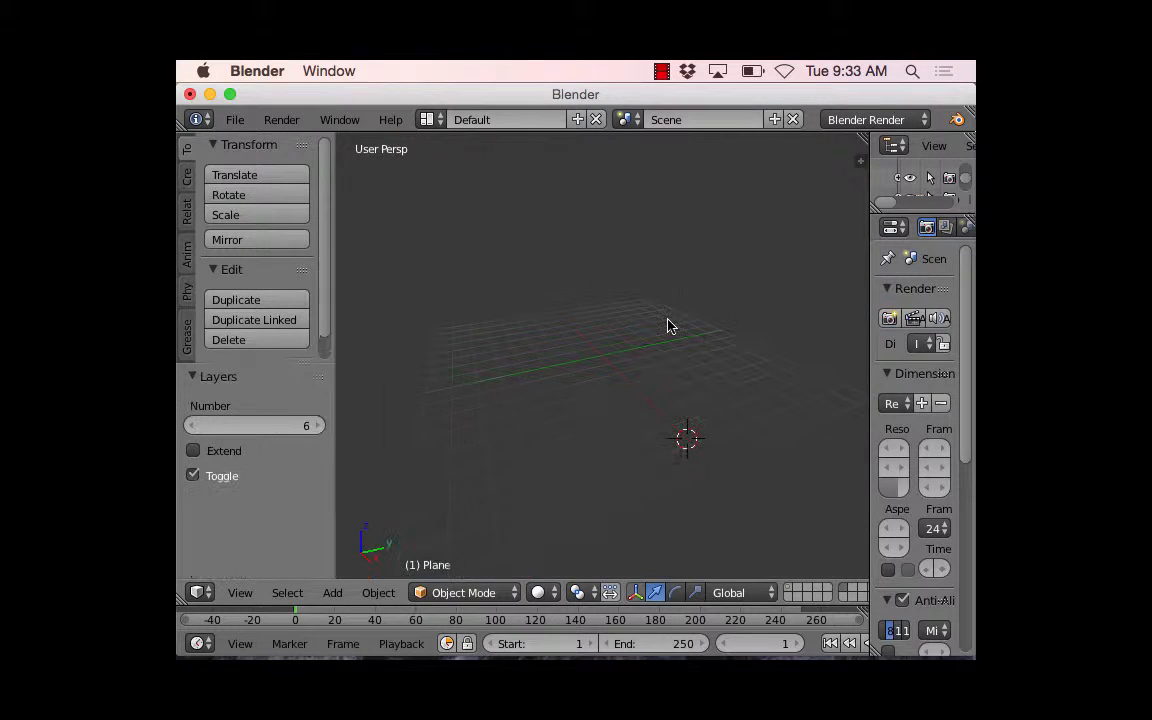
{"action": "left_click", "coordinate": [234, 119]}
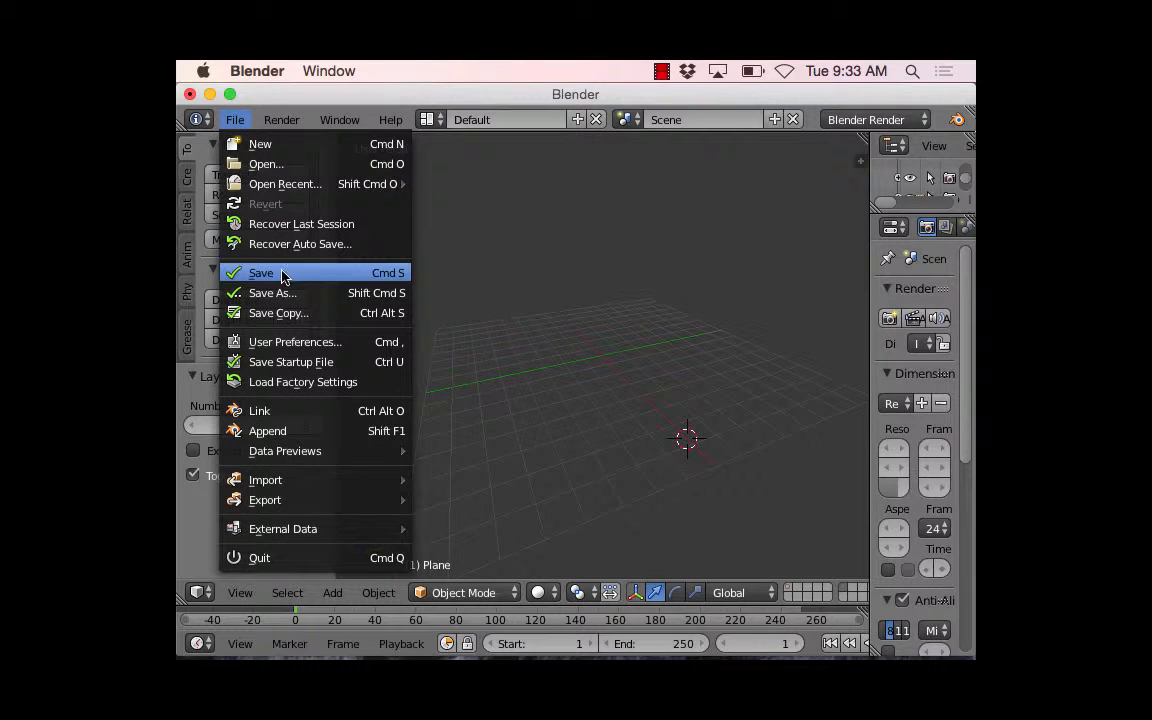
{"action": "left_click", "coordinate": [280, 343]}
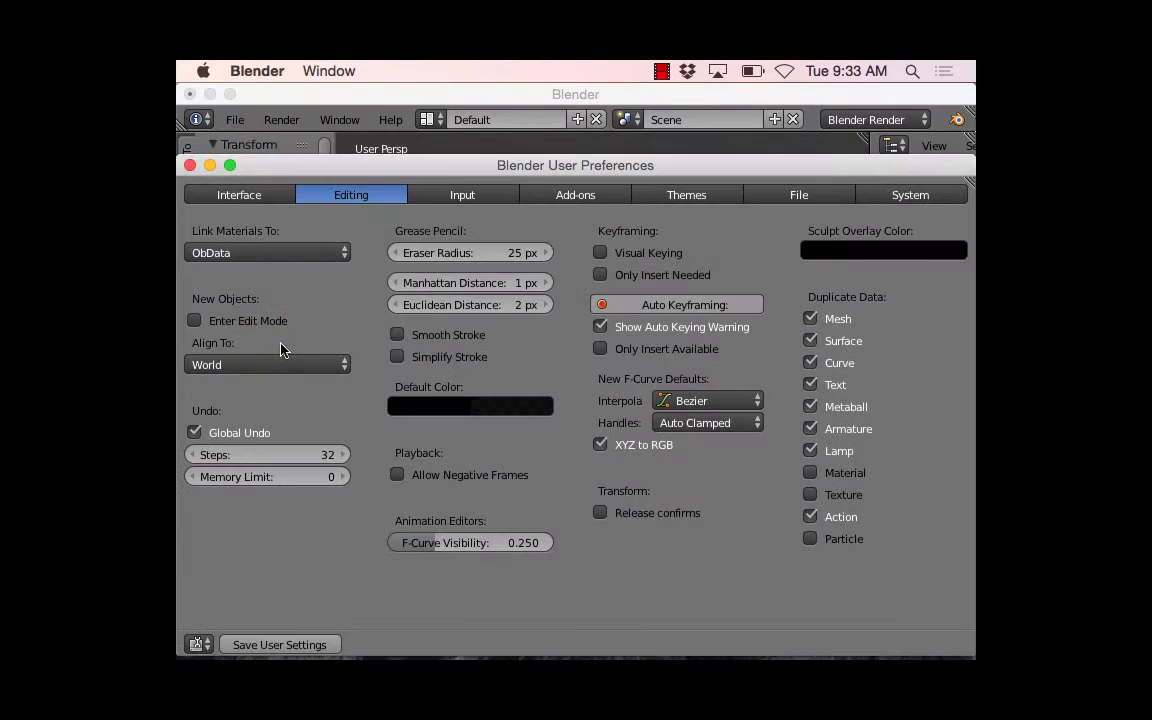
{"action": "left_click", "coordinate": [438, 196]}
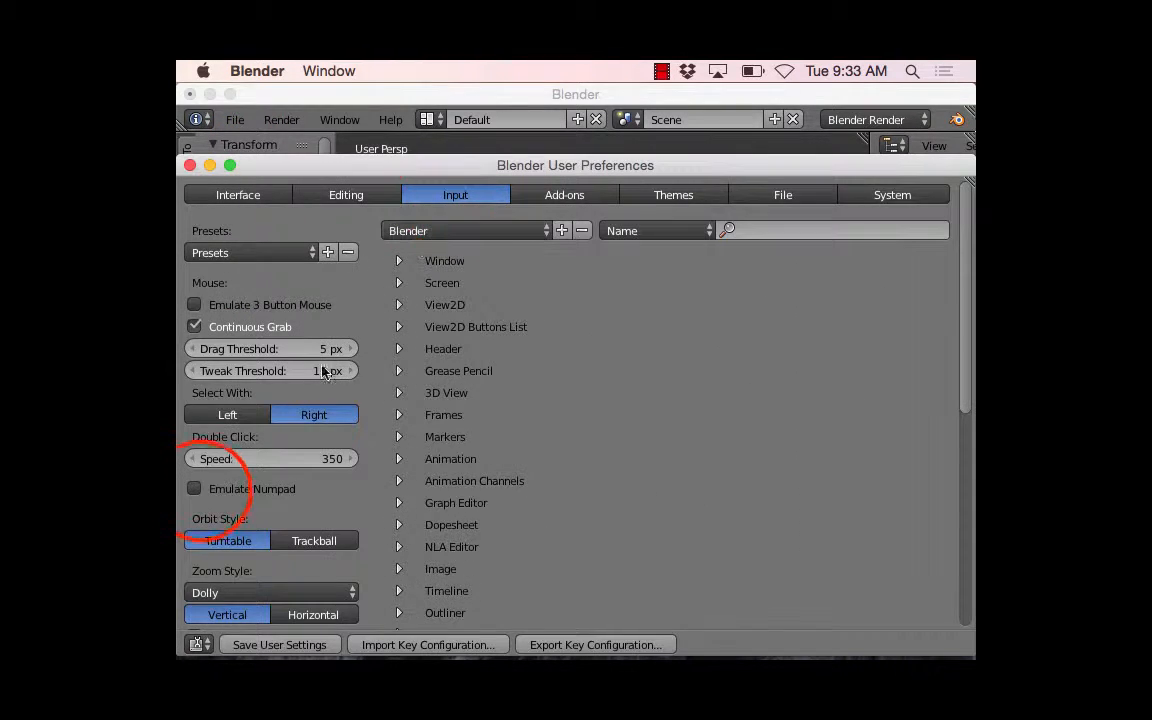
{"action": "left_click", "coordinate": [195, 488]}
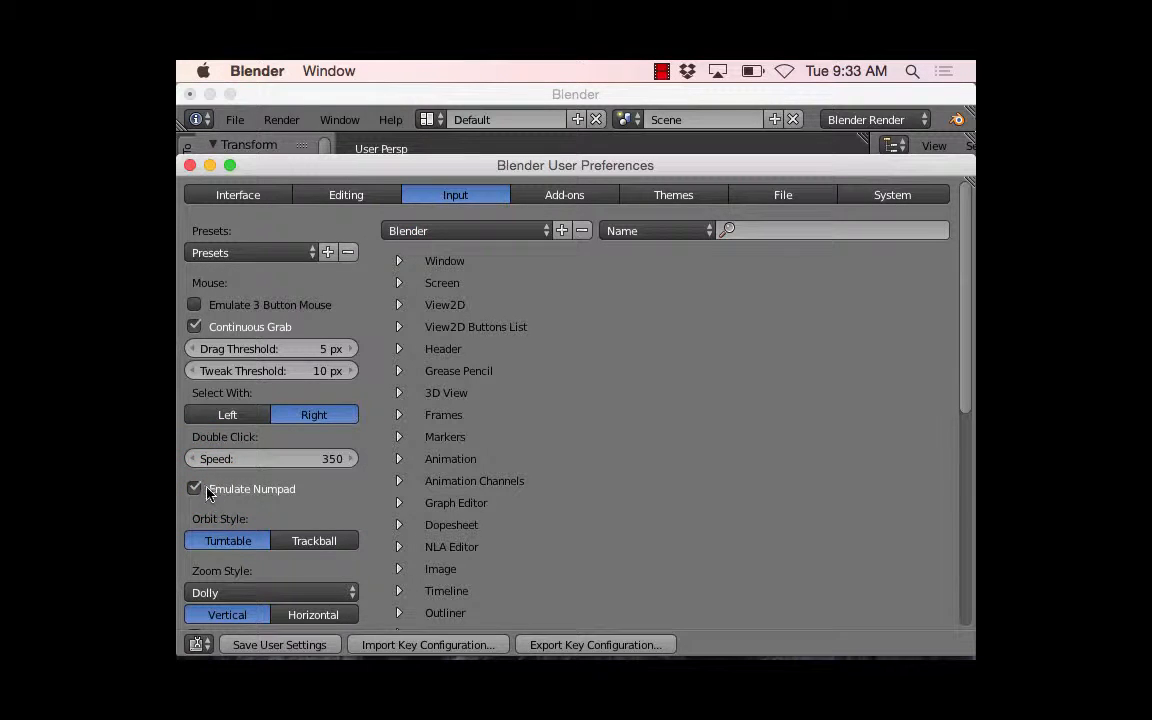
{"action": "left_click", "coordinate": [190, 166]}
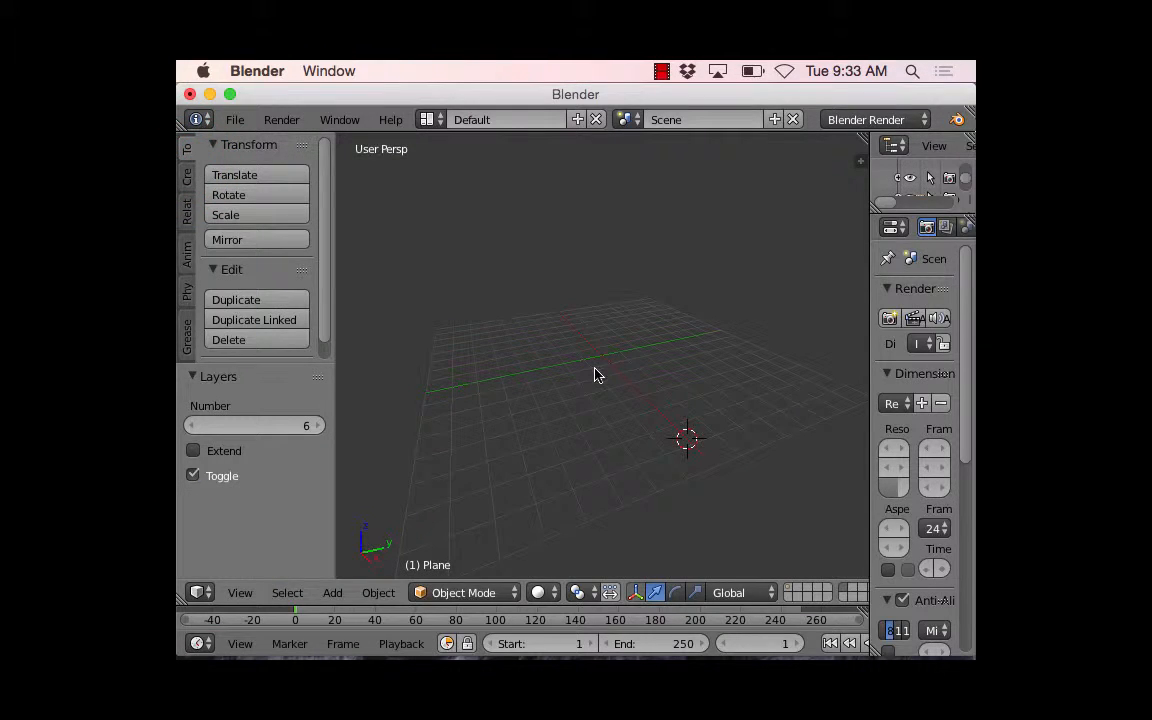
{"action": "left_click", "coordinate": [789, 591]}
Step: Centre the plane on the grid in top view and raise it about 3.73 along Z in front view
{"action": "key", "text": "7"}
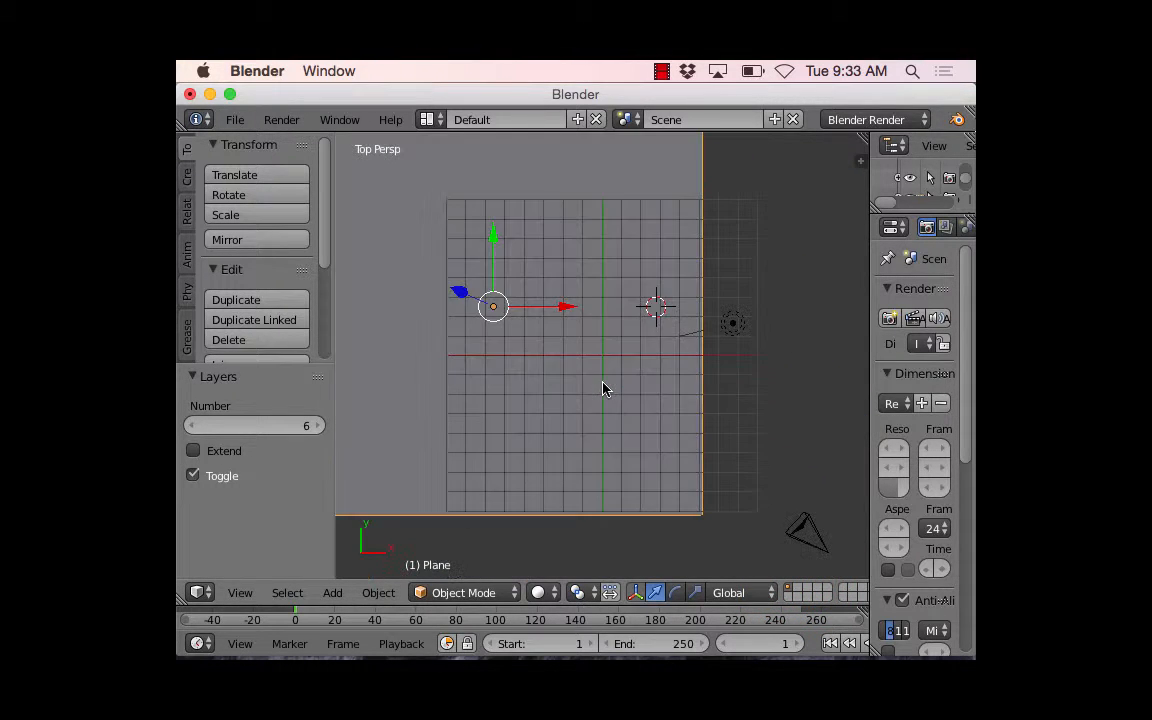
{"action": "scroll", "coordinate": [543, 308], "scroll_direction": "down", "scroll_amount": 2}
{"action": "right_click_drag", "start_coordinate": [584, 319], "coordinate": [653, 337]}
{"action": "key", "text": "2"}
{"action": "key", "text": "2"}
{"action": "key", "text": "1"}
{"action": "left_click_drag", "start_coordinate": [599, 329], "coordinate": [604, 298]}
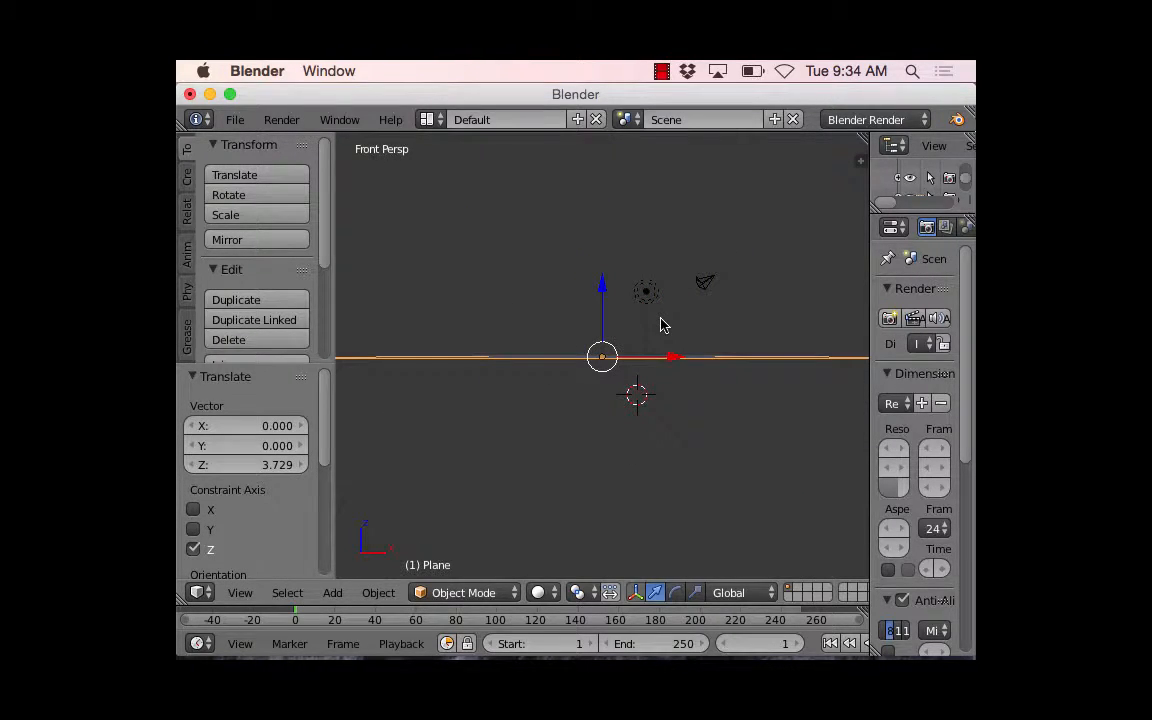
Step: Switch the render engine to Cycles Render and select only the plane
{"action": "key", "text": "a"}
{"action": "key", "text": "a"}
{"action": "middle_click_drag", "start_coordinate": [658, 322], "coordinate": [526, 376]}
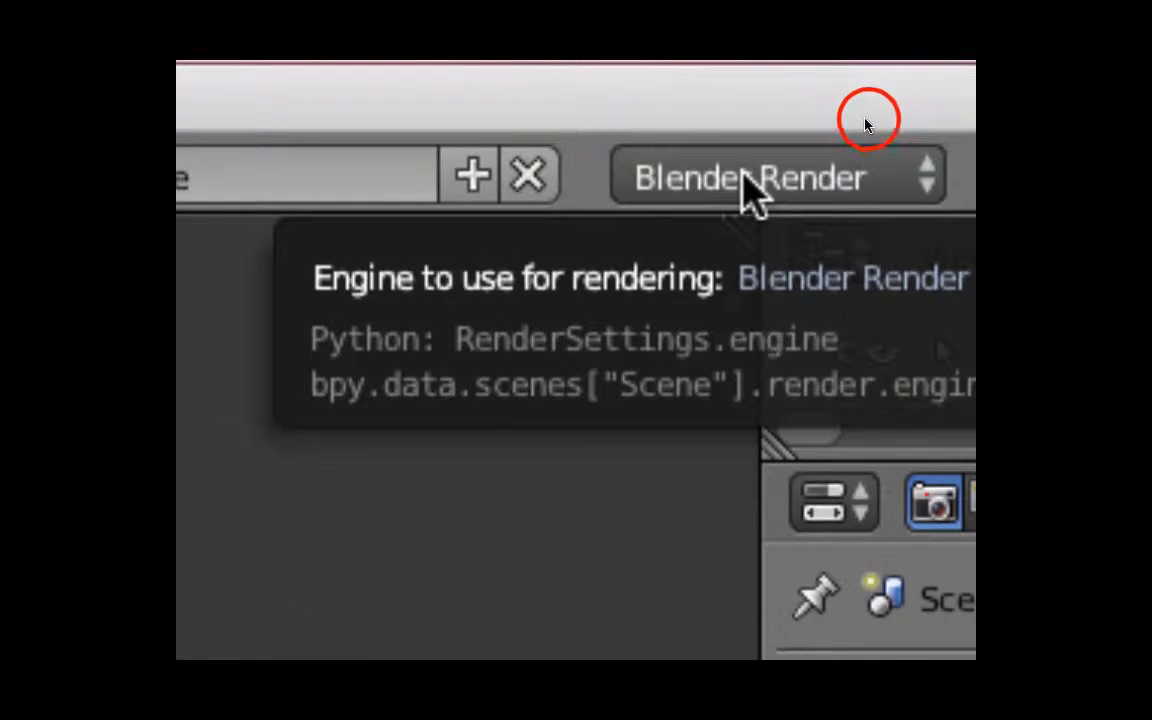
{"action": "left_click", "coordinate": [752, 185]}
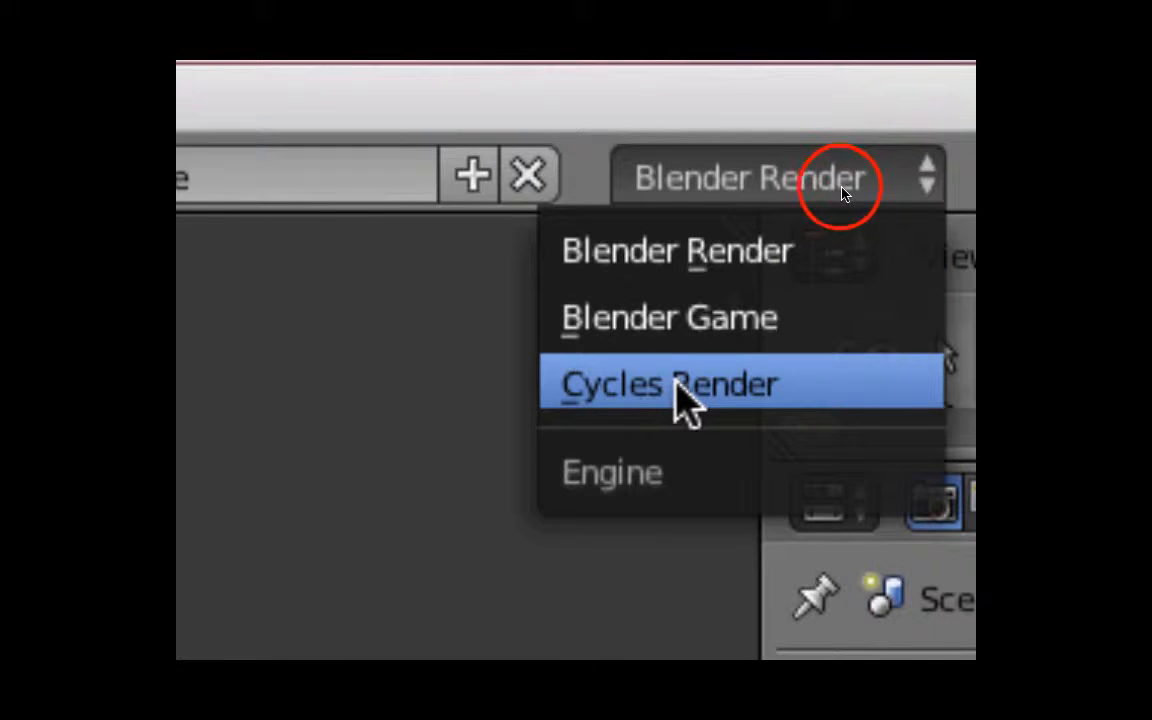
{"action": "left_click", "coordinate": [662, 392]}
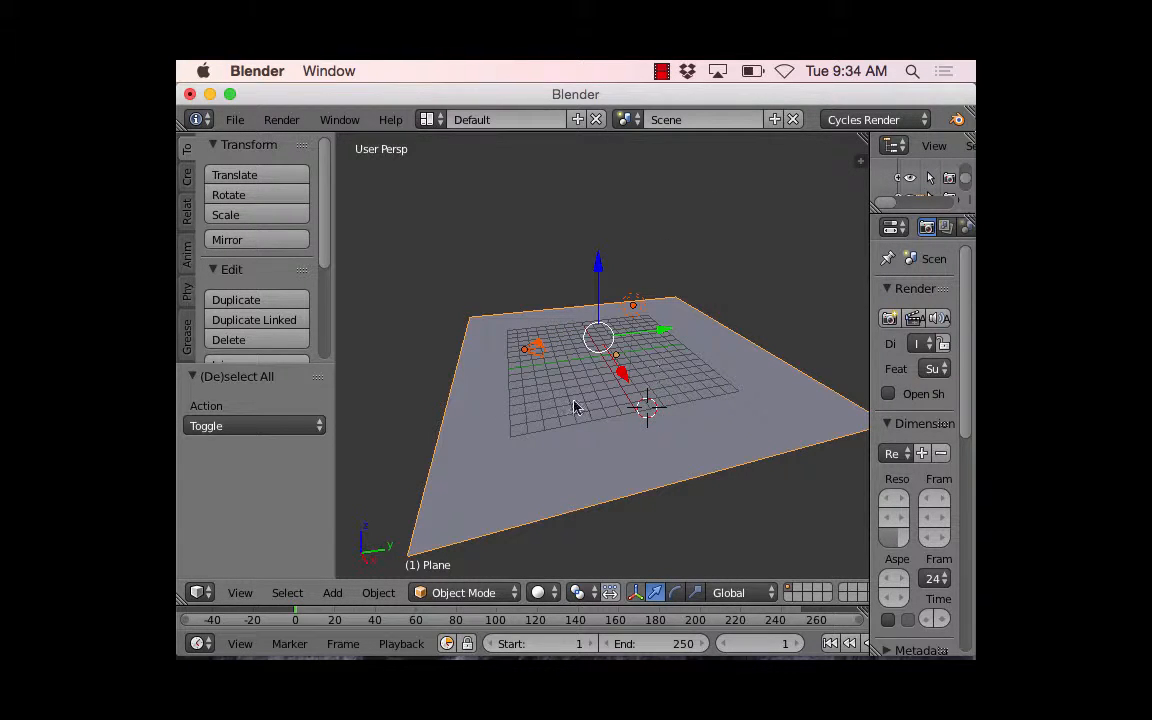
{"action": "right_click", "coordinate": [617, 458]}
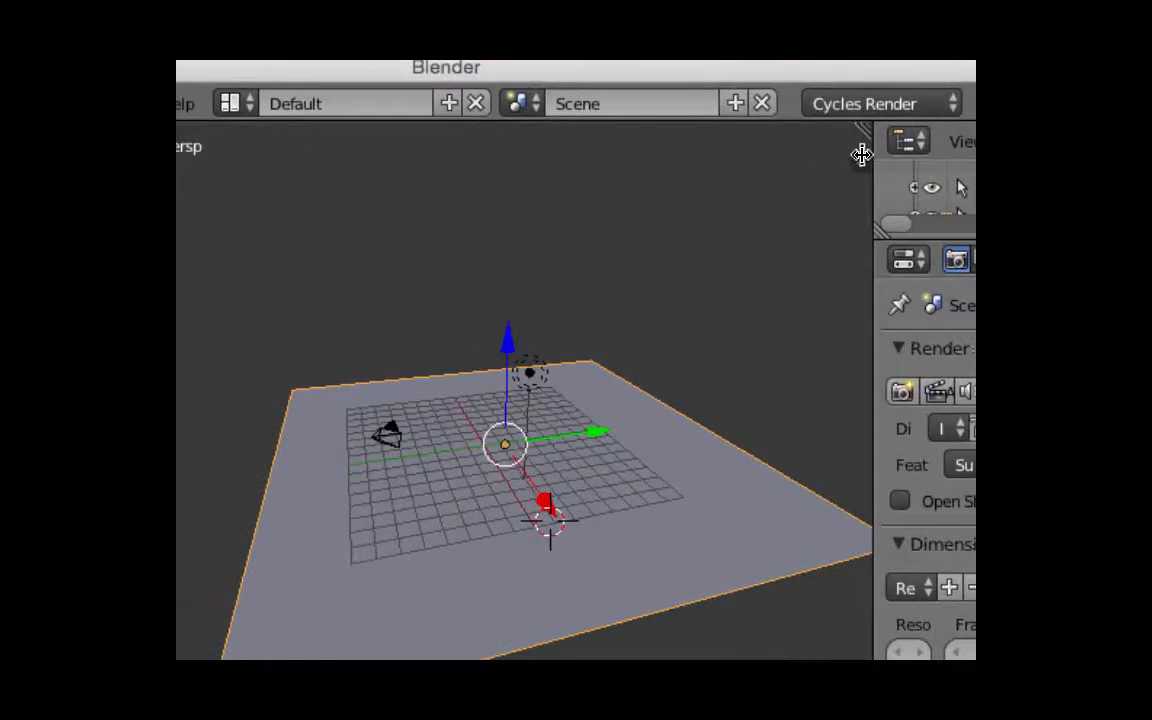
Step: Split the 3D view into two side-by-side areas, turn one into a Node Editor and enlarge its node canvas
{"action": "left_click_drag", "start_coordinate": [890, 268], "coordinate": [286, 305]}
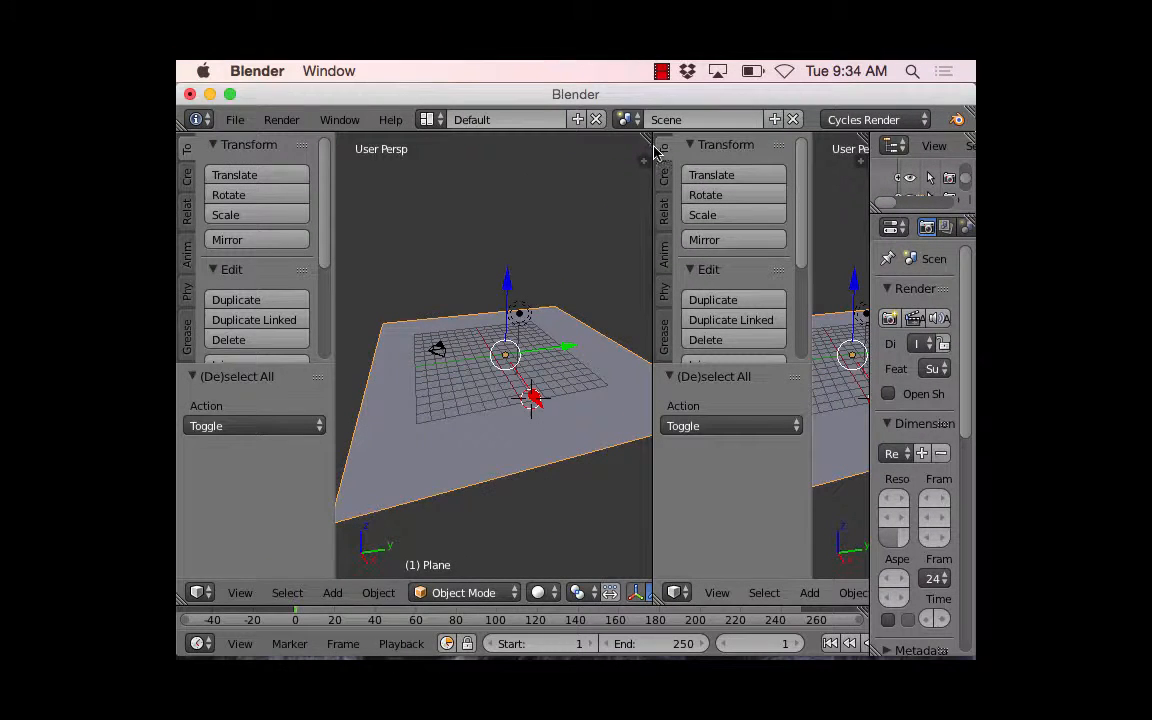
{"action": "left_click_drag", "start_coordinate": [650, 257], "coordinate": [509, 249]}
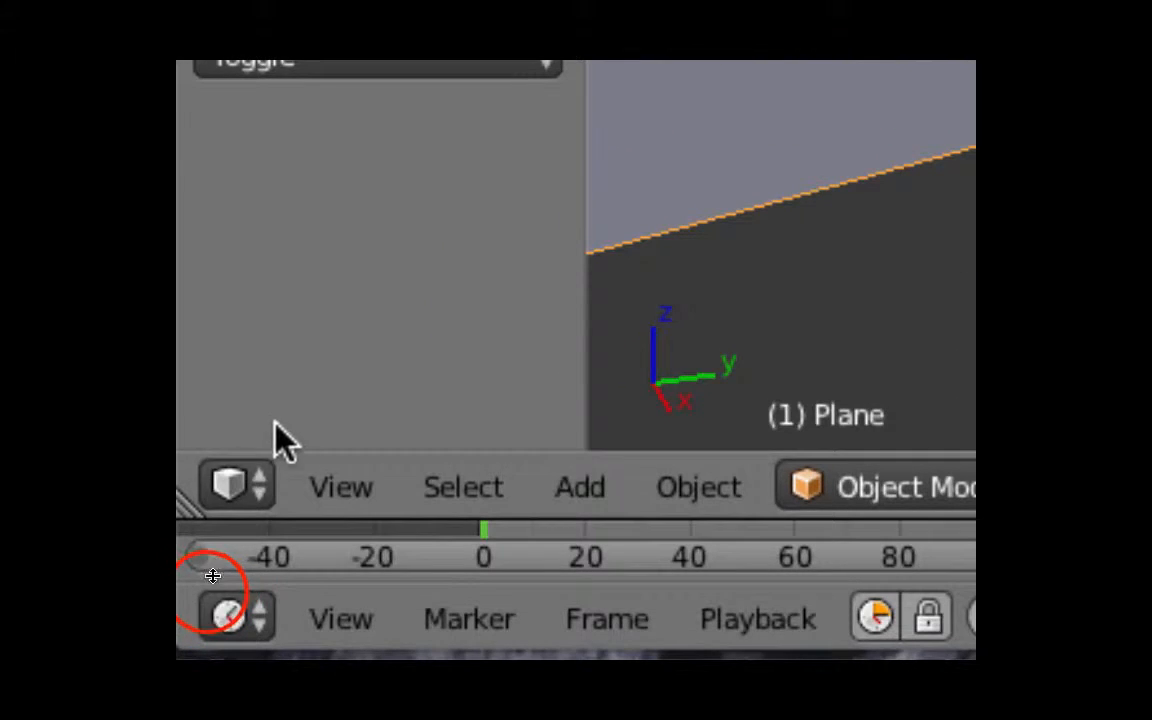
{"action": "left_click", "coordinate": [258, 490]}
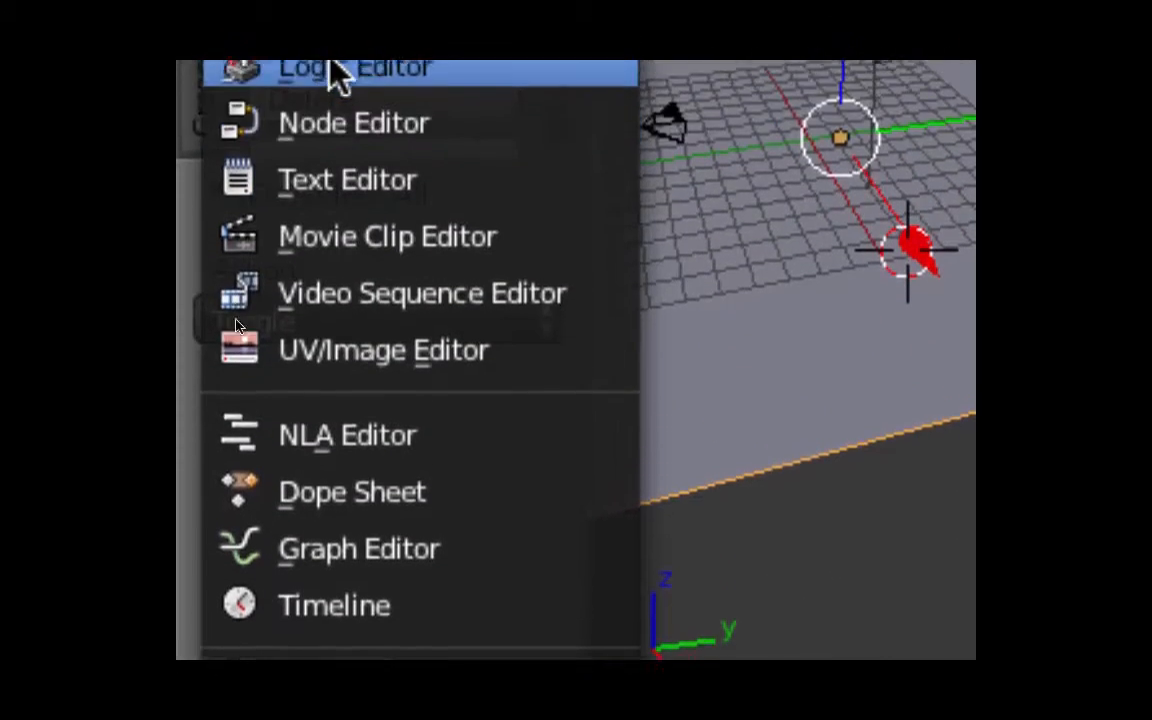
{"action": "left_click", "coordinate": [326, 165]}
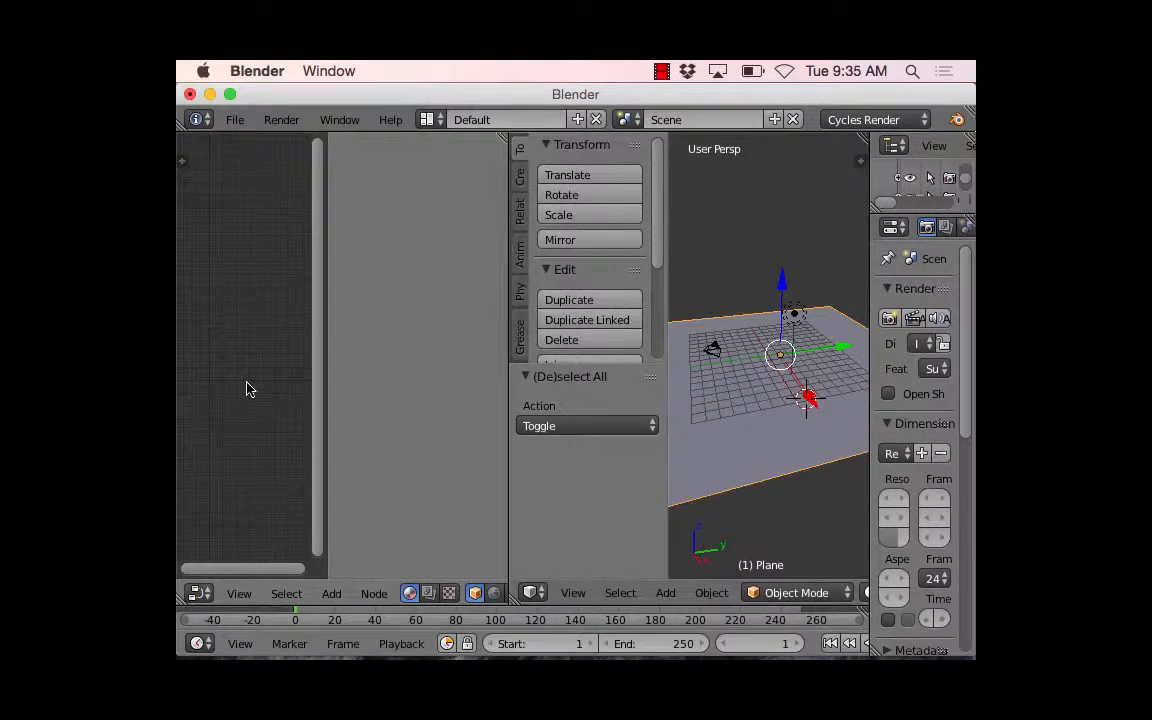
{"action": "left_click_drag", "start_coordinate": [329, 283], "coordinate": [498, 288]}
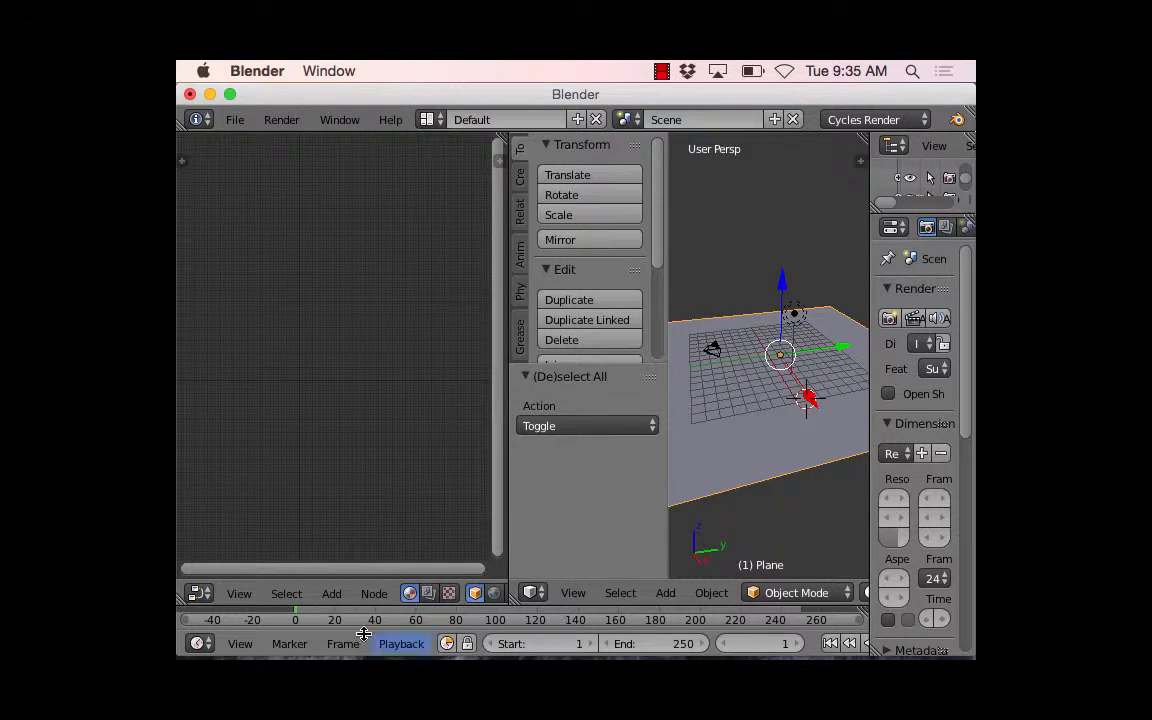
Step: Enlarge the timeline area upward and change it into a second 3D View showing the whole plane
{"action": "left_click_drag", "start_coordinate": [588, 602], "coordinate": [596, 397]}
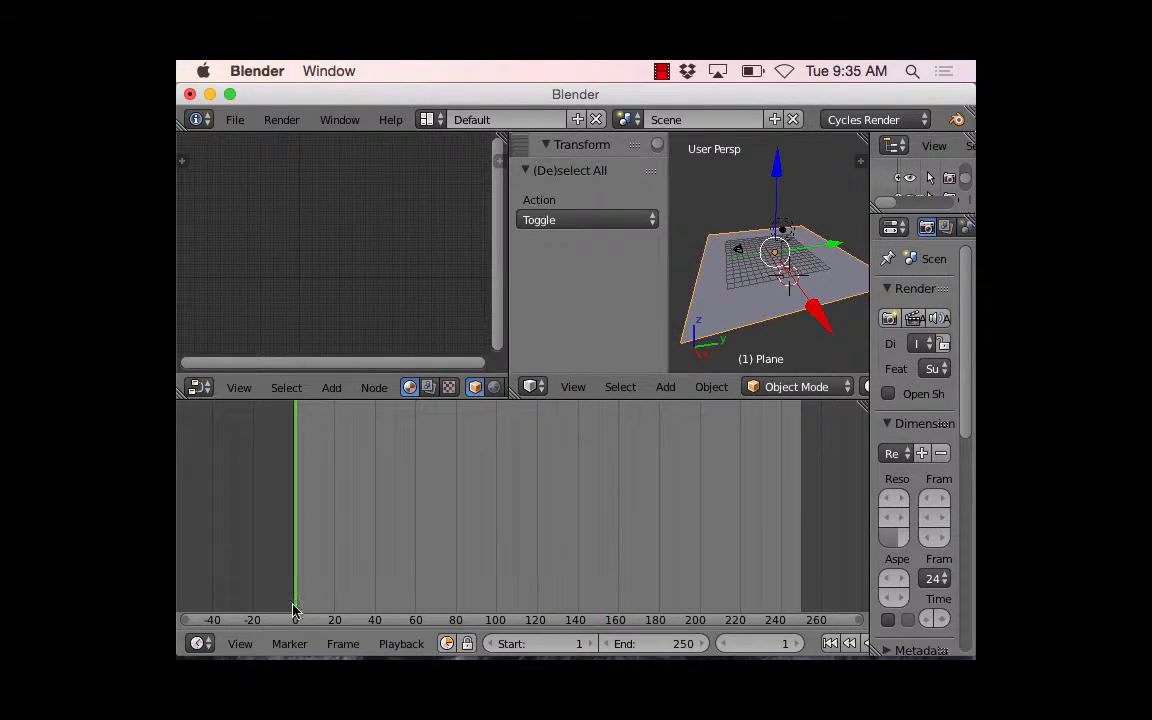
{"action": "left_click", "coordinate": [198, 643]}
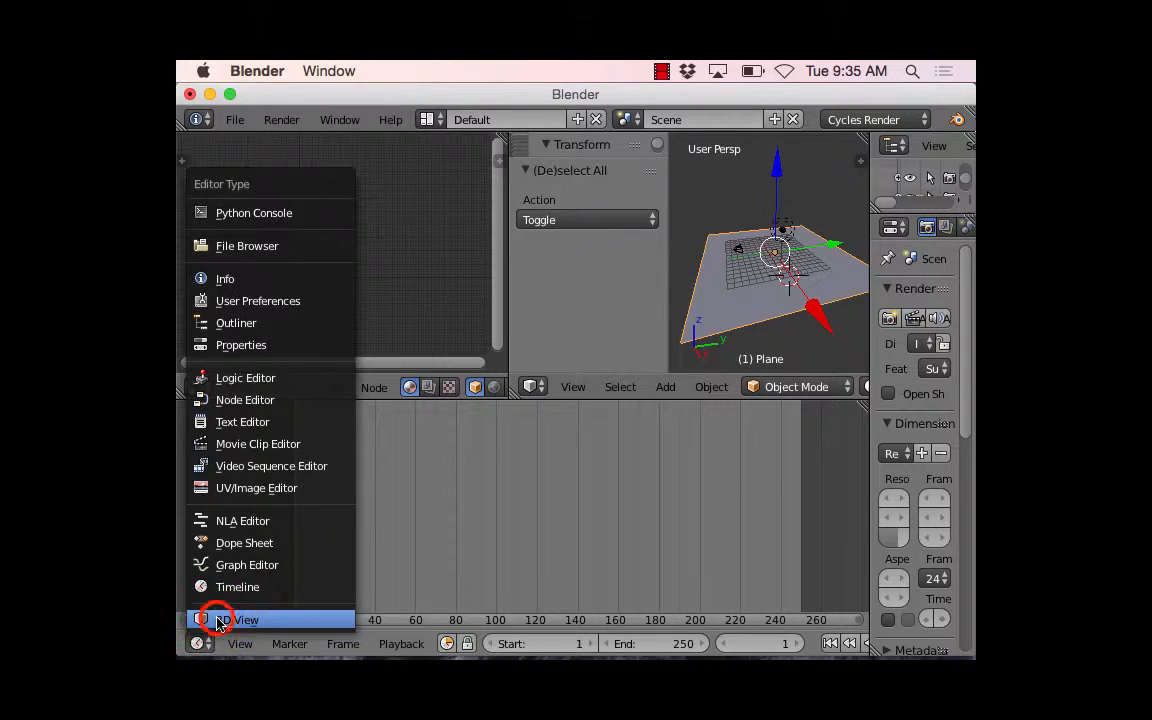
{"action": "left_click", "coordinate": [209, 621]}
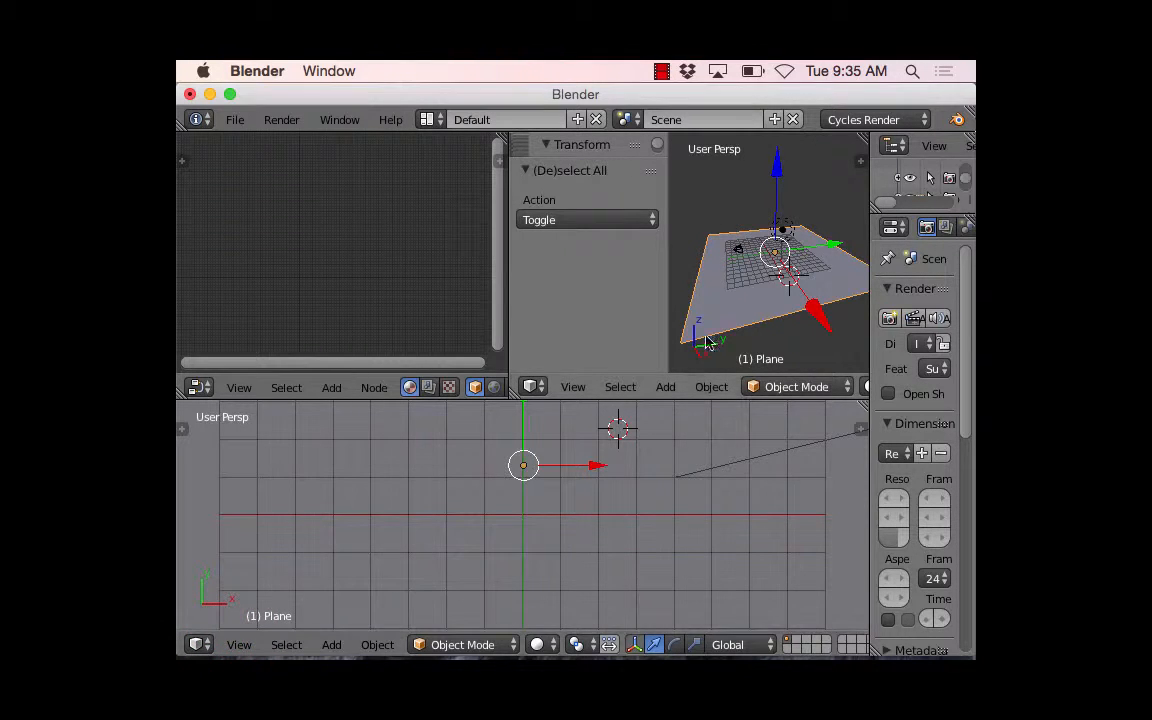
{"action": "key", "text": "KP_0"}
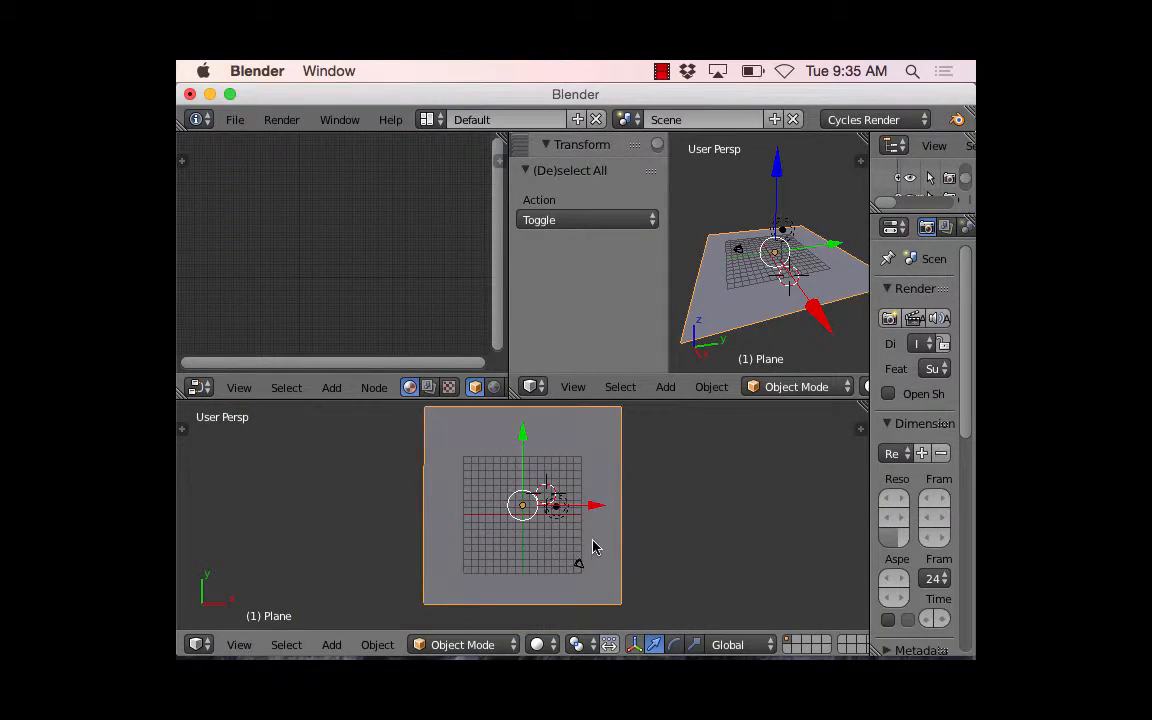
Step: Set the new 3D view's viewport shading to Rendered, looking at the plane from an angle
{"action": "middle_click_drag", "start_coordinate": [592, 546], "coordinate": [422, 612]}
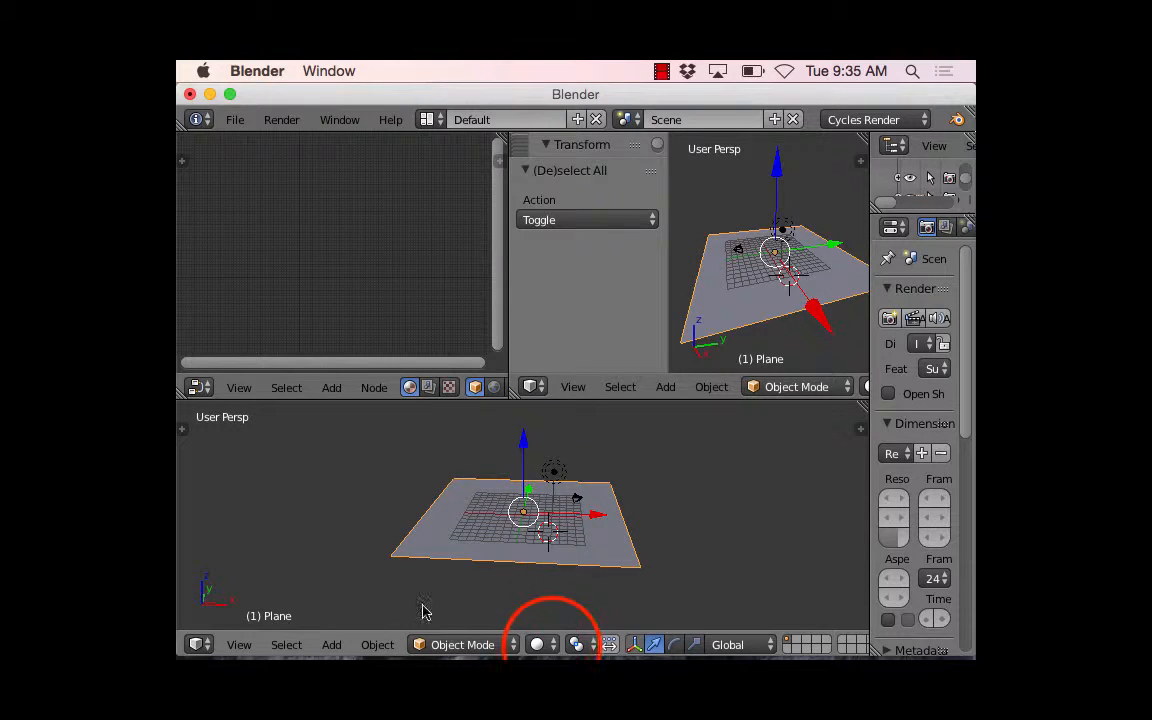
{"action": "left_click", "coordinate": [537, 644]}
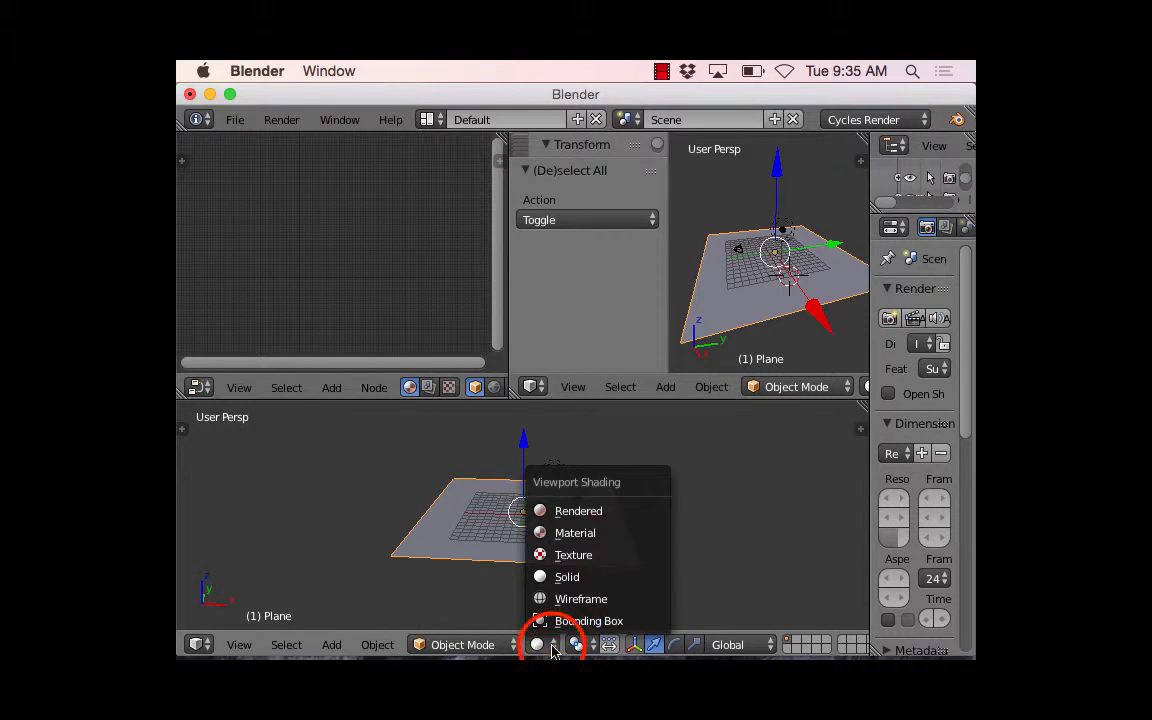
{"action": "left_click", "coordinate": [582, 512]}
{"action": "scroll", "coordinate": [535, 526], "scroll_direction": "up", "scroll_amount": 3}
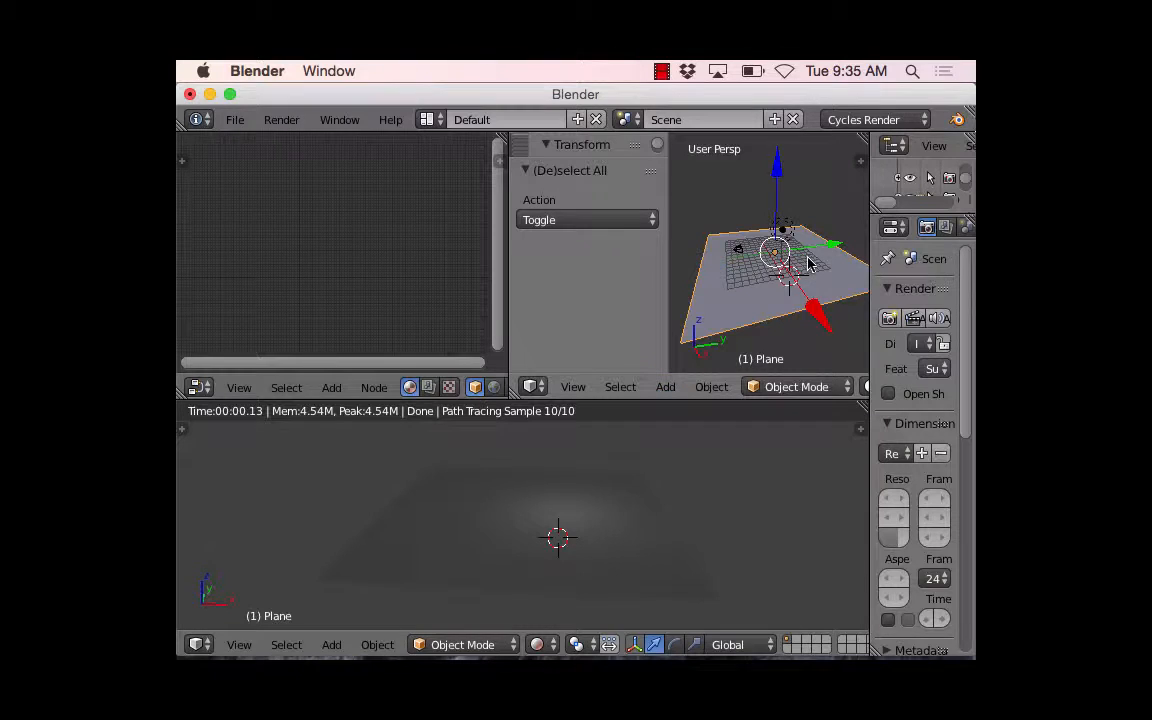
Step: Narrow the original 3D view's tool shelf and the Node Editor, and widen the Properties editor to show all its settings
{"action": "left_click_drag", "start_coordinate": [665, 258], "coordinate": [601, 268]}
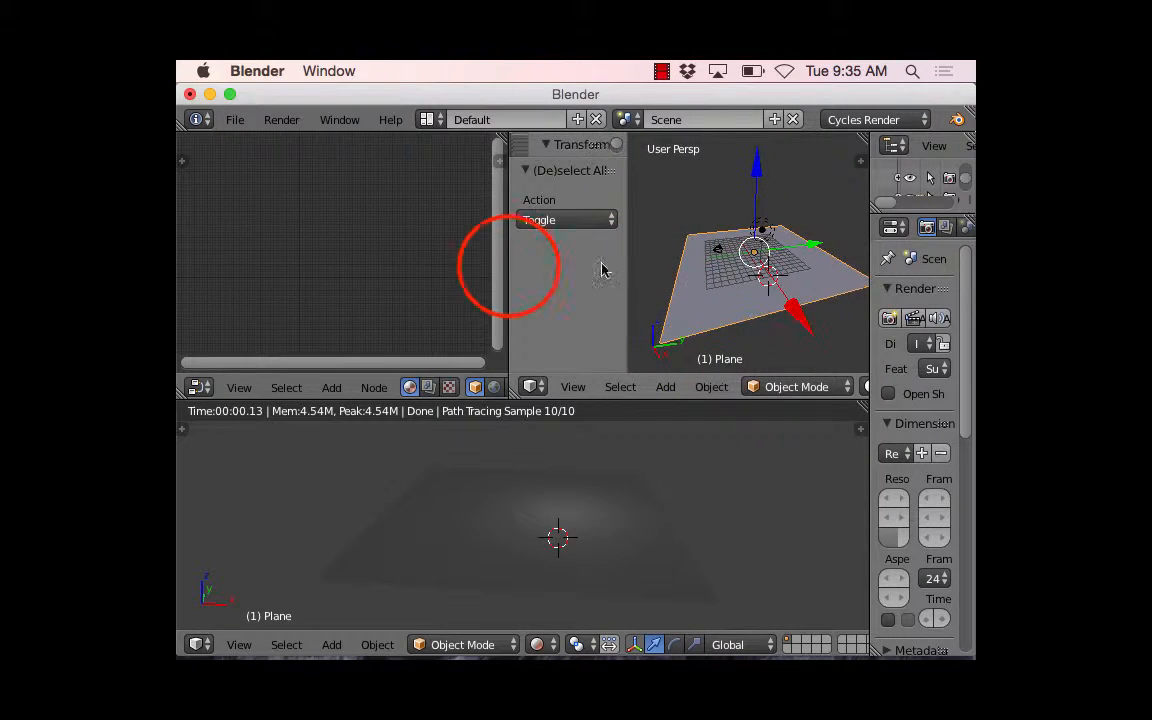
{"action": "left_click_drag", "start_coordinate": [507, 266], "coordinate": [472, 262]}
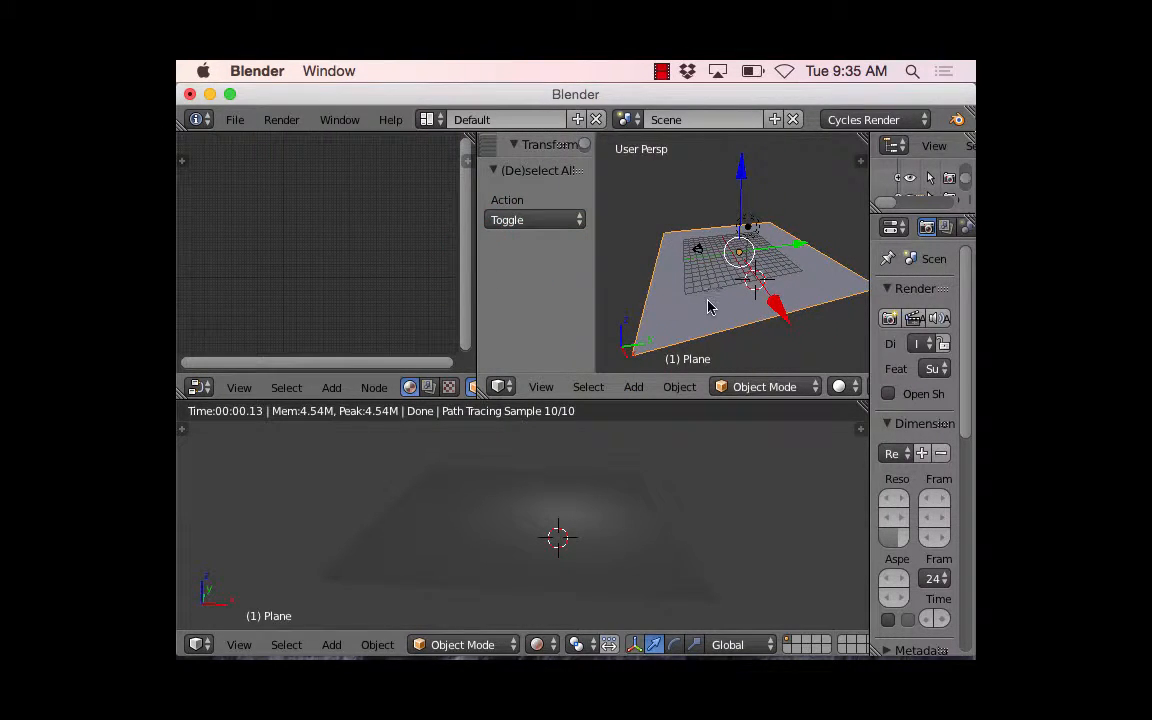
{"action": "left_click_drag", "start_coordinate": [870, 266], "coordinate": [693, 290]}
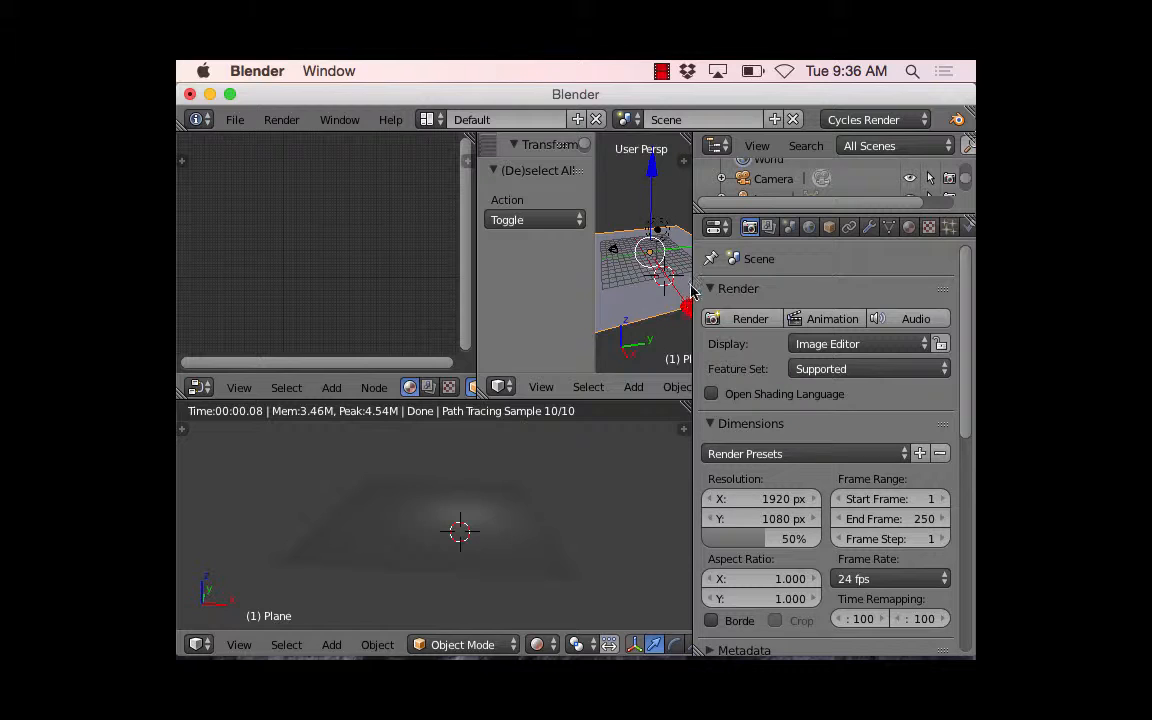
Step: Create a new material for the plane and bring its shader nodes into close view in the Node Editor
{"action": "left_click", "coordinate": [909, 228]}
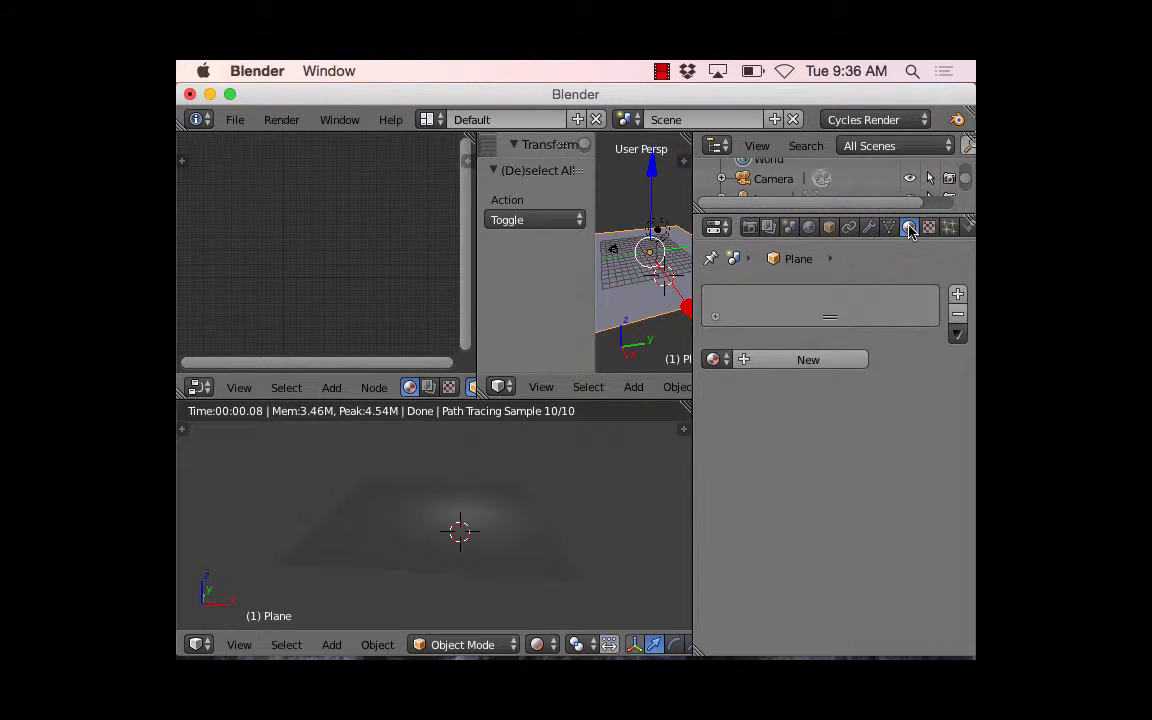
{"action": "left_click", "coordinate": [802, 360]}
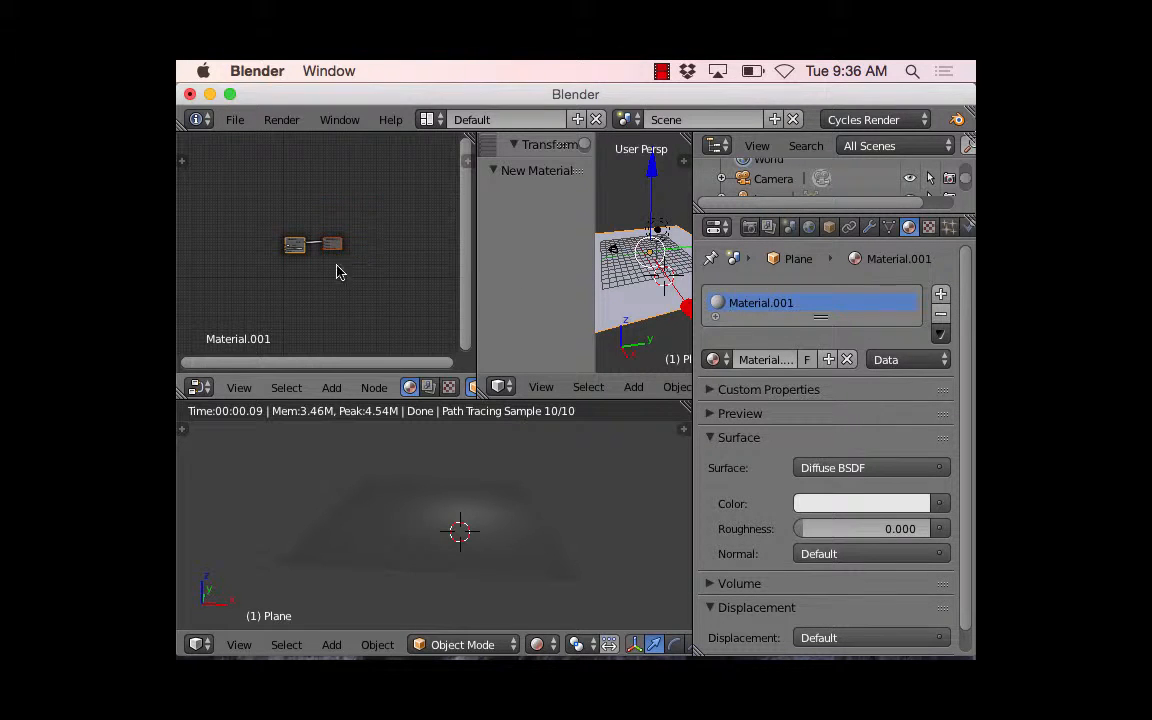
{"action": "scroll", "coordinate": [336, 272], "scroll_direction": "up", "scroll_amount": 6}
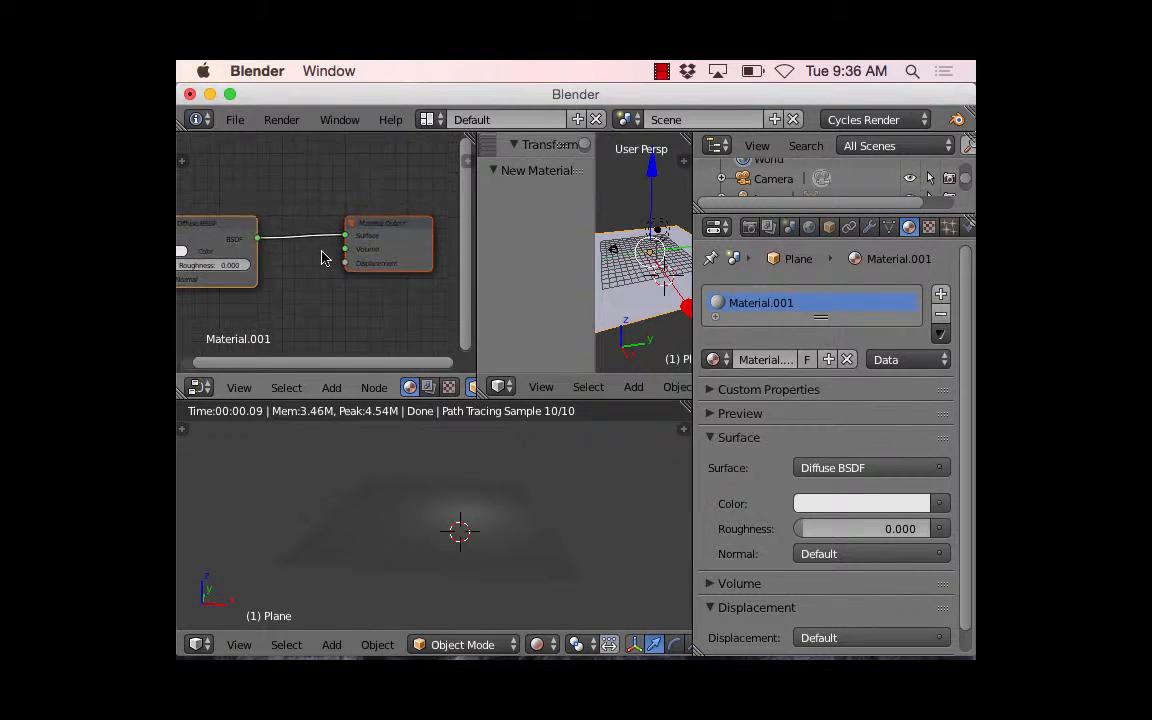
Step: Rearrange the material's nodes, raising the Diffuse BSDF above the Material Output and shifting both over to free space before them
{"action": "scroll", "coordinate": [322, 258], "scroll_direction": "down", "scroll_amount": 2}
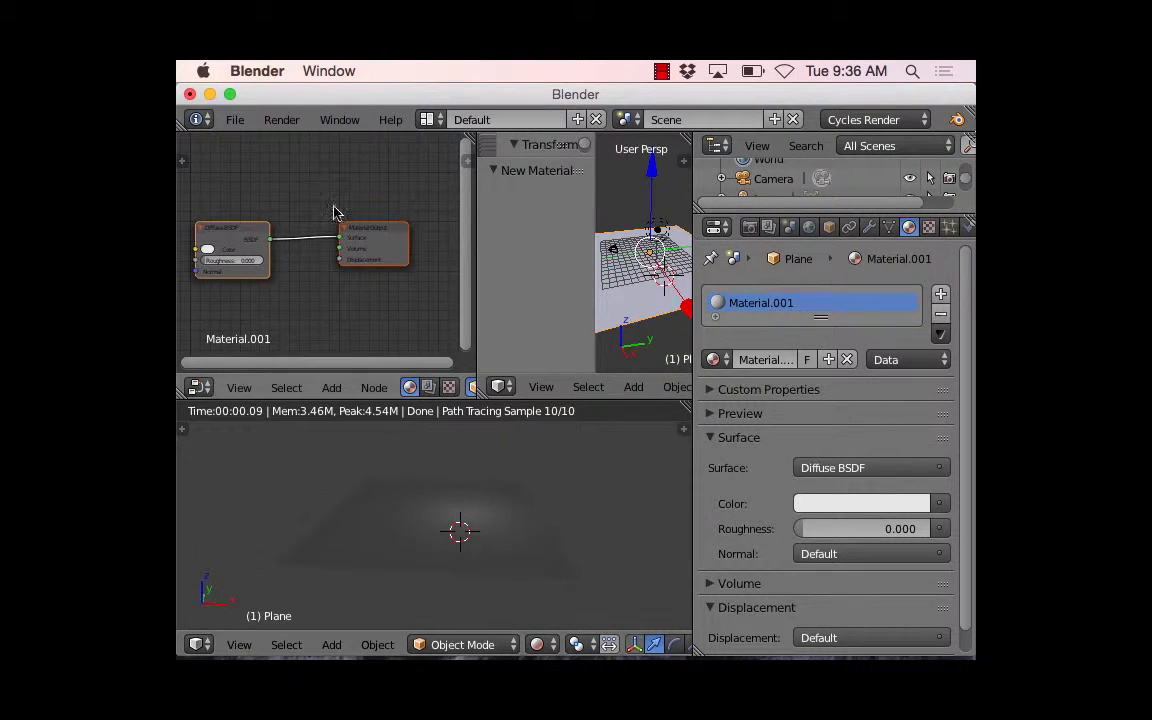
{"action": "left_click_drag", "start_coordinate": [231, 237], "coordinate": [258, 188]}
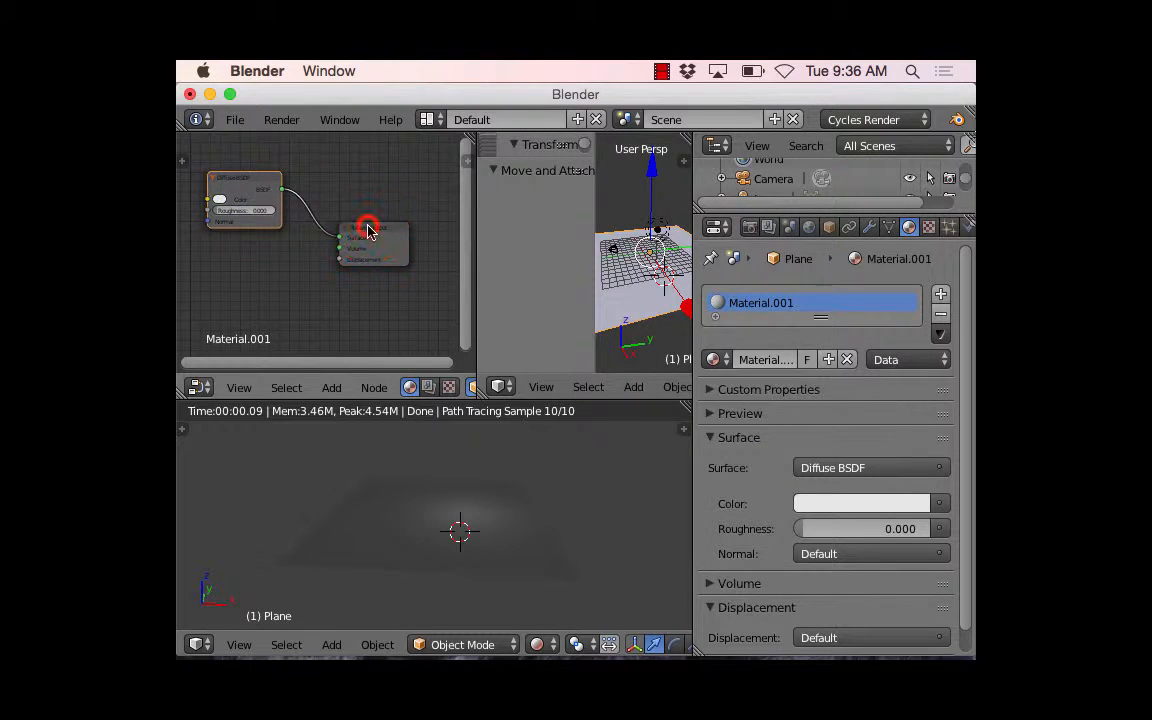
{"action": "left_click_drag", "start_coordinate": [368, 228], "coordinate": [402, 228]}
{"action": "left_click_drag", "start_coordinate": [230, 188], "coordinate": [294, 188]}
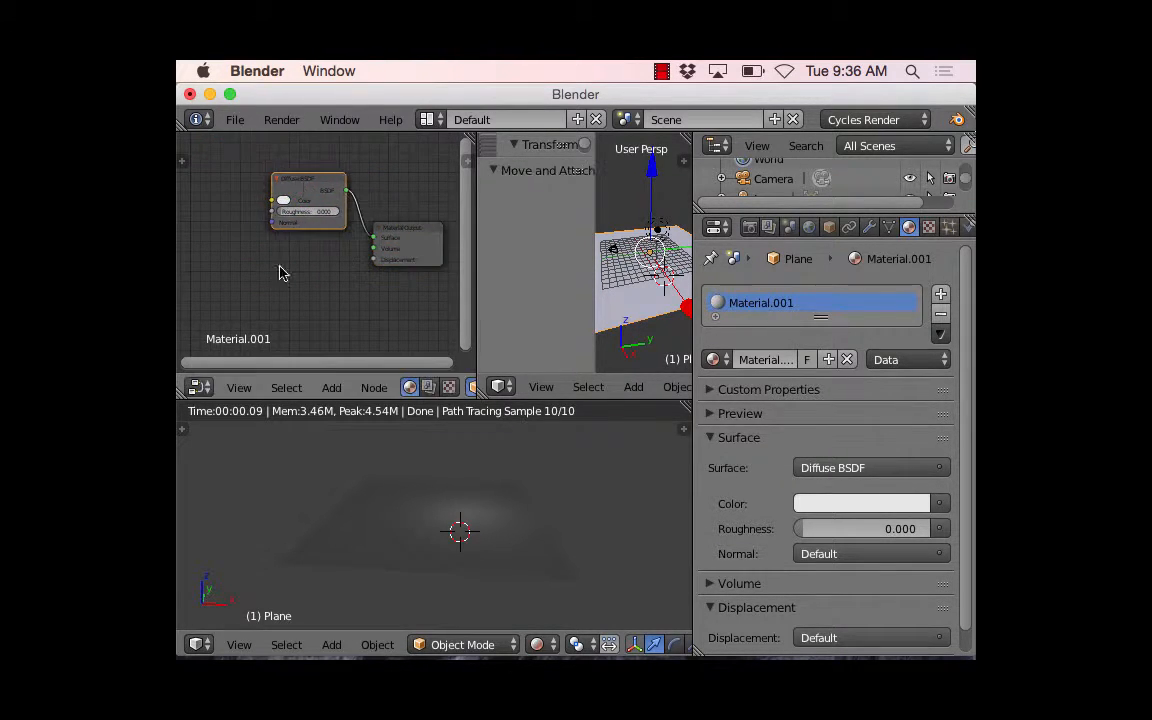
Step: Add an Image Texture node in front of the Diffuse BSDF, leave a gap between them, and show its settings up close
{"action": "left_click", "coordinate": [333, 389]}
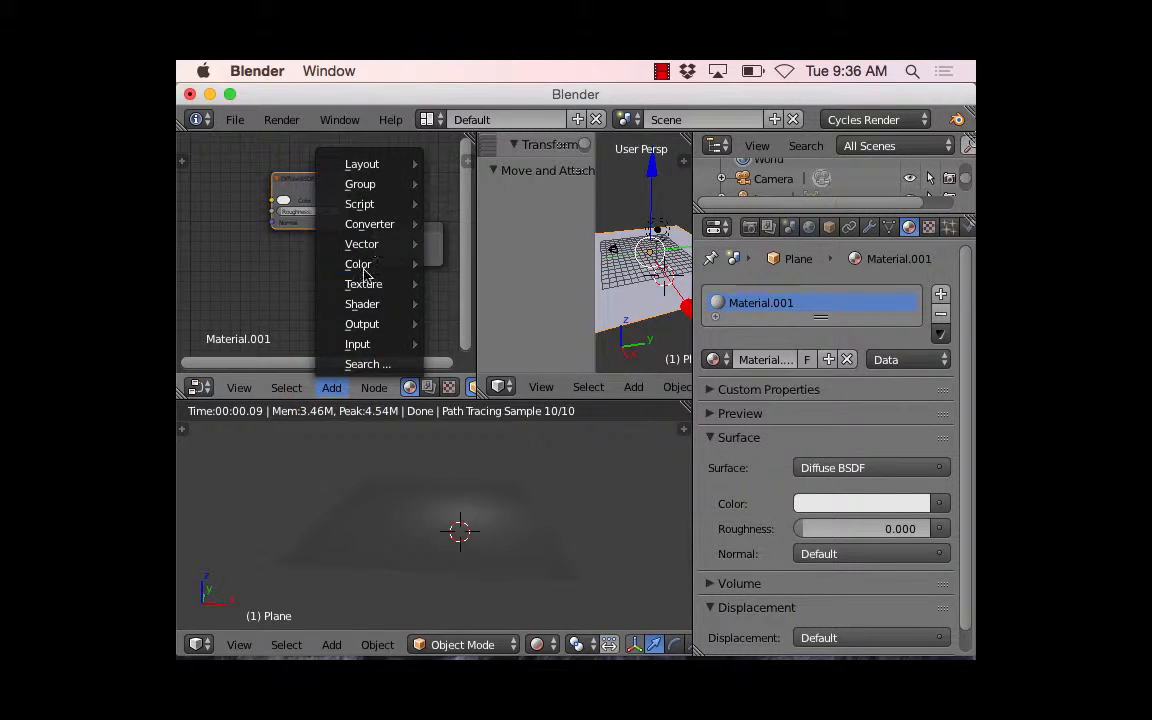
{"action": "mouse_move", "coordinate": [368, 309]}
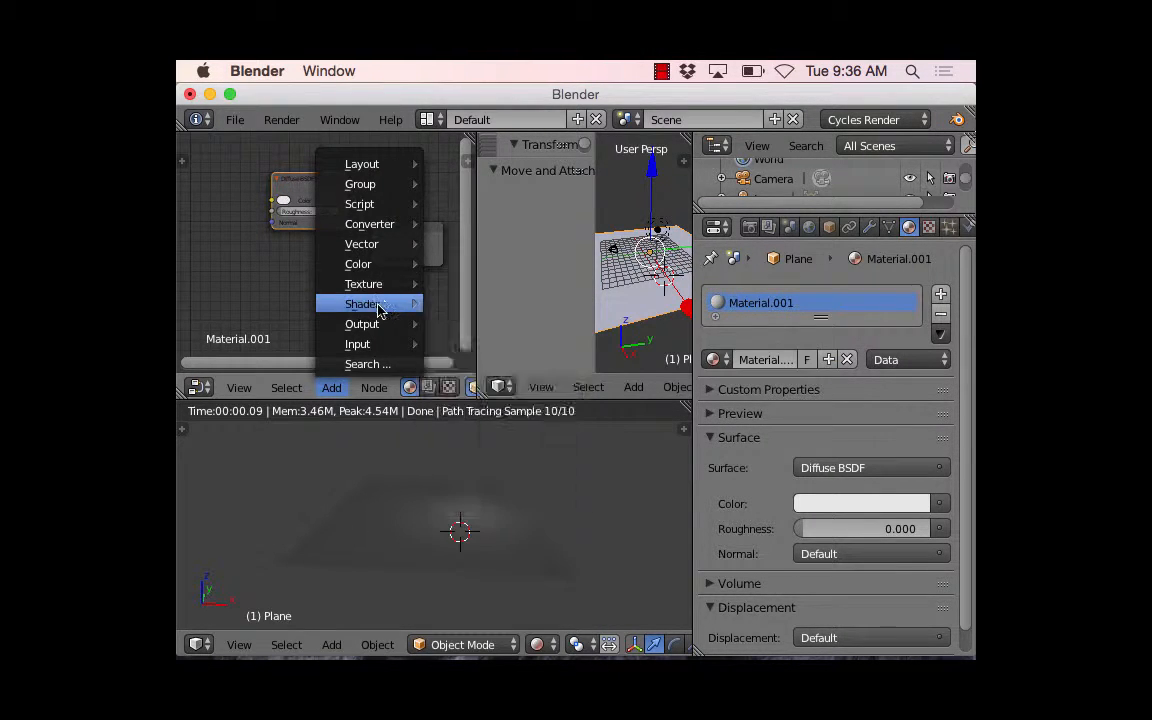
{"action": "mouse_move", "coordinate": [381, 286]}
{"action": "left_click", "coordinate": [481, 290]}
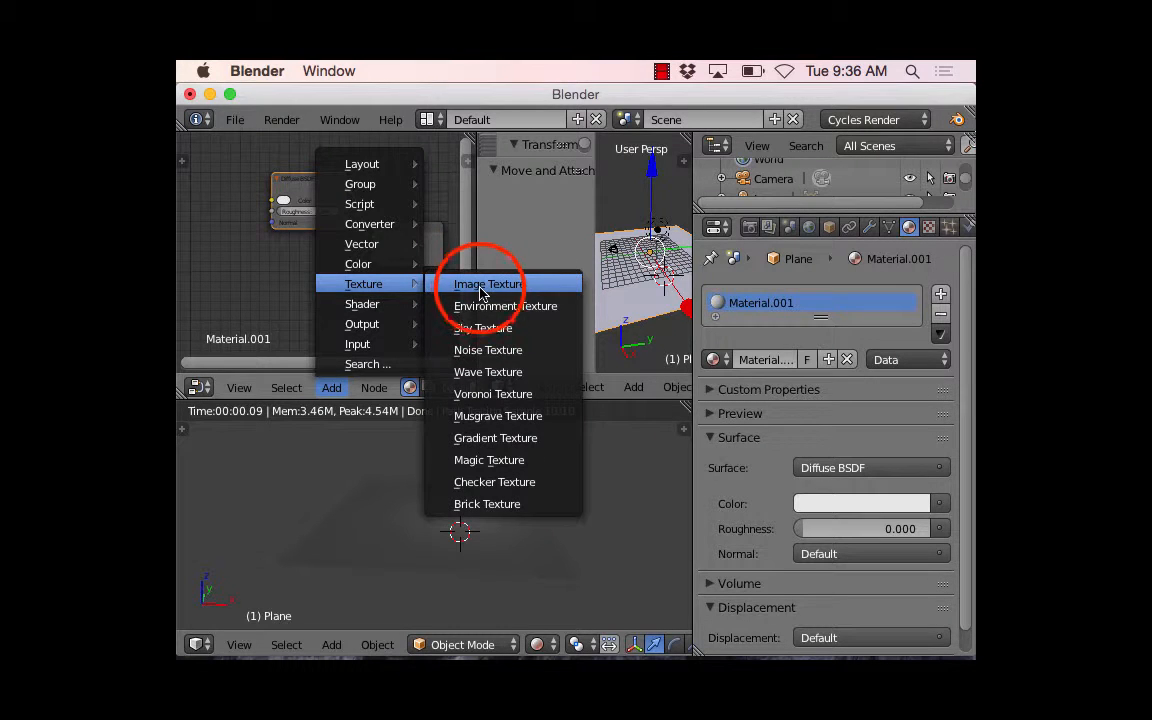
{"action": "left_click_drag", "start_coordinate": [203, 255], "coordinate": [195, 181]}
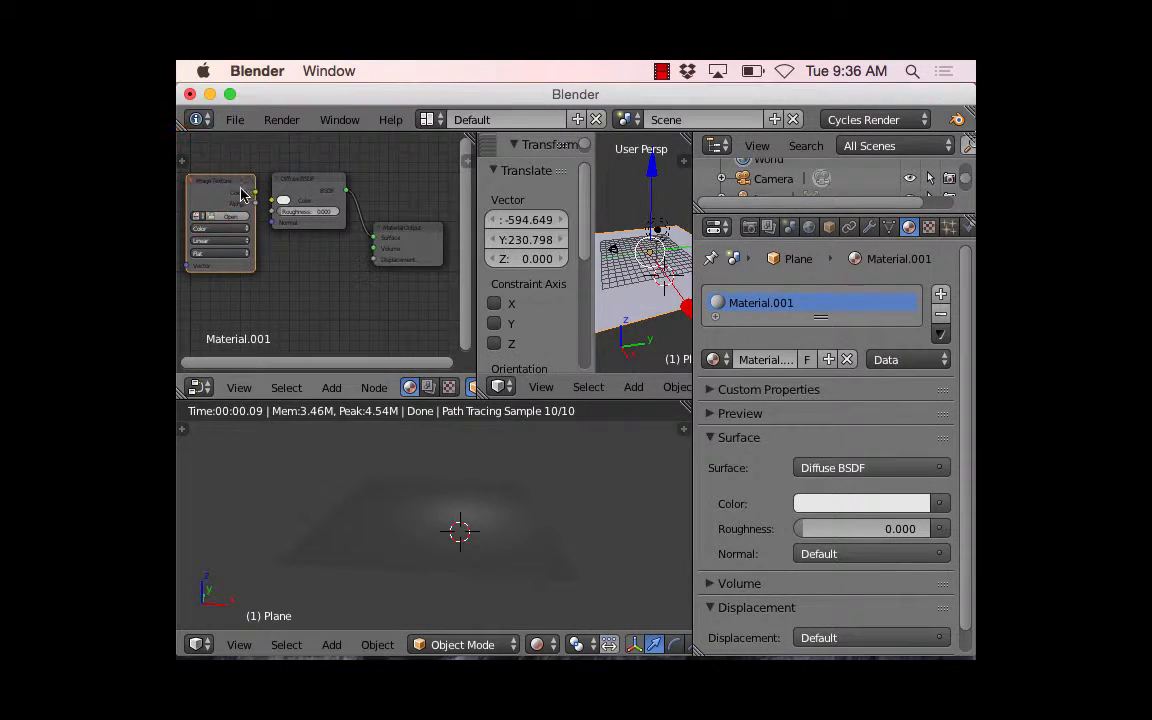
{"action": "left_click_drag", "start_coordinate": [310, 180], "coordinate": [323, 183]}
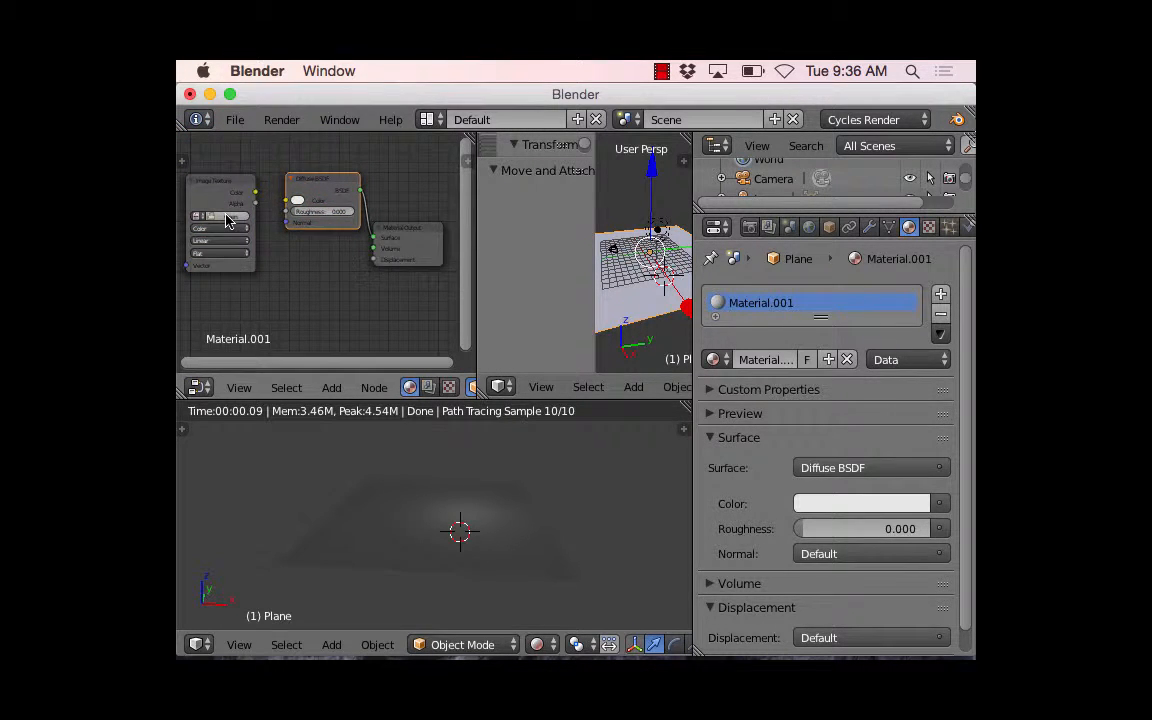
{"action": "scroll", "coordinate": [228, 220], "scroll_direction": "up", "scroll_amount": 5}
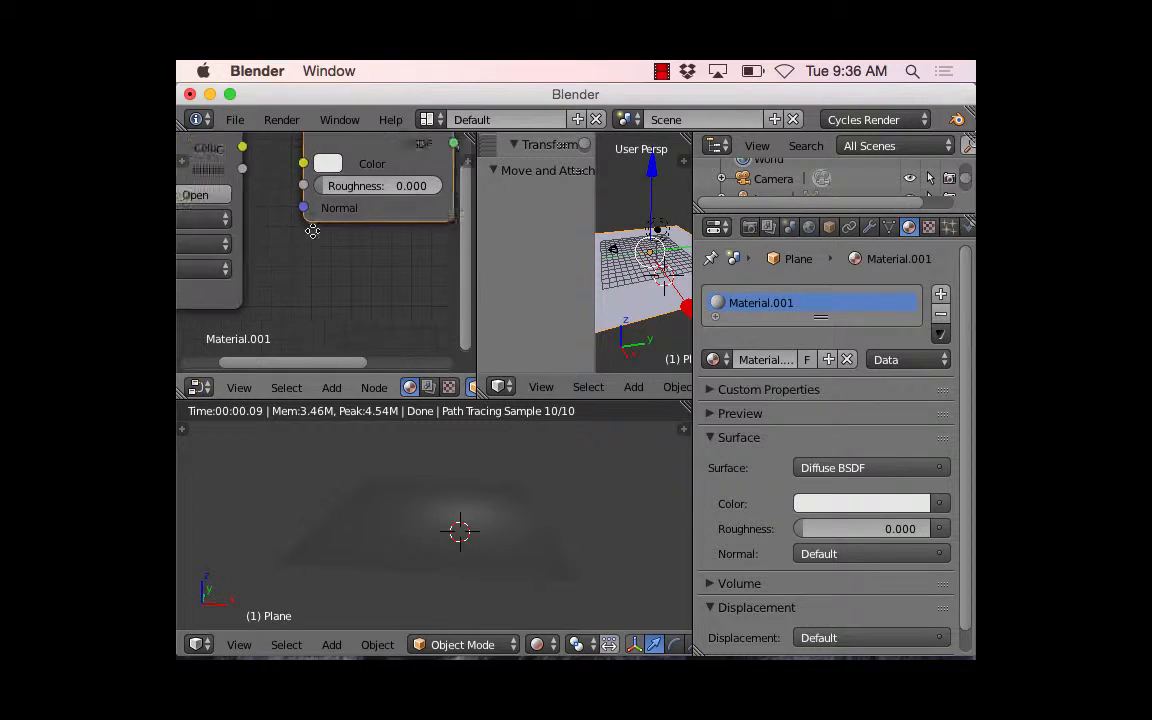
{"action": "middle_click_drag", "start_coordinate": [312, 231], "coordinate": [364, 259]}
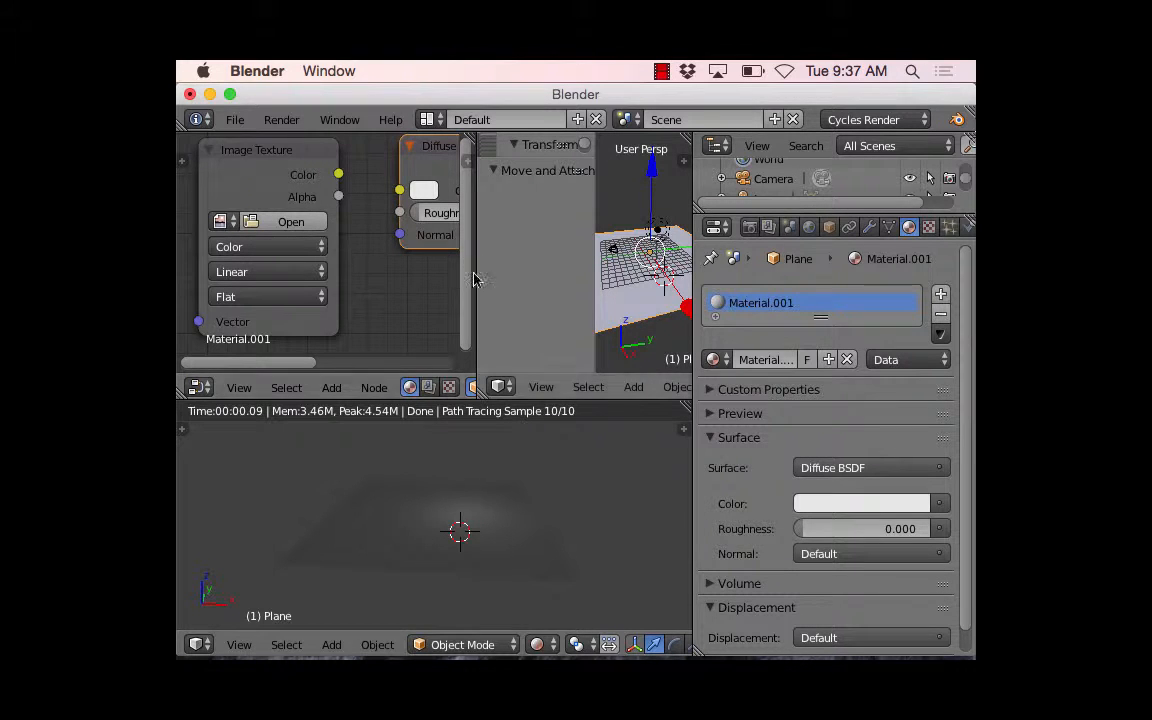
Step: Switch to Chrome and open textures.com
{"action": "left_click", "coordinate": [280, 636]}
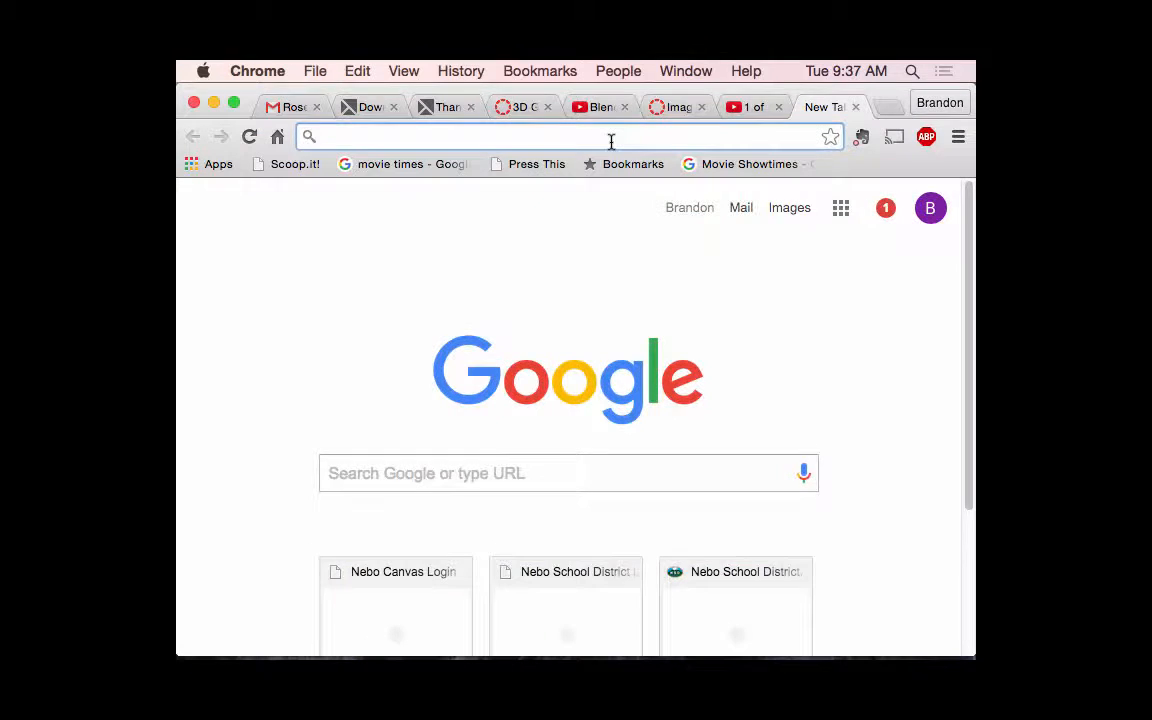
{"action": "type", "text": "textures.com"}
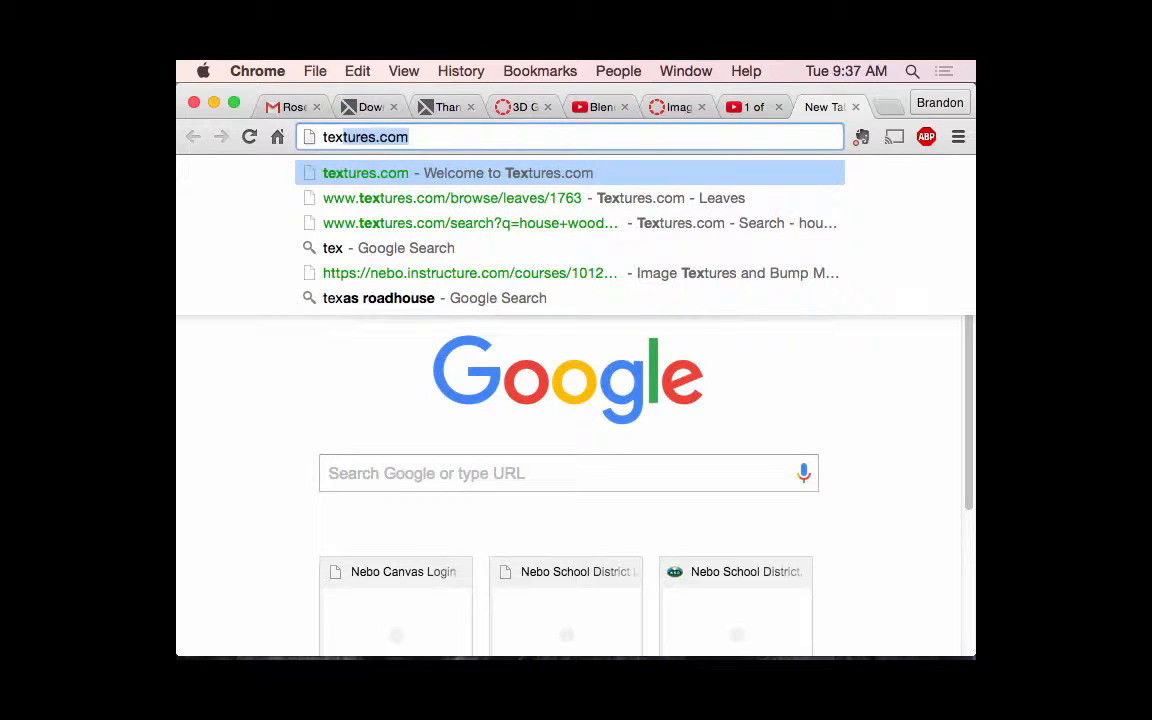
{"action": "key", "text": "Return"}
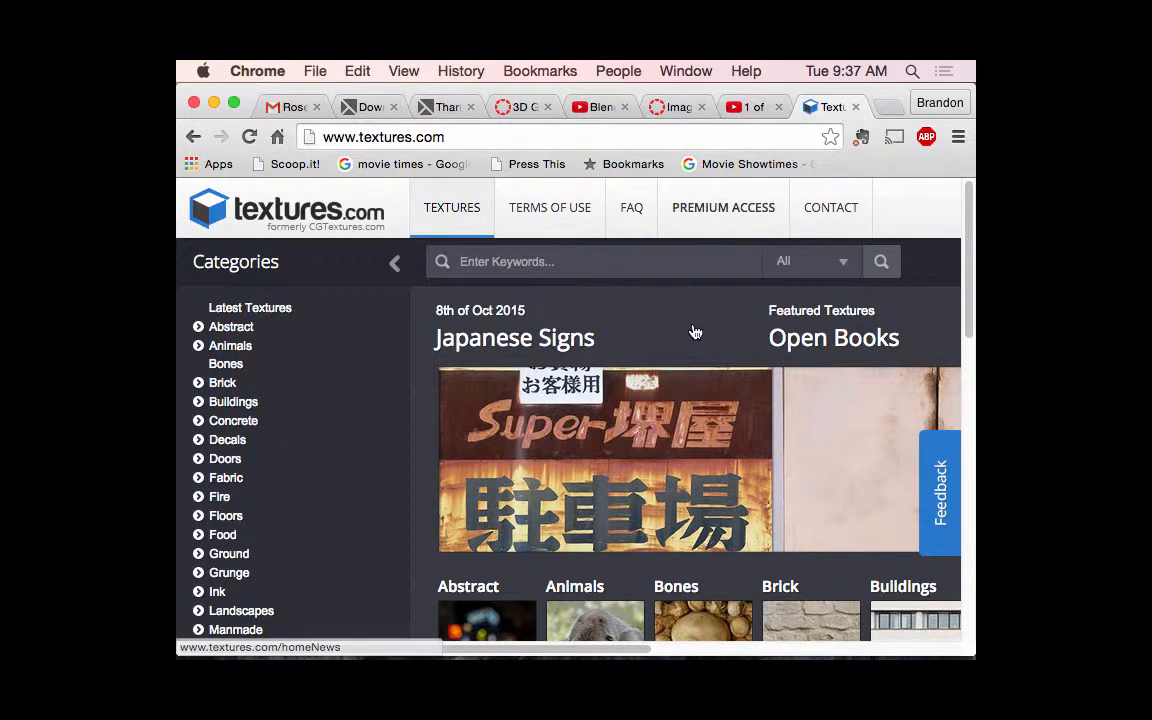
Step: Examine the home page's category list, featured textures, free credits and today's freebie
{"action": "scroll", "coordinate": [692, 337], "scroll_direction": "down", "scroll_amount": 1}
{"action": "scroll", "coordinate": [692, 337], "scroll_direction": "down", "scroll_amount": 3}
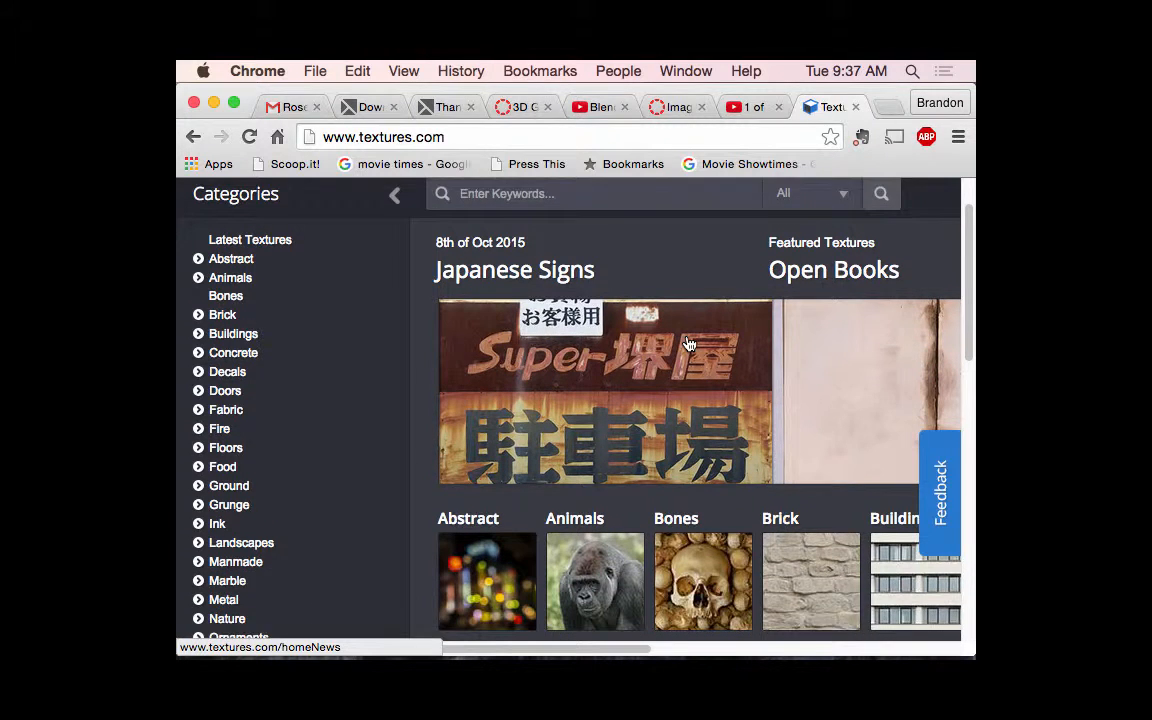
{"action": "scroll", "coordinate": [688, 347], "scroll_direction": "up", "scroll_amount": 1}
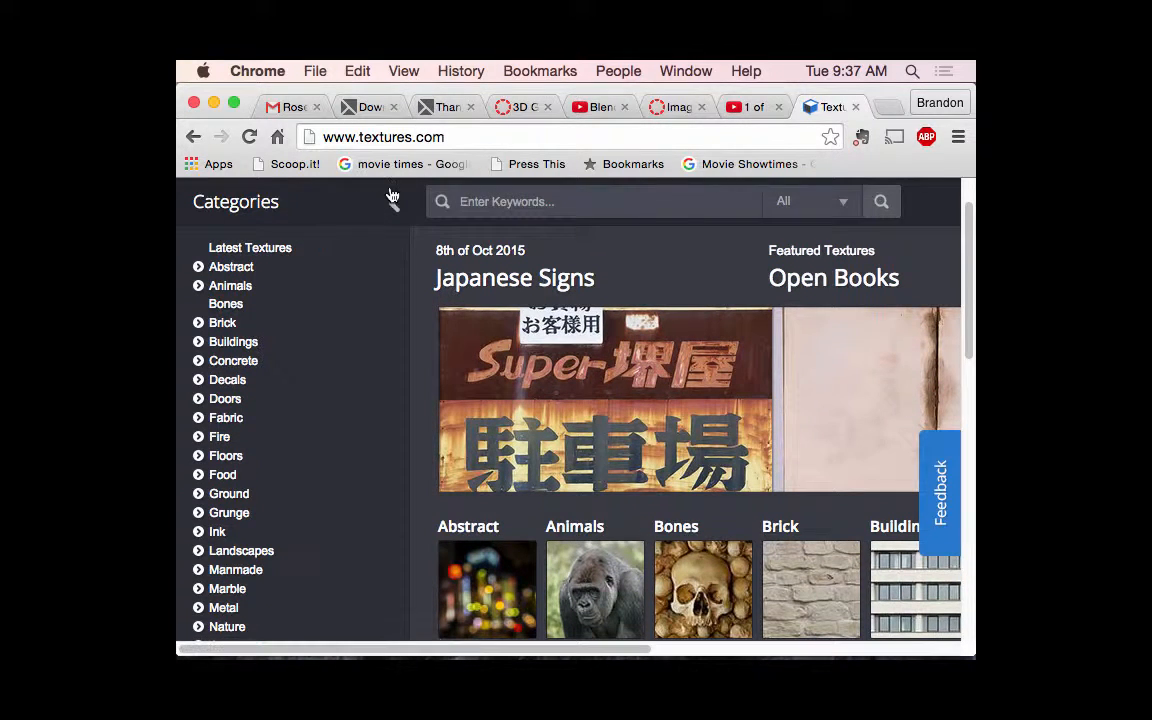
{"action": "scroll", "coordinate": [490, 285], "scroll_direction": "up", "scroll_amount": 2}
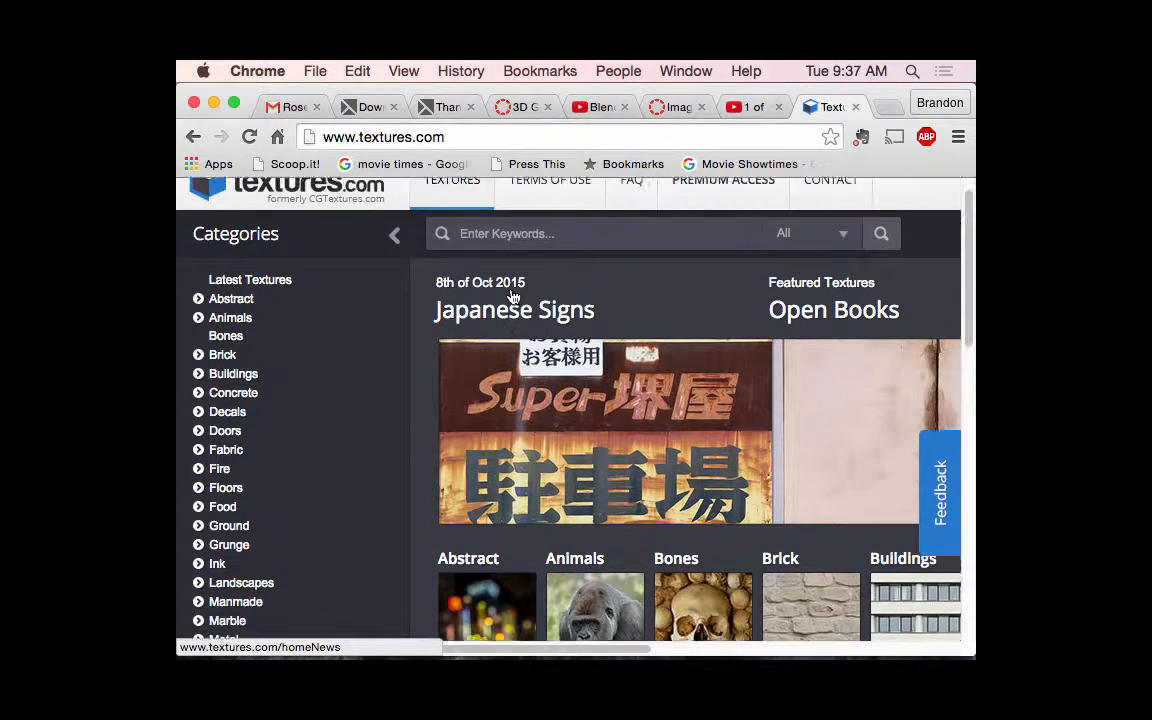
{"action": "left_click_drag", "start_coordinate": [555, 646], "coordinate": [878, 654]}
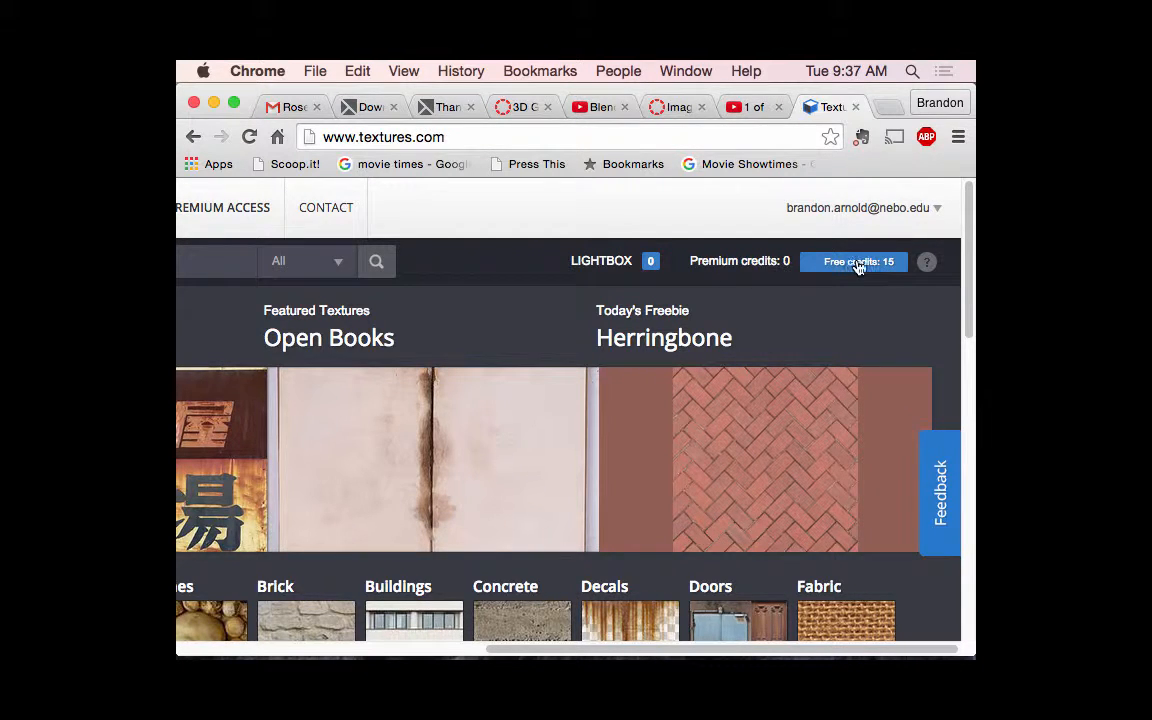
{"action": "scroll", "coordinate": [836, 276], "scroll_direction": "down", "scroll_amount": 1}
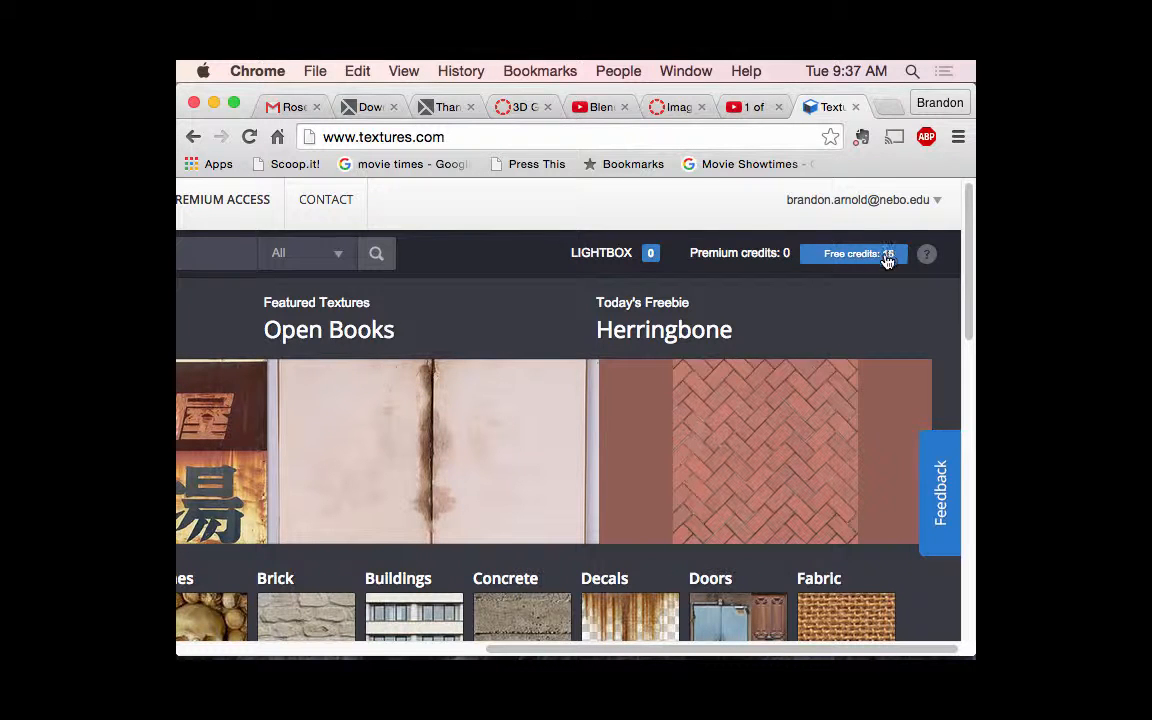
{"action": "scroll", "coordinate": [858, 290], "scroll_direction": "down", "scroll_amount": 3}
{"action": "scroll", "coordinate": [801, 276], "scroll_direction": "down", "scroll_amount": 5}
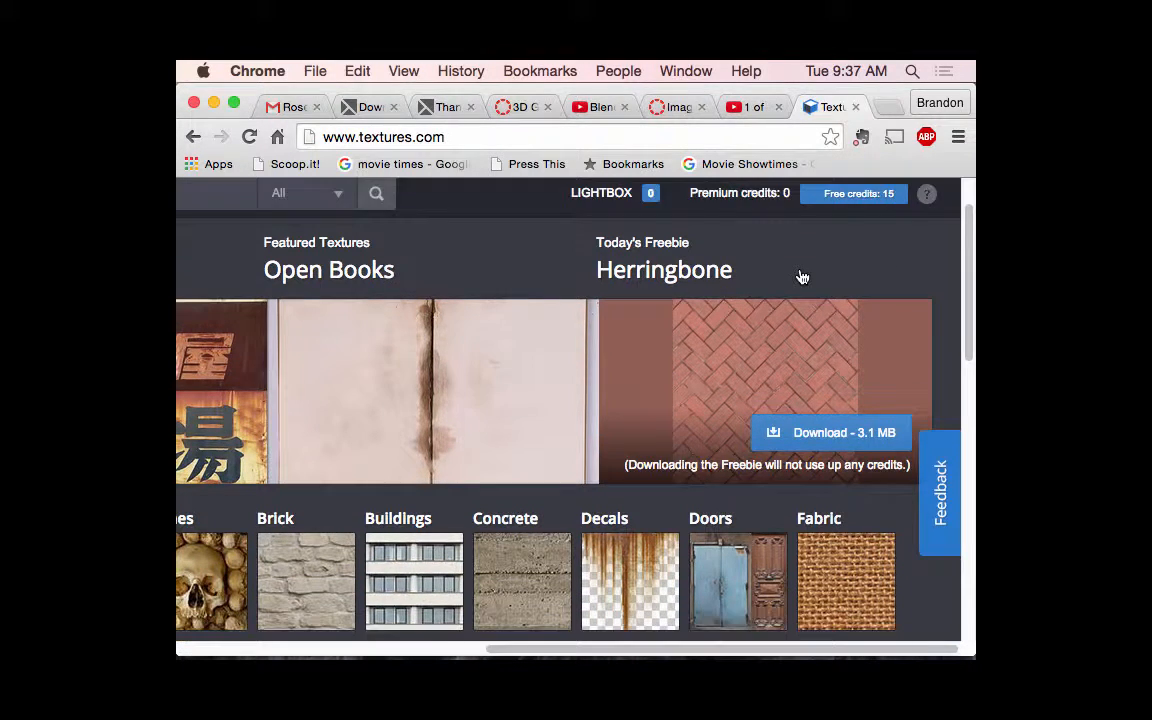
Step: Look through the texture category thumbnails and open the Ground category
{"action": "left_click_drag", "start_coordinate": [763, 646], "coordinate": [681, 648]}
{"action": "scroll", "coordinate": [656, 414], "scroll_direction": "down", "scroll_amount": 2}
{"action": "scroll", "coordinate": [656, 414], "scroll_direction": "down", "scroll_amount": 5}
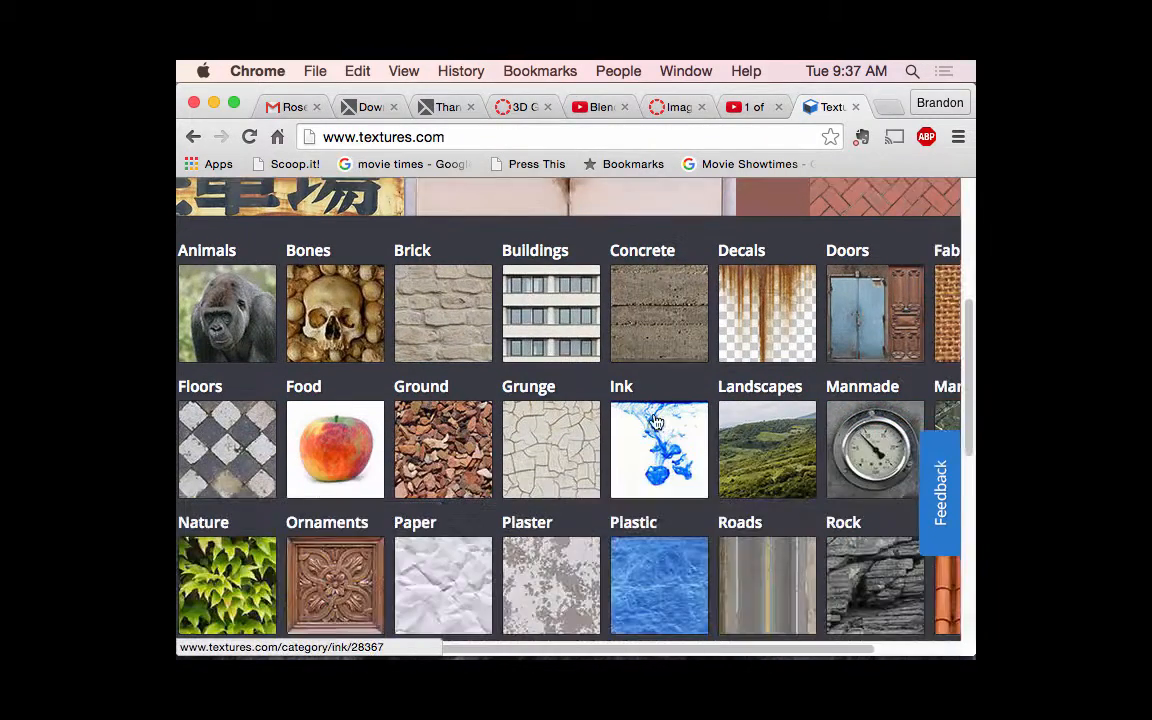
{"action": "scroll", "coordinate": [603, 318], "scroll_direction": "down", "scroll_amount": 3}
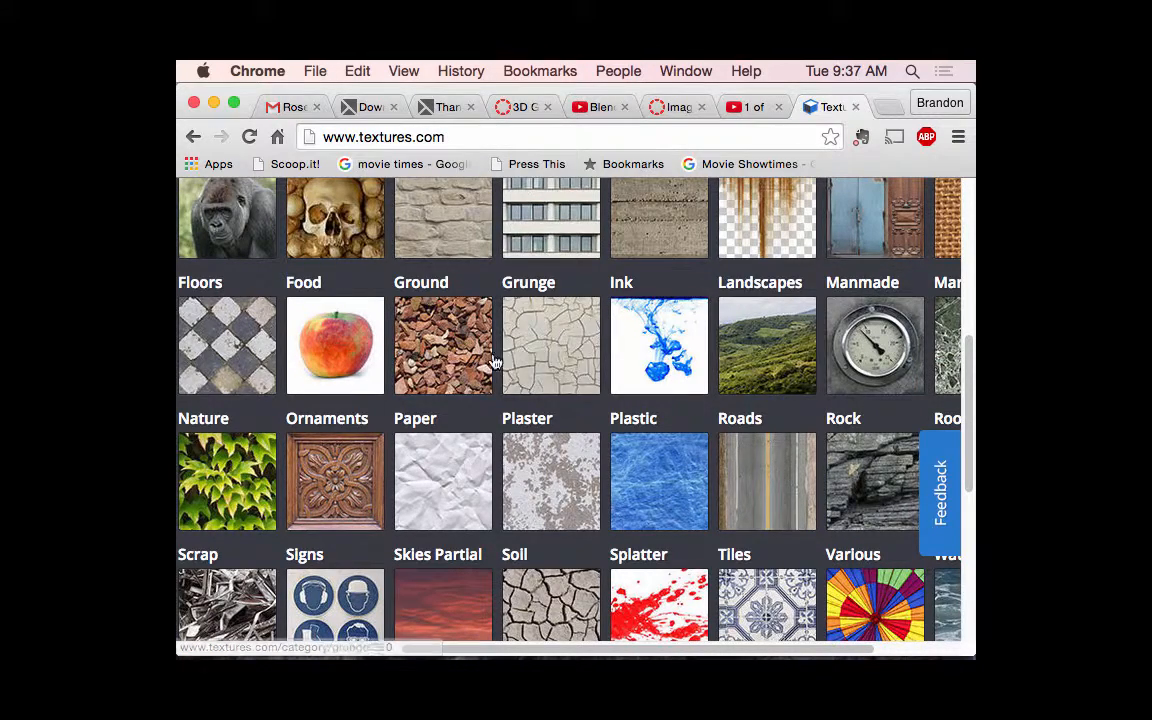
{"action": "left_click", "coordinate": [447, 338]}
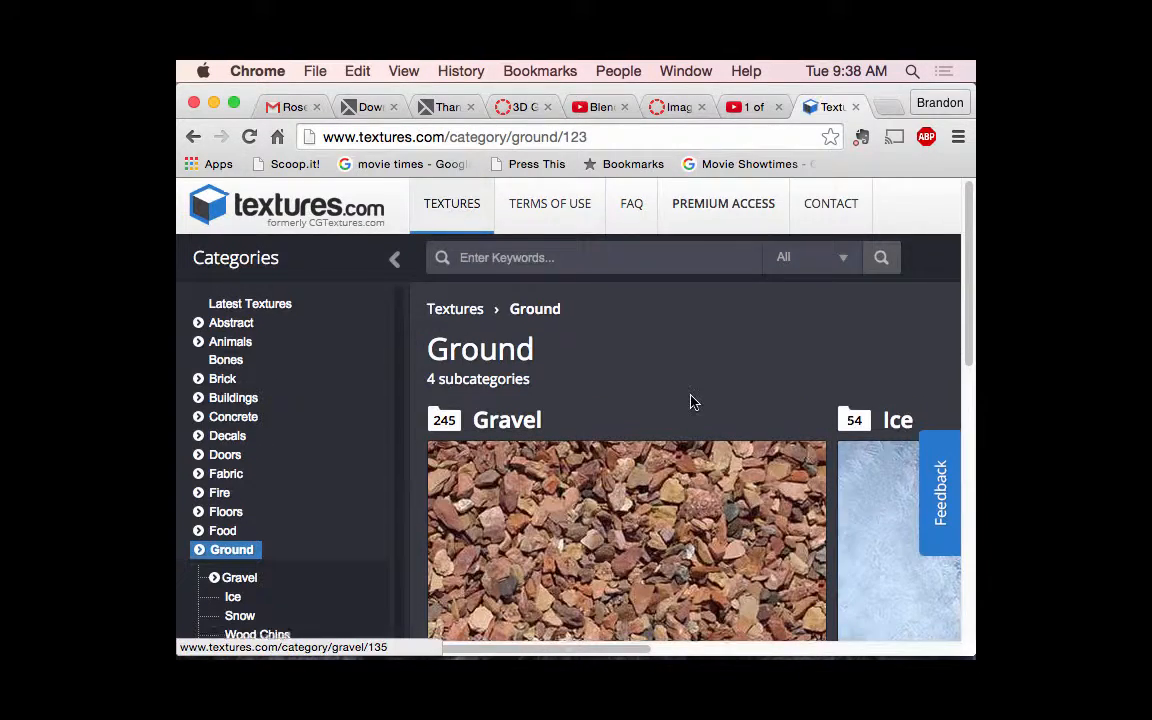
Step: Examine the Gravel, Ice, Snow and Wood Chips subcategories of the Ground textures
{"action": "scroll", "coordinate": [680, 405], "scroll_direction": "down", "scroll_amount": 3}
{"action": "scroll", "coordinate": [660, 390], "scroll_direction": "down", "scroll_amount": 2}
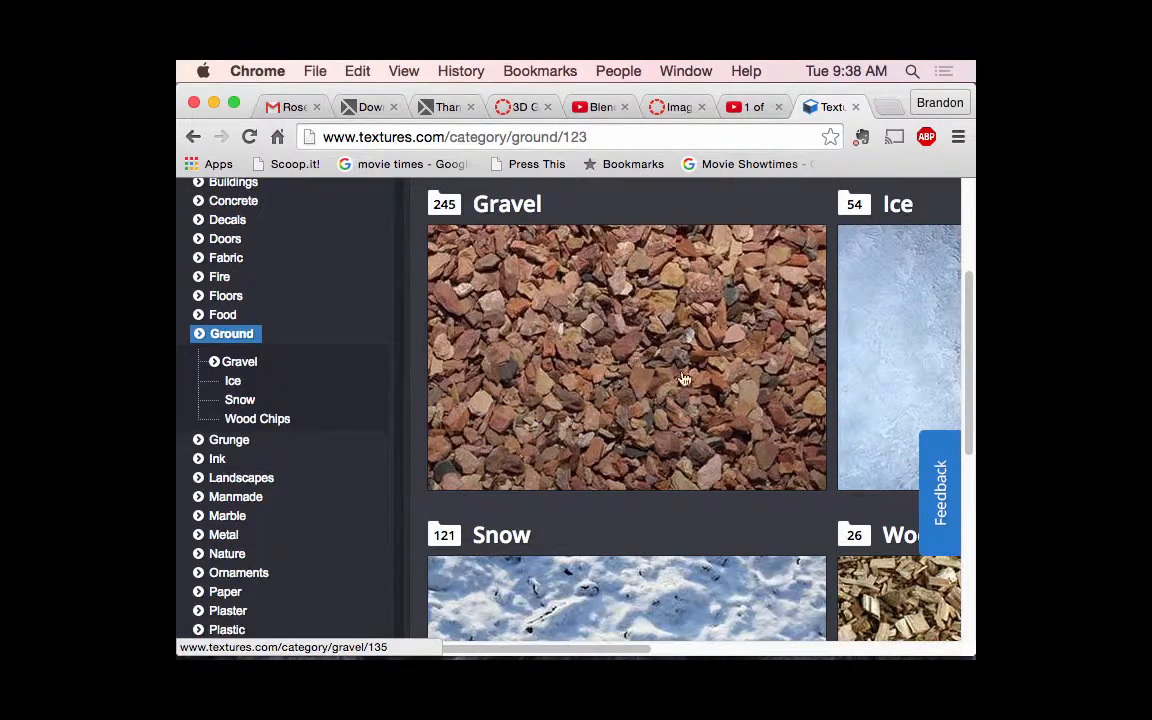
{"action": "scroll", "coordinate": [694, 368], "scroll_direction": "down", "scroll_amount": 4}
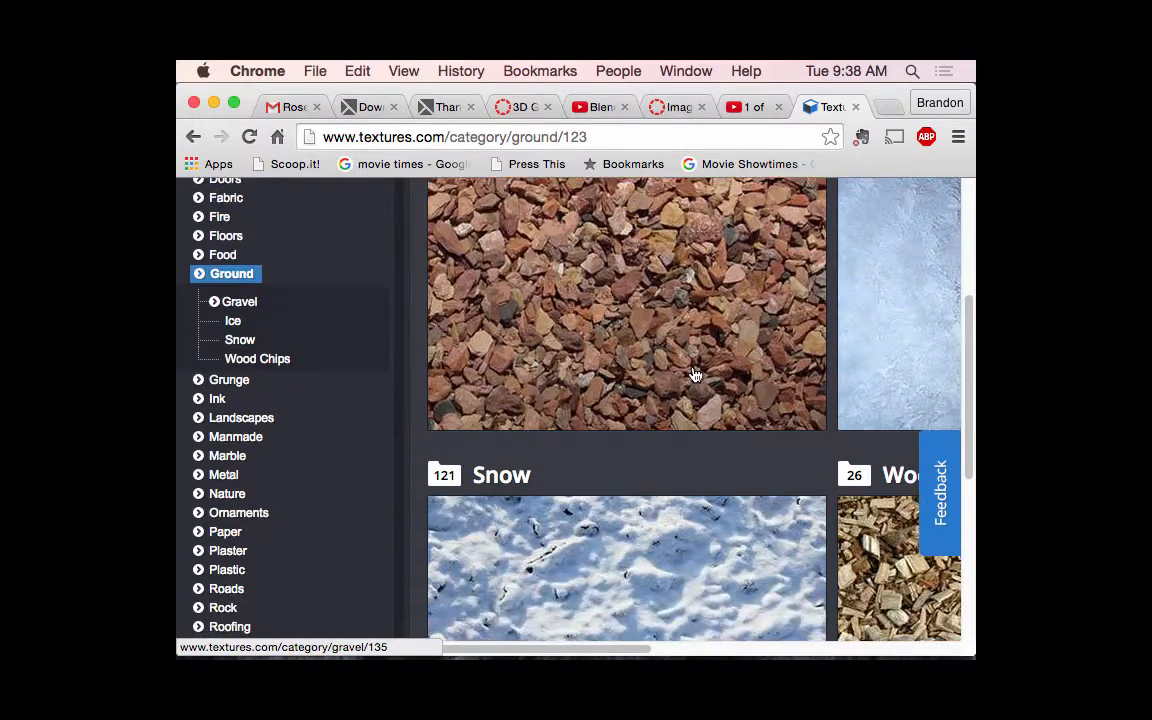
{"action": "scroll", "coordinate": [692, 380], "scroll_direction": "down", "scroll_amount": 5}
{"action": "left_click_drag", "start_coordinate": [540, 649], "coordinate": [745, 649]}
{"action": "scroll", "coordinate": [646, 356], "scroll_direction": "up", "scroll_amount": 11}
{"action": "scroll", "coordinate": [644, 352], "scroll_direction": "down", "scroll_amount": 2}
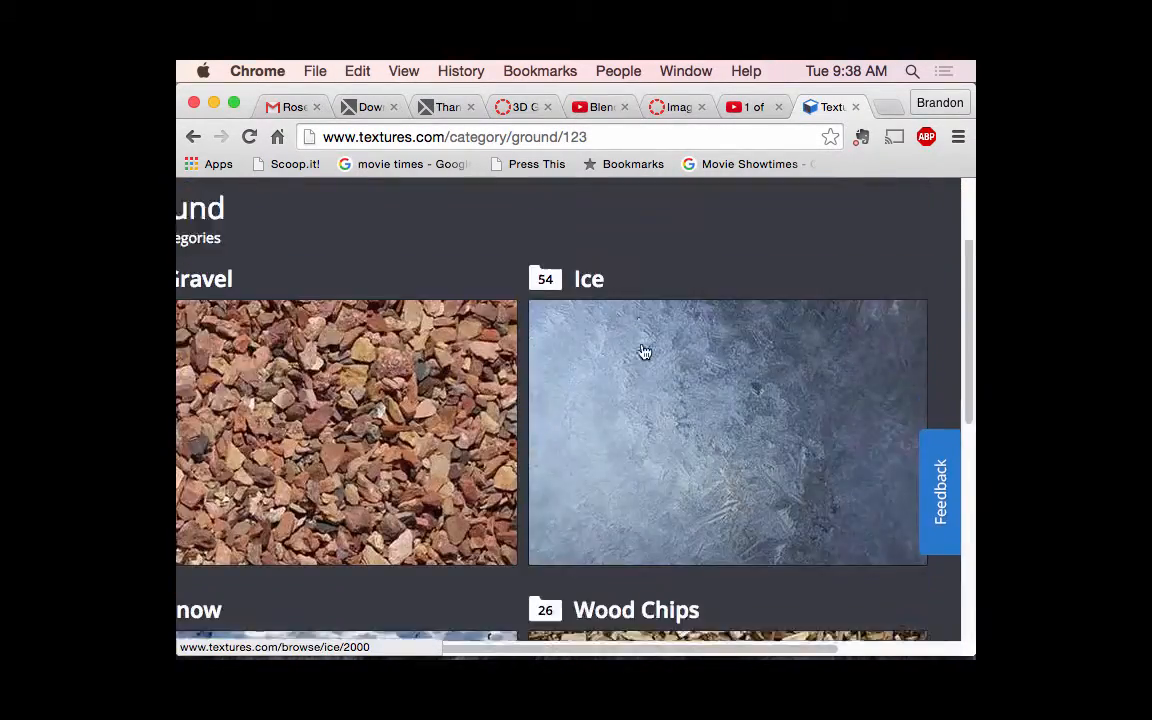
{"action": "left_click_drag", "start_coordinate": [607, 649], "coordinate": [483, 650]}
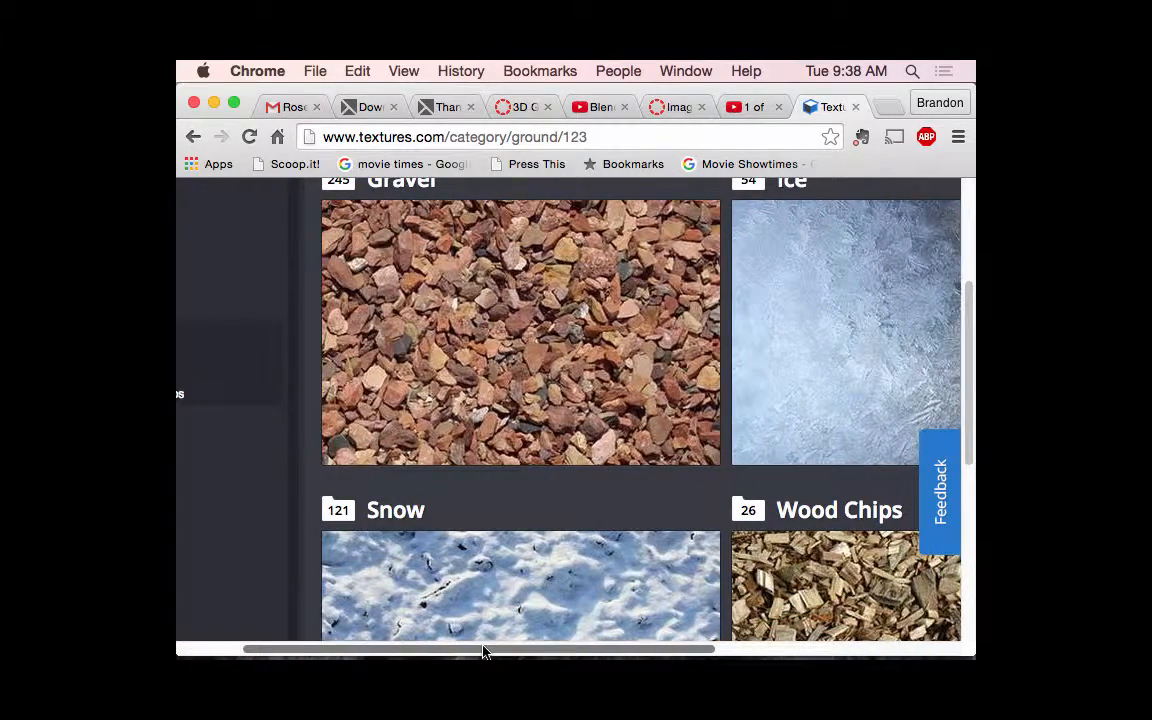
Step: Open the Gravel subcategory and look over its Cobble, Gravel and Special groups
{"action": "left_click", "coordinate": [514, 296]}
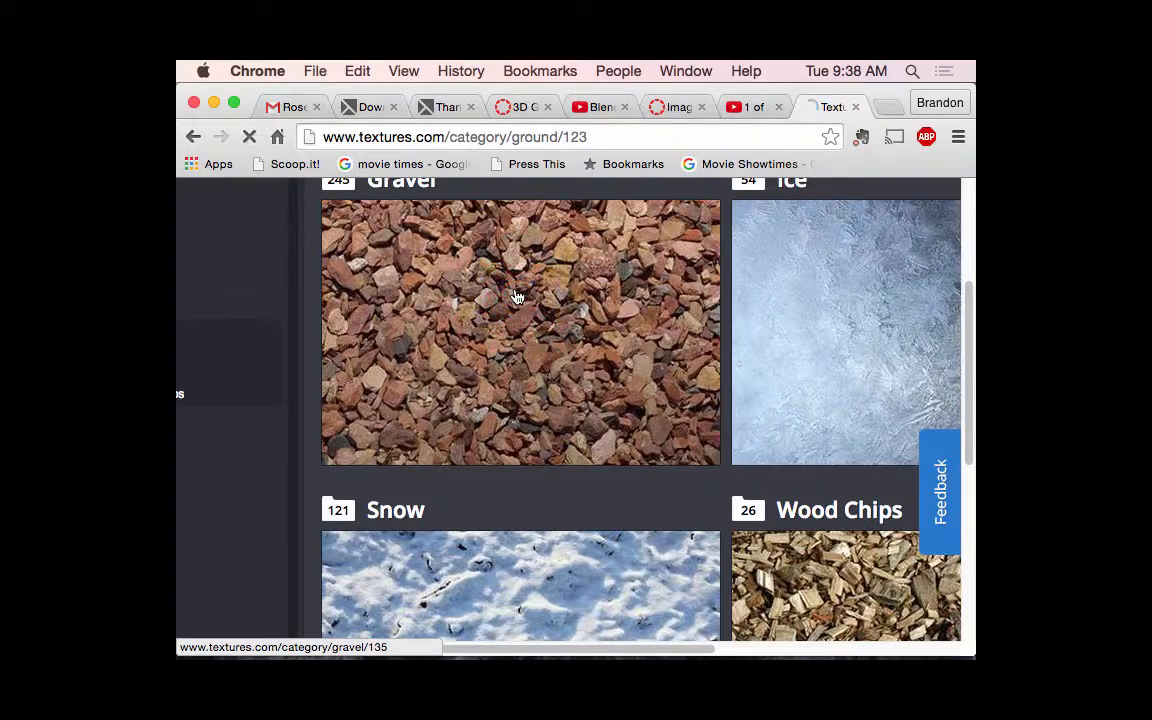
{"action": "scroll", "coordinate": [604, 442], "scroll_direction": "down", "scroll_amount": 2}
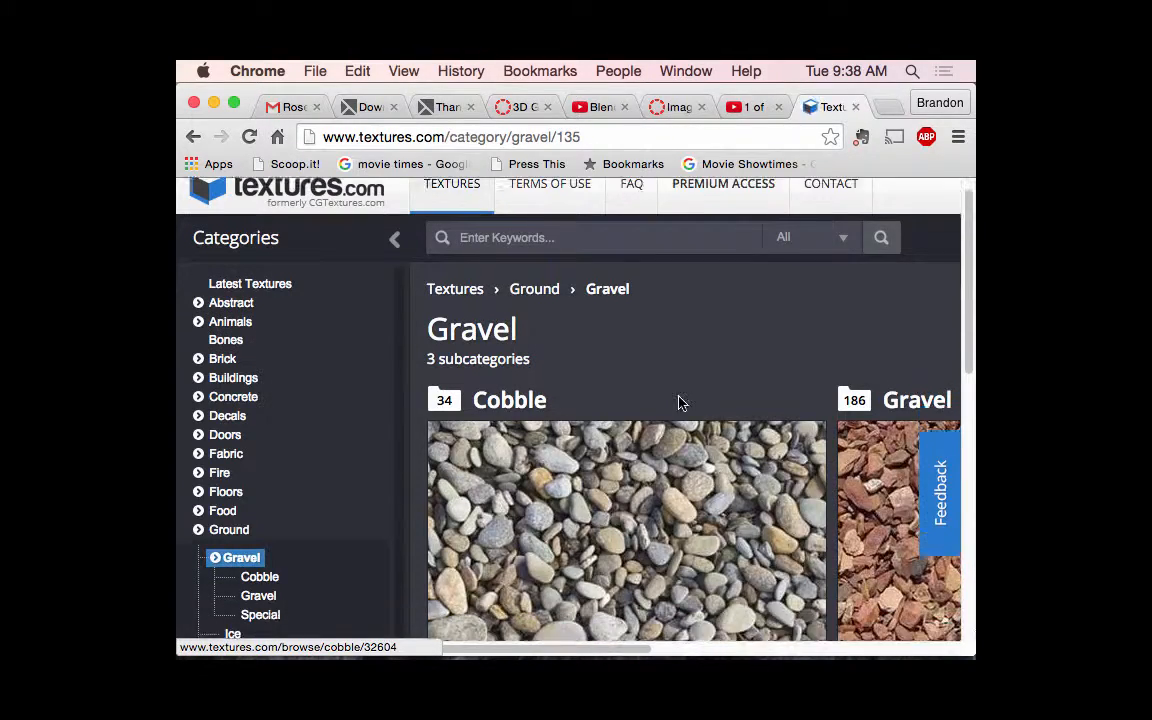
{"action": "scroll", "coordinate": [675, 407], "scroll_direction": "down", "scroll_amount": 10}
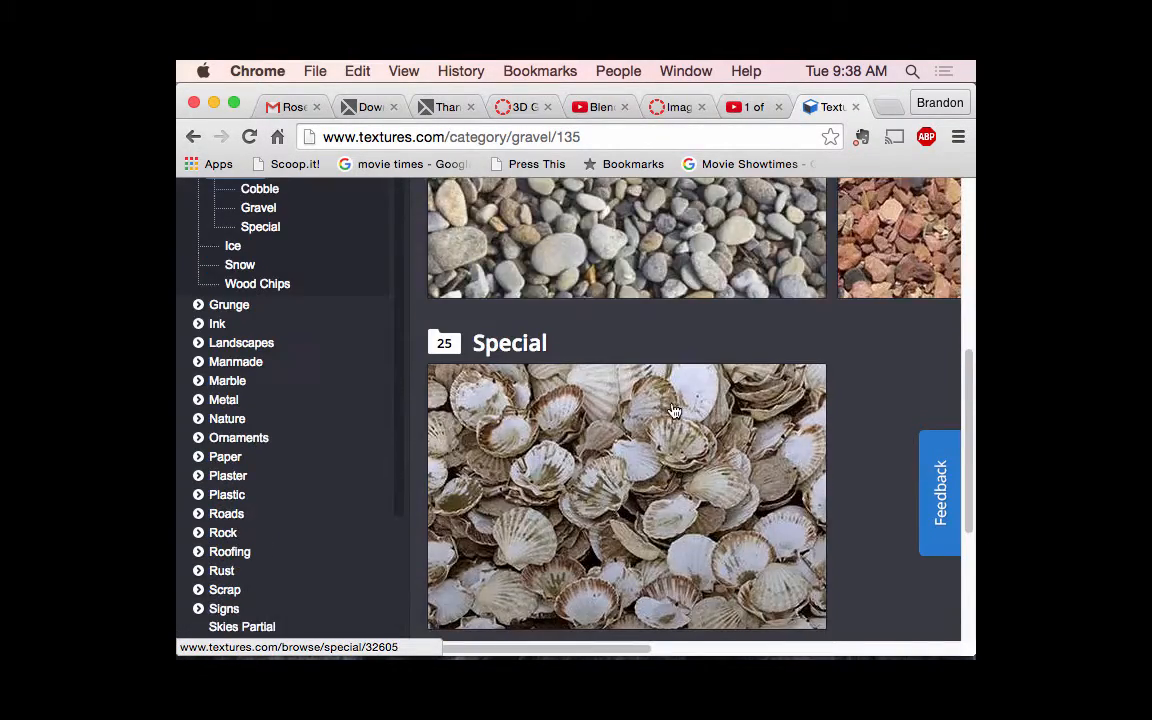
{"action": "scroll", "coordinate": [675, 410], "scroll_direction": "up", "scroll_amount": 8}
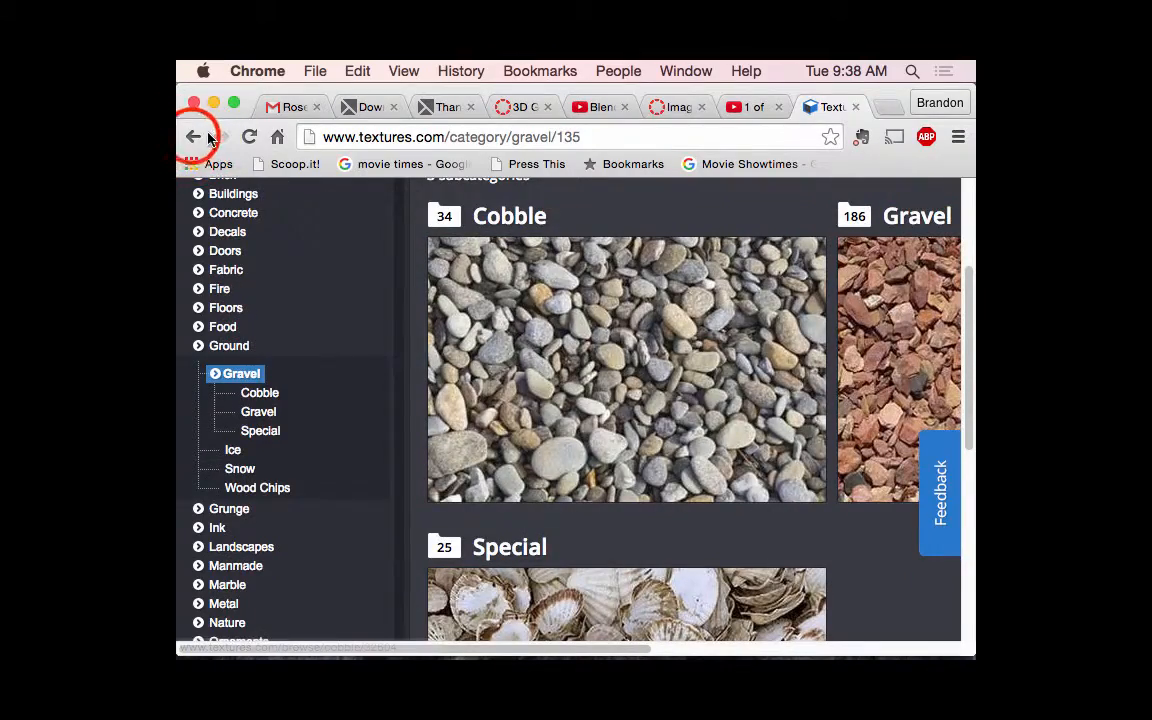
Step: Return to the textures.com home page and open the Brick category
{"action": "left_click", "coordinate": [193, 137]}
{"action": "left_click", "coordinate": [193, 137]}
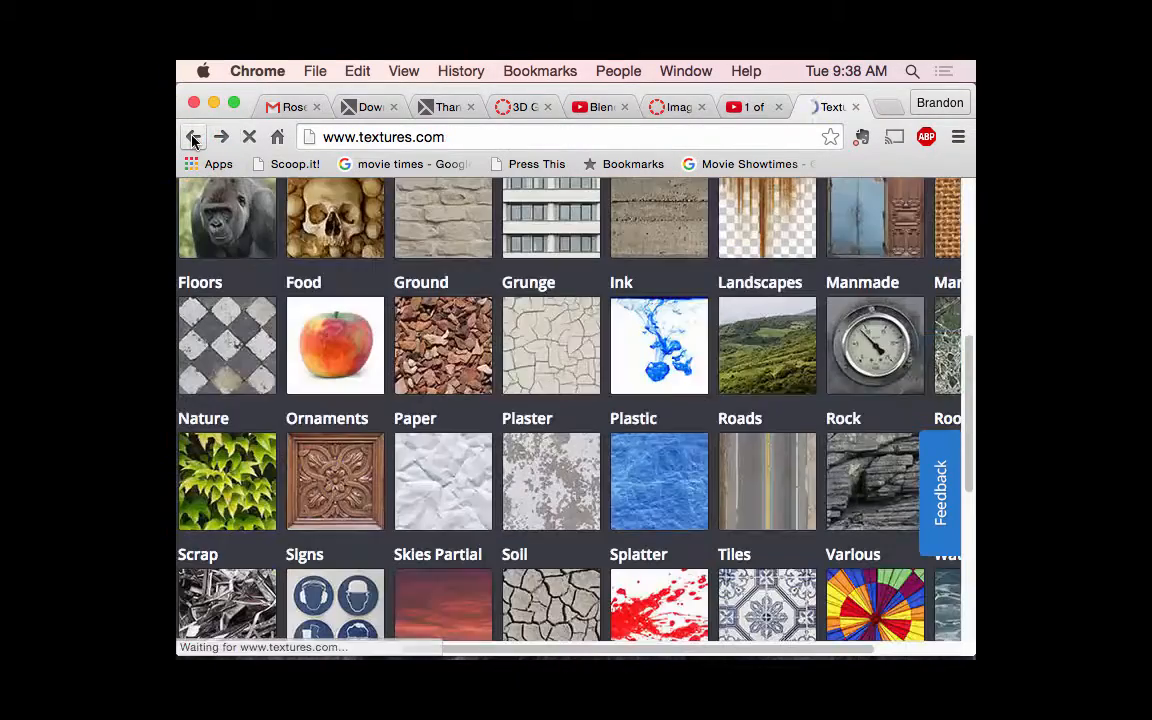
{"action": "scroll", "coordinate": [537, 288], "scroll_direction": "up", "scroll_amount": 1}
{"action": "scroll", "coordinate": [537, 291], "scroll_direction": "down", "scroll_amount": 3}
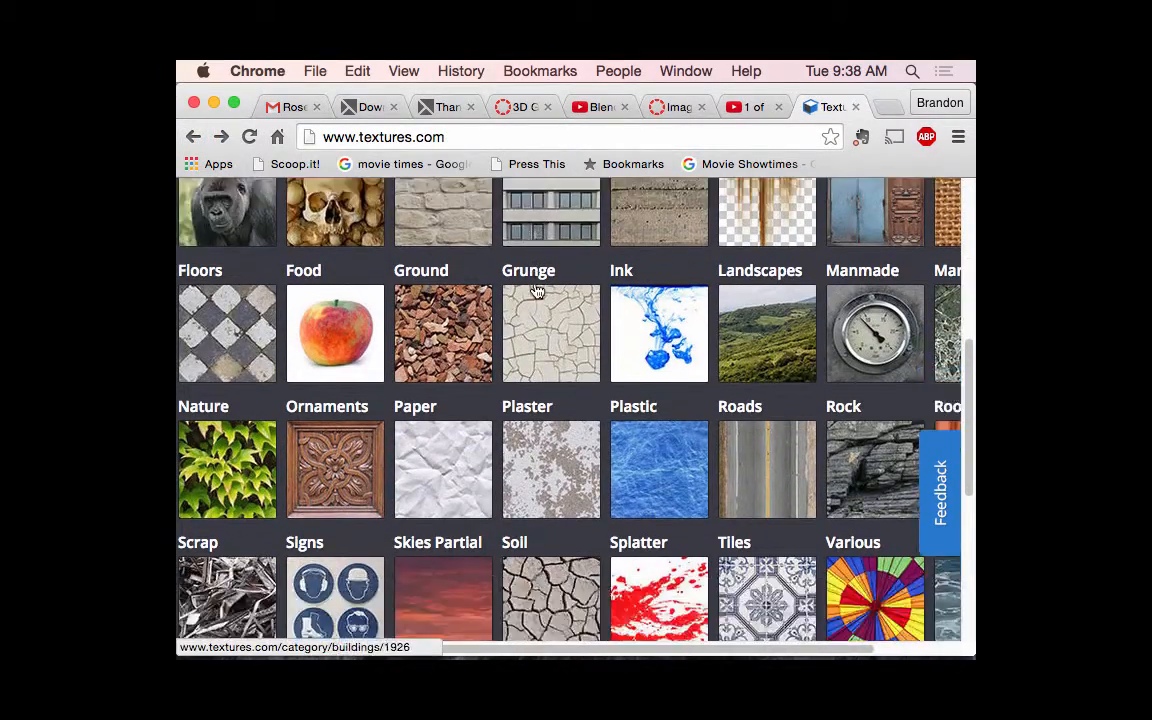
{"action": "scroll", "coordinate": [537, 292], "scroll_direction": "up", "scroll_amount": 6}
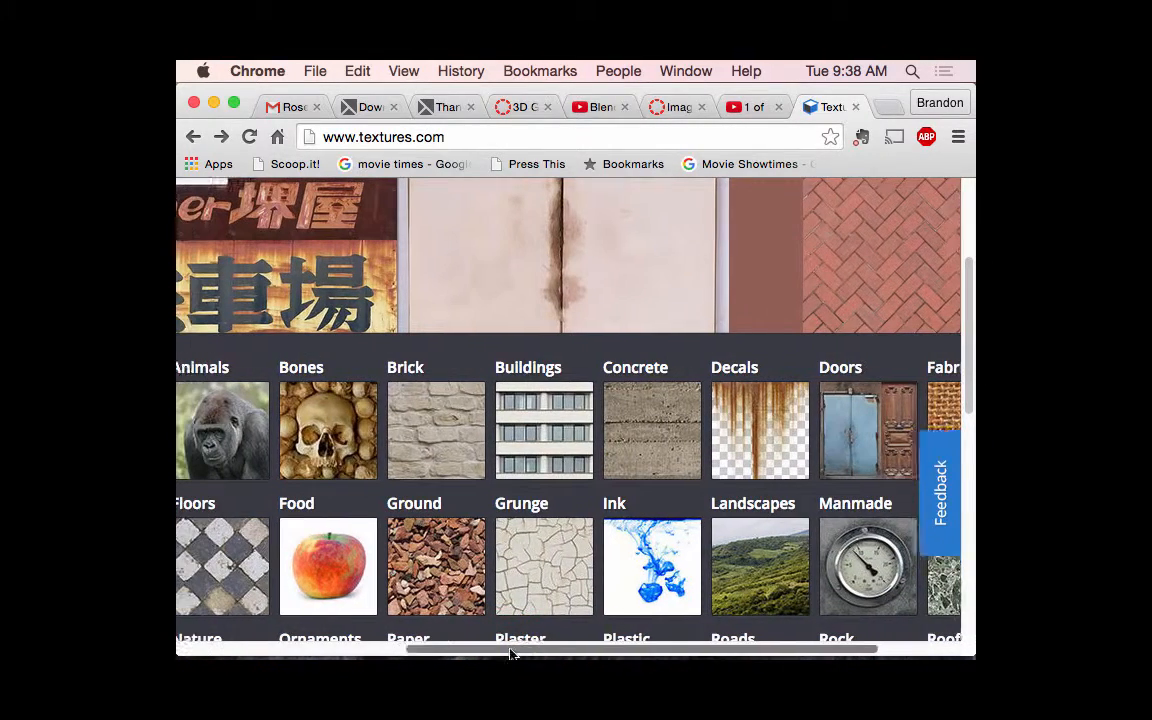
{"action": "left_click", "coordinate": [452, 400]}
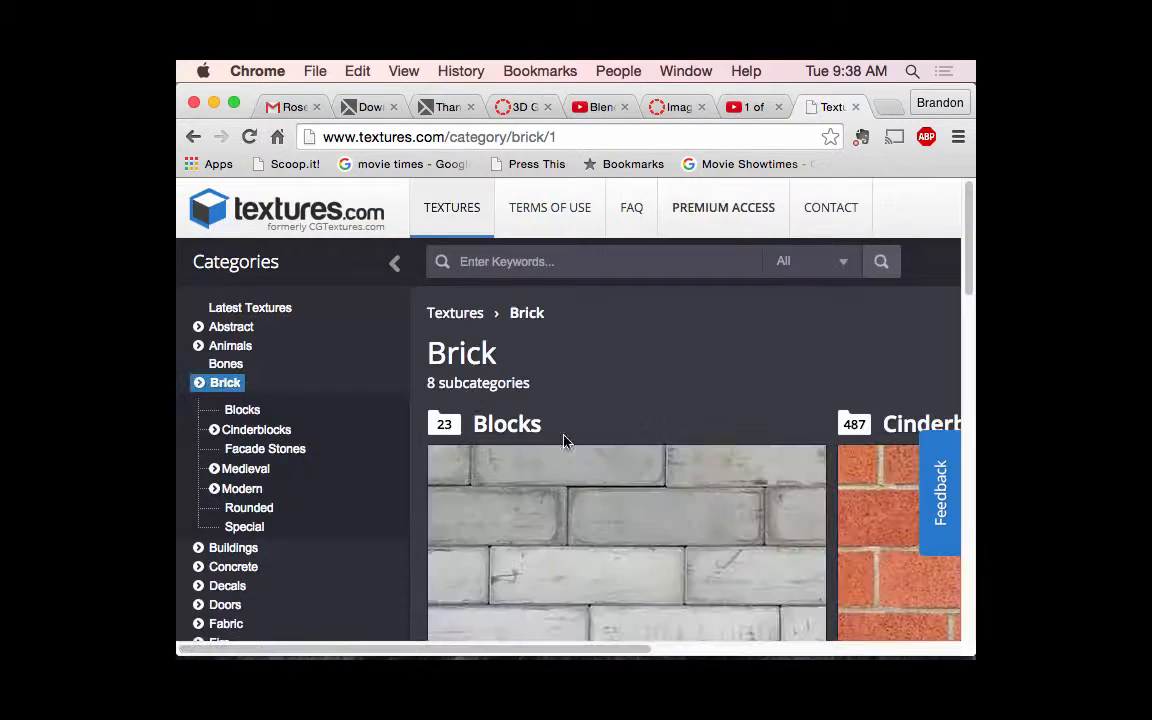
Step: Open the Medieval subcategory of the Brick textures
{"action": "scroll", "coordinate": [589, 422], "scroll_direction": "down", "scroll_amount": 5}
{"action": "left_click_drag", "start_coordinate": [576, 645], "coordinate": [716, 654]}
{"action": "left_click", "coordinate": [746, 514]}
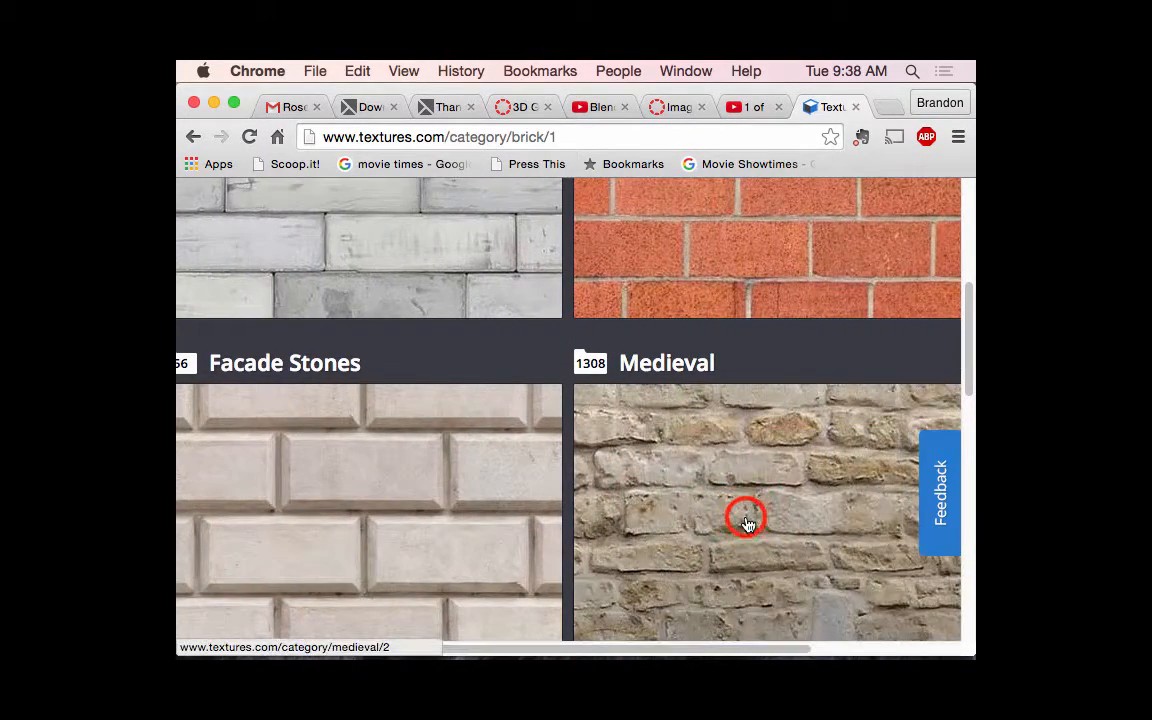
Step: Open the Bricks group within the Medieval brick textures
{"action": "scroll", "coordinate": [641, 495], "scroll_direction": "down", "scroll_amount": 3}
{"action": "left_click_drag", "start_coordinate": [588, 648], "coordinate": [756, 652]}
{"action": "left_click", "coordinate": [744, 447]}
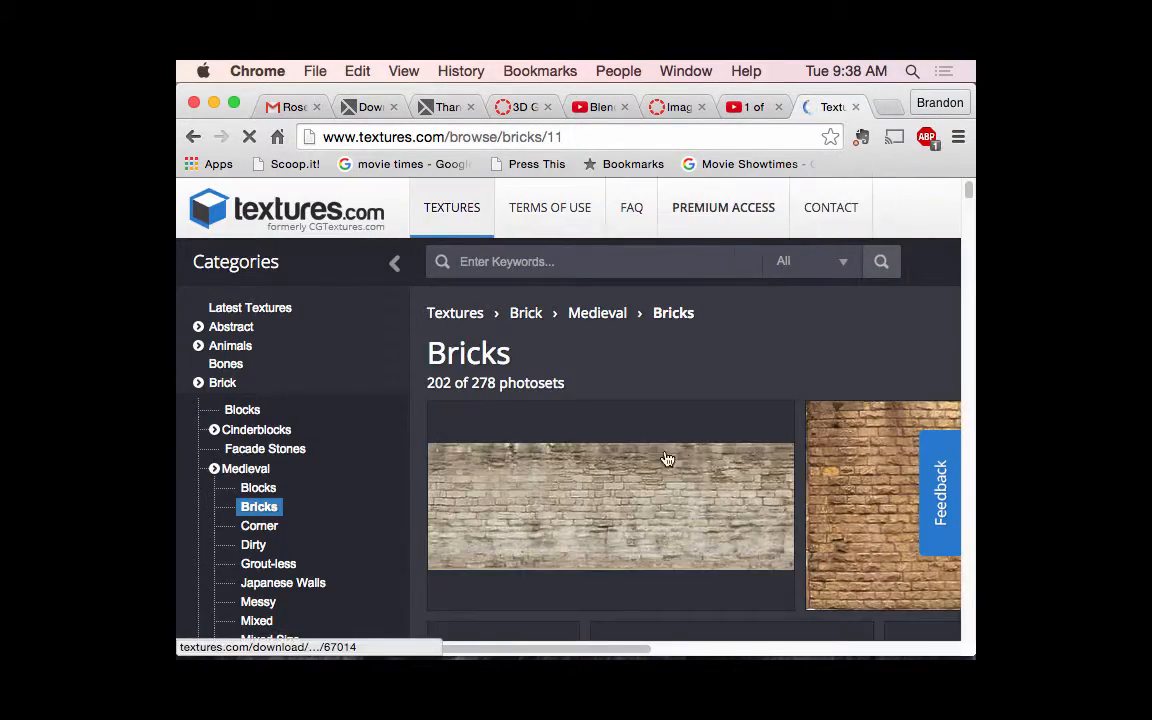
Step: Browse the Medieval Bricks photosets and open the greenish-grey stone wall set BrickOldRounded0078
{"action": "left_click_drag", "start_coordinate": [595, 648], "coordinate": [718, 648]}
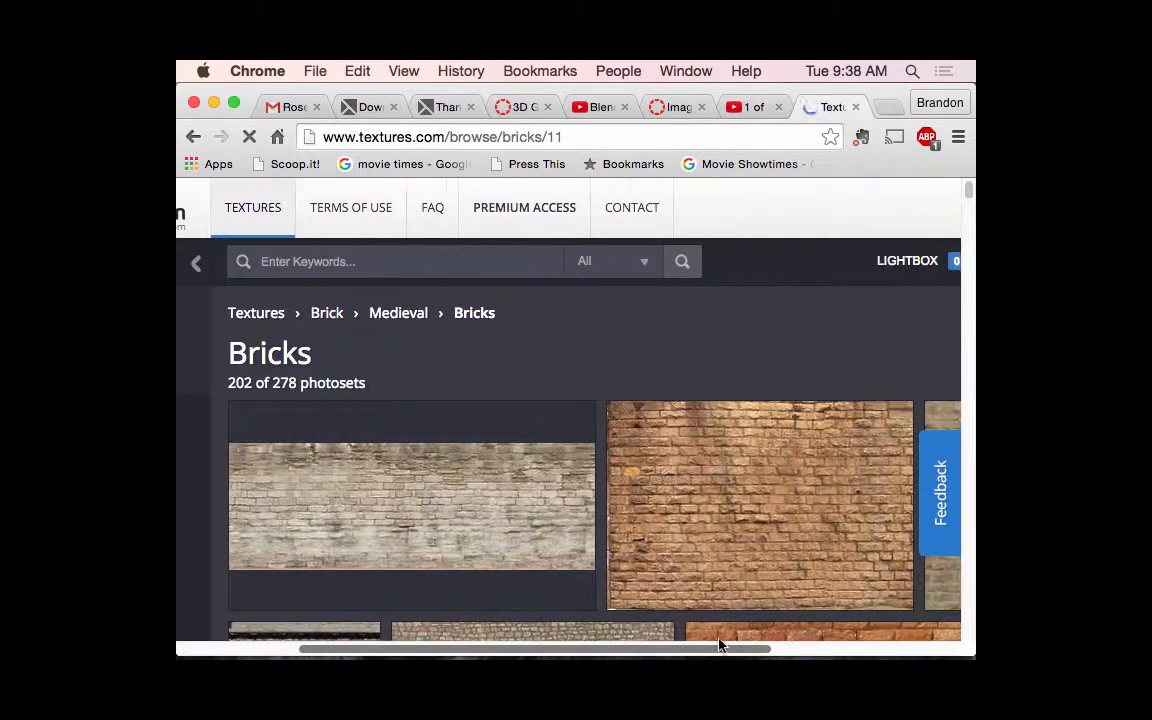
{"action": "scroll", "coordinate": [559, 416], "scroll_direction": "down", "scroll_amount": 4}
{"action": "scroll", "coordinate": [559, 416], "scroll_direction": "down", "scroll_amount": 8}
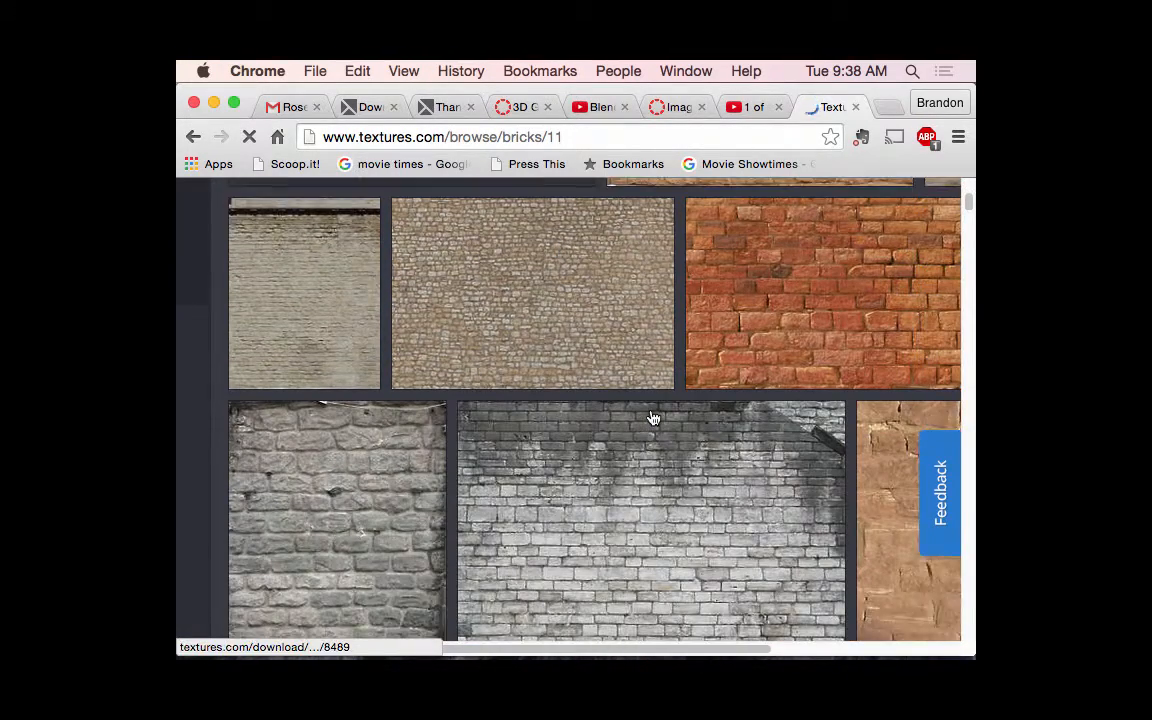
{"action": "scroll", "coordinate": [605, 416], "scroll_direction": "down", "scroll_amount": 4}
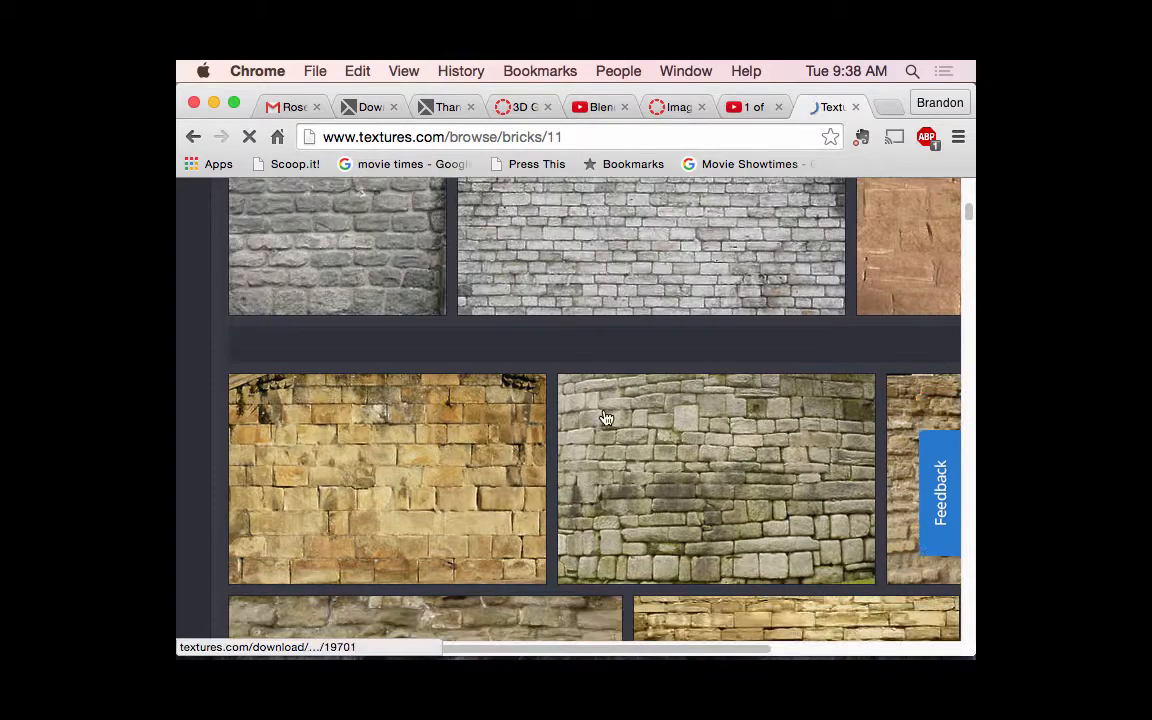
{"action": "left_click", "coordinate": [705, 482]}
{"action": "left_click", "coordinate": [777, 463]}
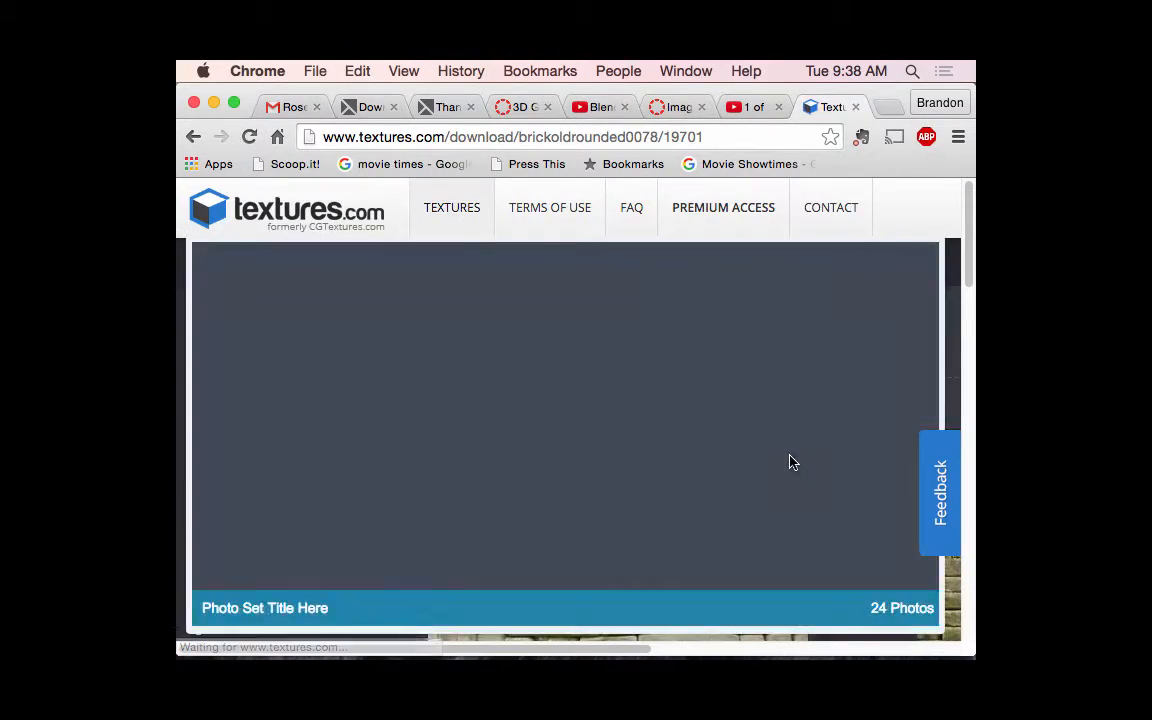
Step: Download the small 1024x1024 version of Image 6, the seamless stone wall texture
{"action": "scroll", "coordinate": [705, 430], "scroll_direction": "down", "scroll_amount": 6}
{"action": "scroll", "coordinate": [686, 388], "scroll_direction": "up", "scroll_amount": 2}
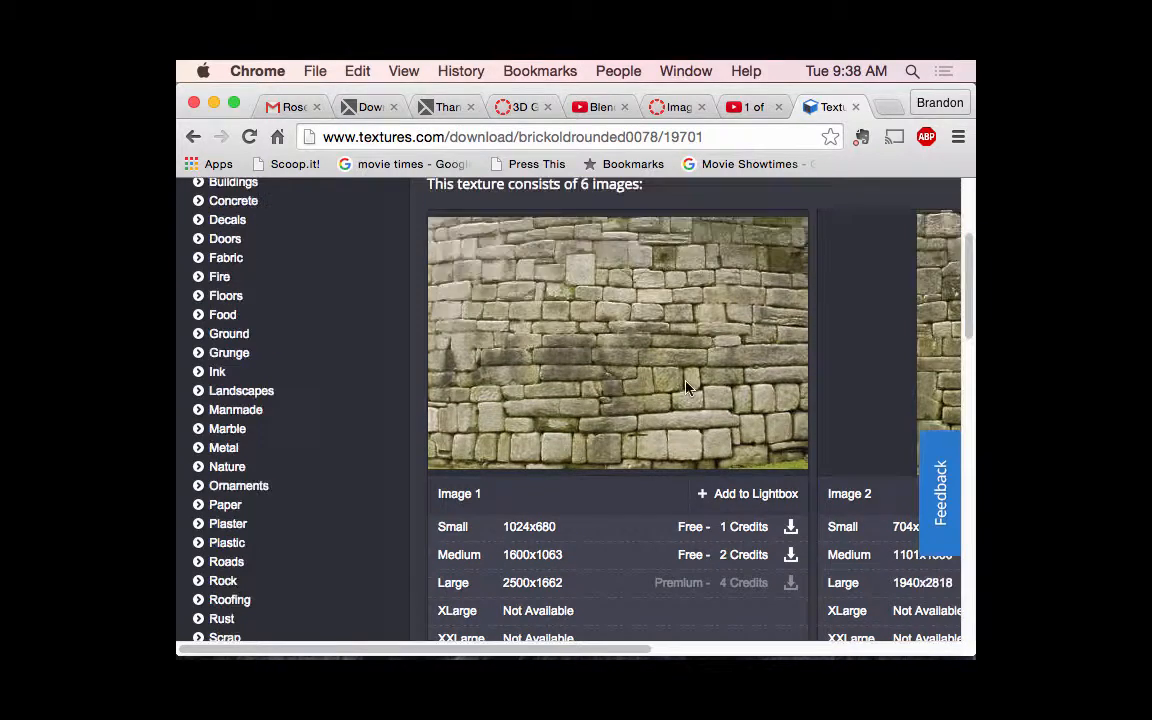
{"action": "left_click_drag", "start_coordinate": [610, 648], "coordinate": [759, 648]}
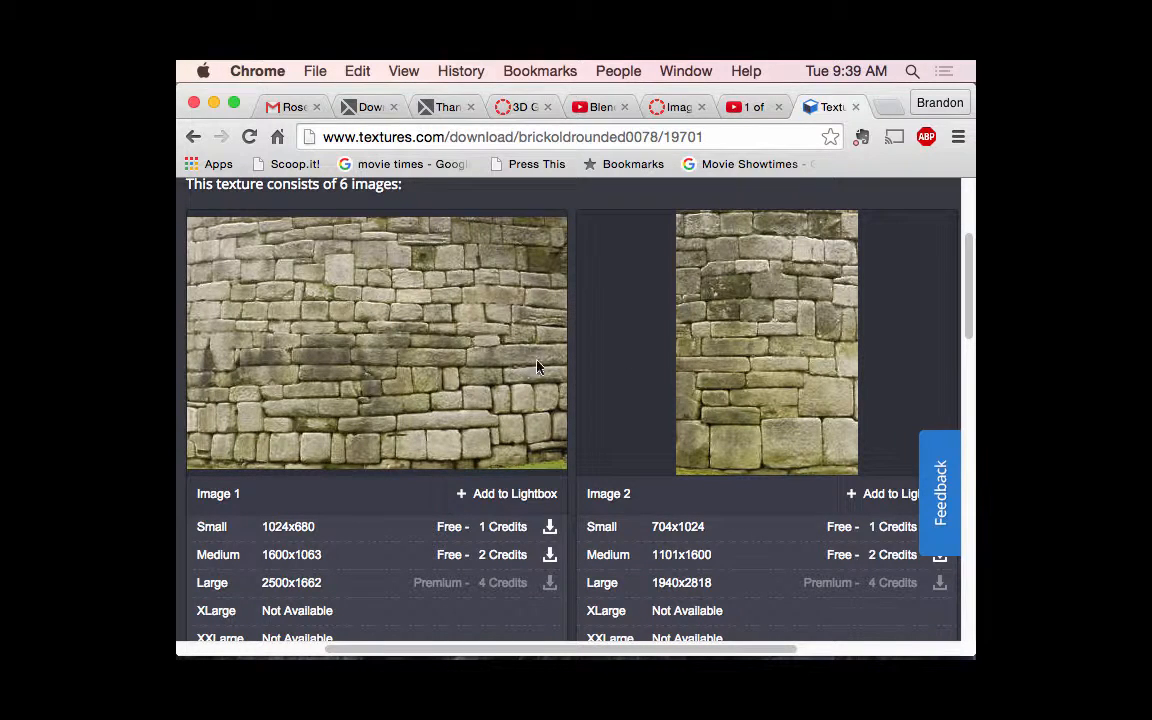
{"action": "scroll", "coordinate": [358, 340], "scroll_direction": "down", "scroll_amount": 10}
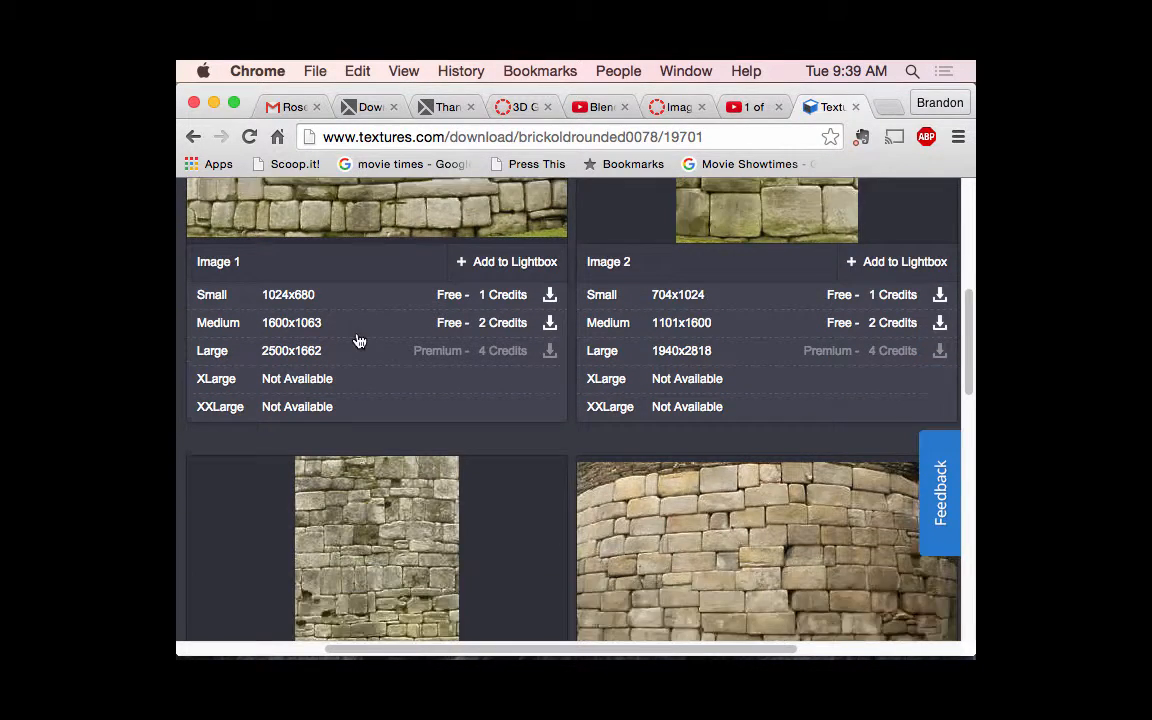
{"action": "scroll", "coordinate": [362, 338], "scroll_direction": "down", "scroll_amount": 9}
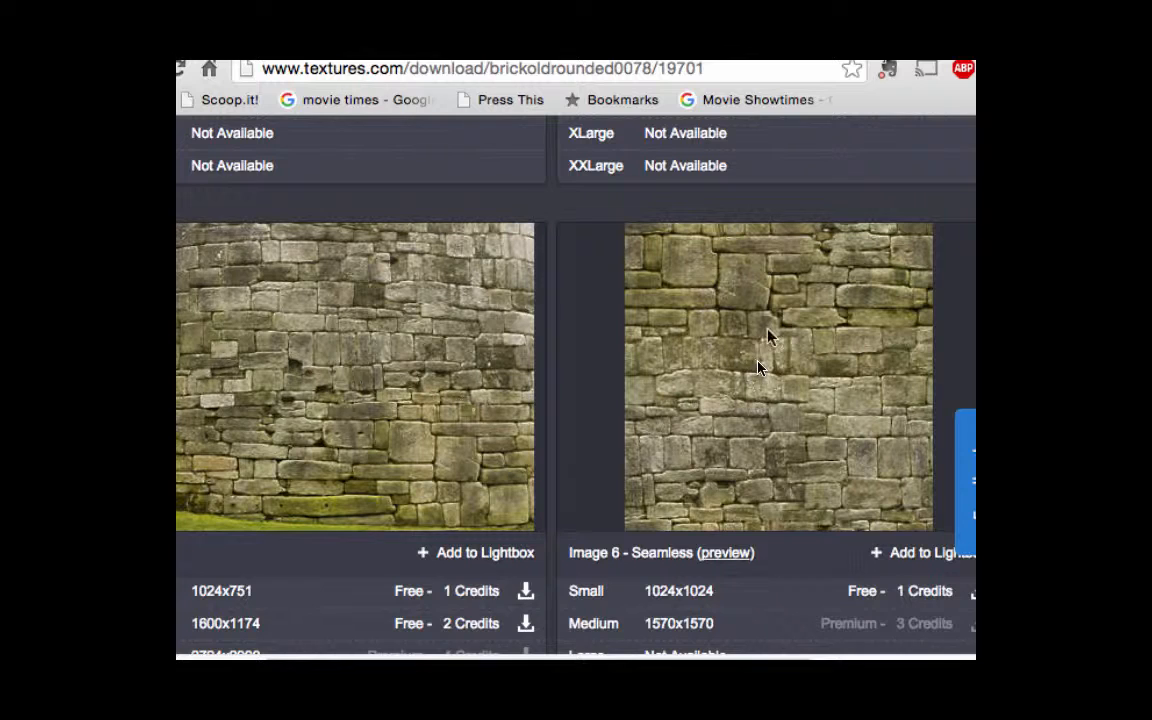
{"action": "mouse_move", "coordinate": [760, 370]}
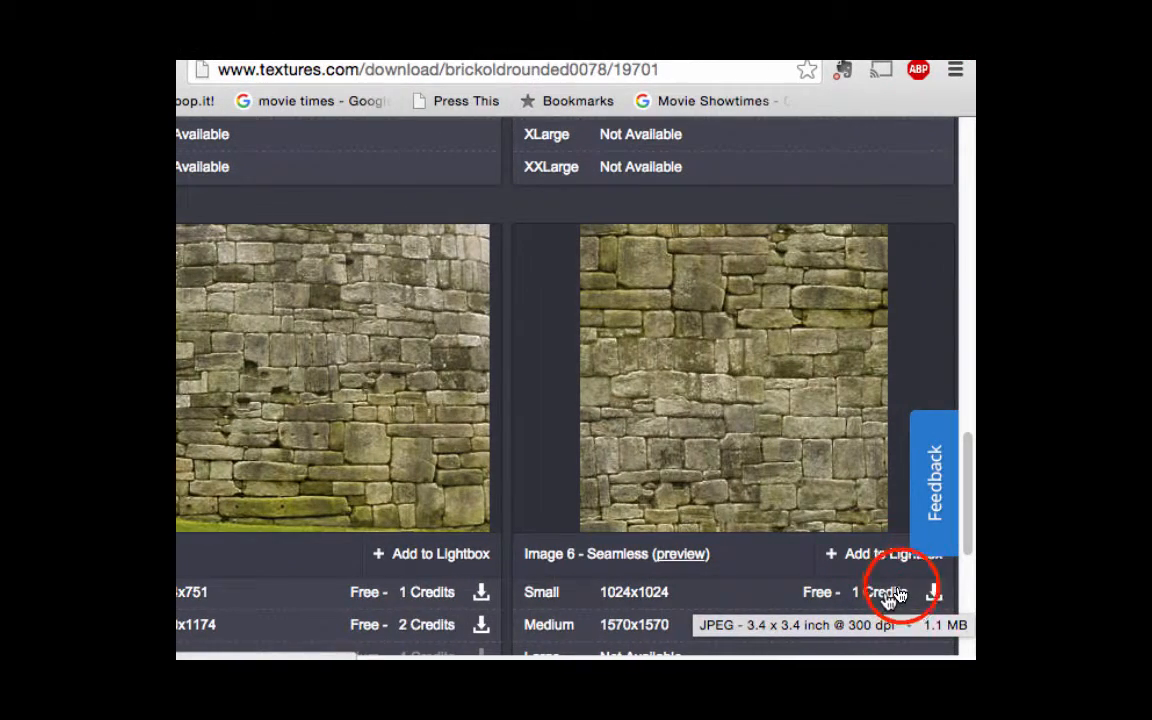
{"action": "left_click", "coordinate": [897, 595]}
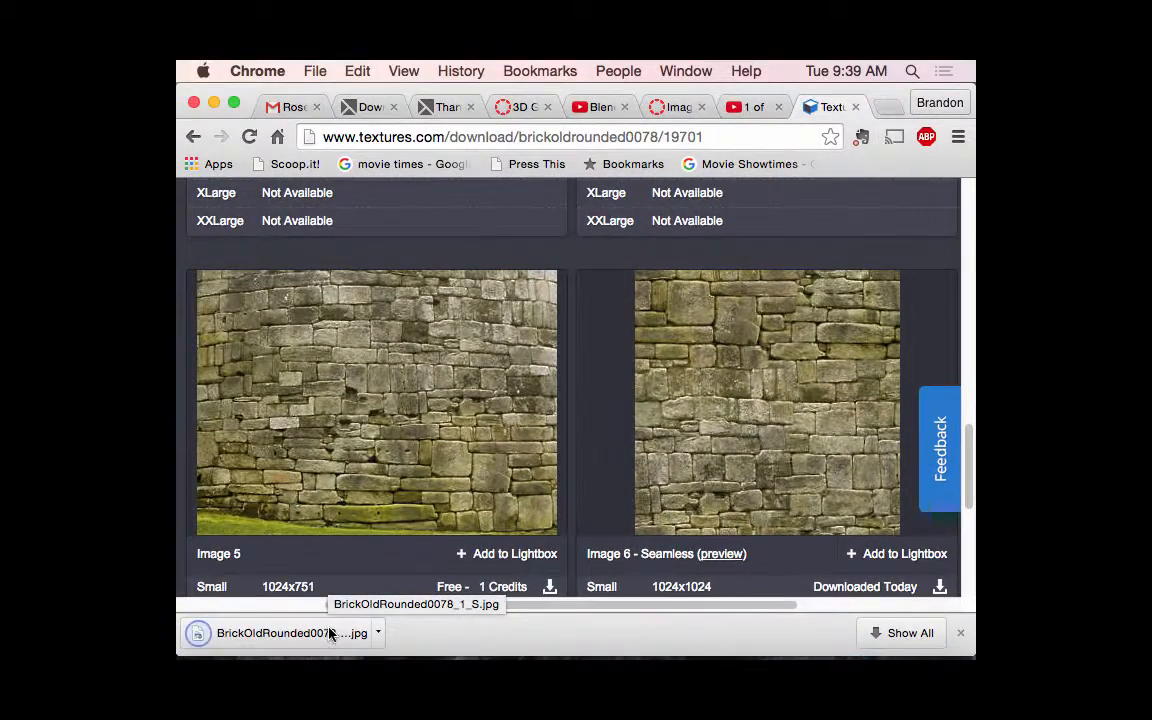
Step: Show the downloaded BrickOldRounded0078_1_S.jpg in Finder and move it to the Desktop
{"action": "left_click_drag", "start_coordinate": [377, 643], "coordinate": [421, 615]}
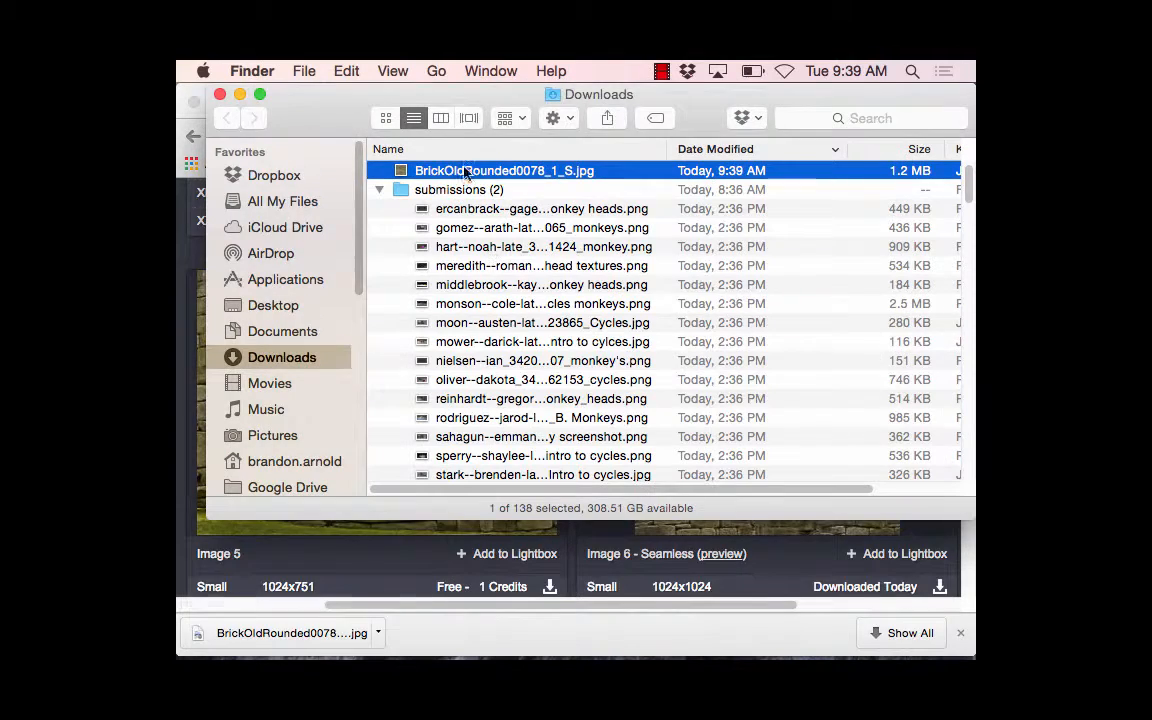
{"action": "left_click_drag", "start_coordinate": [440, 170], "coordinate": [272, 305]}
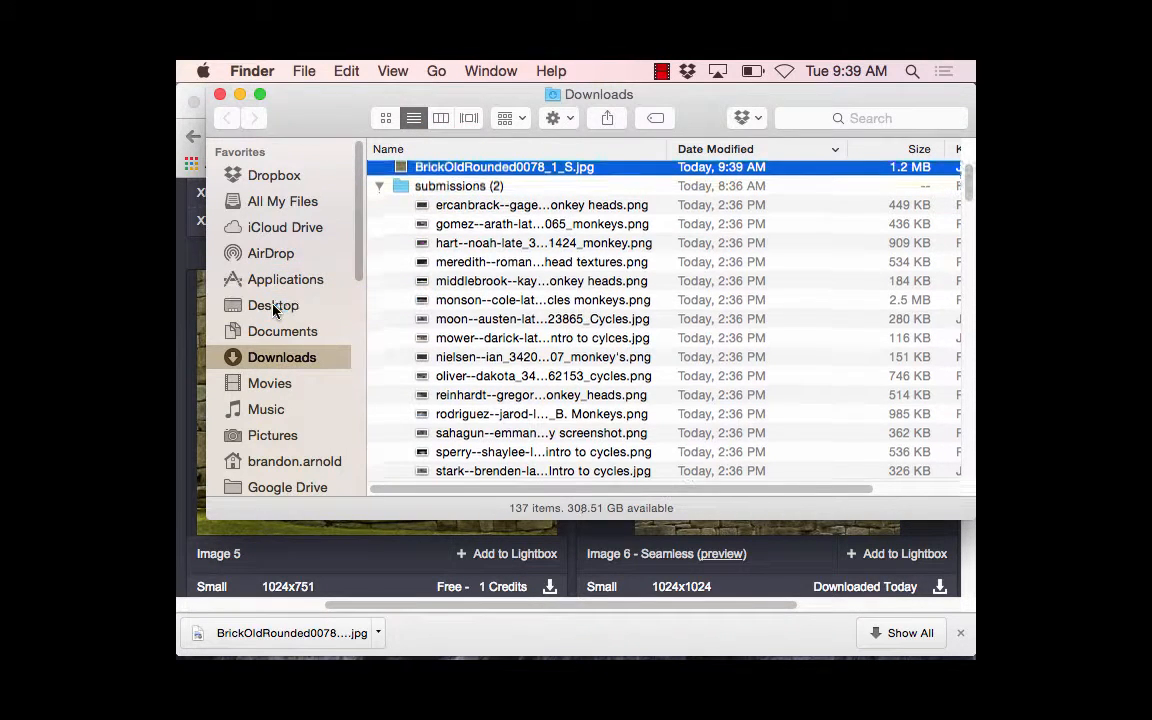
{"action": "left_click", "coordinate": [691, 105]}
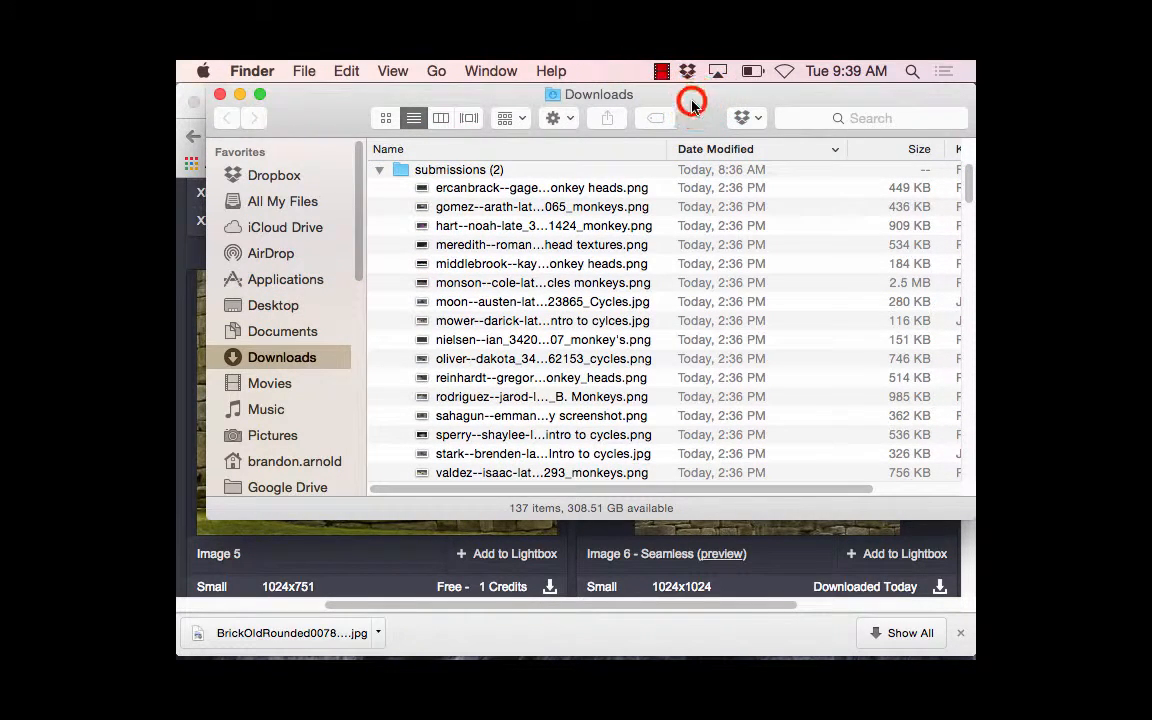
Step: Switch to Blender and load BrickOldRounded0078_1_S.jpg from the Desktop into the Image Texture node
{"action": "left_click", "coordinate": [424, 640]}
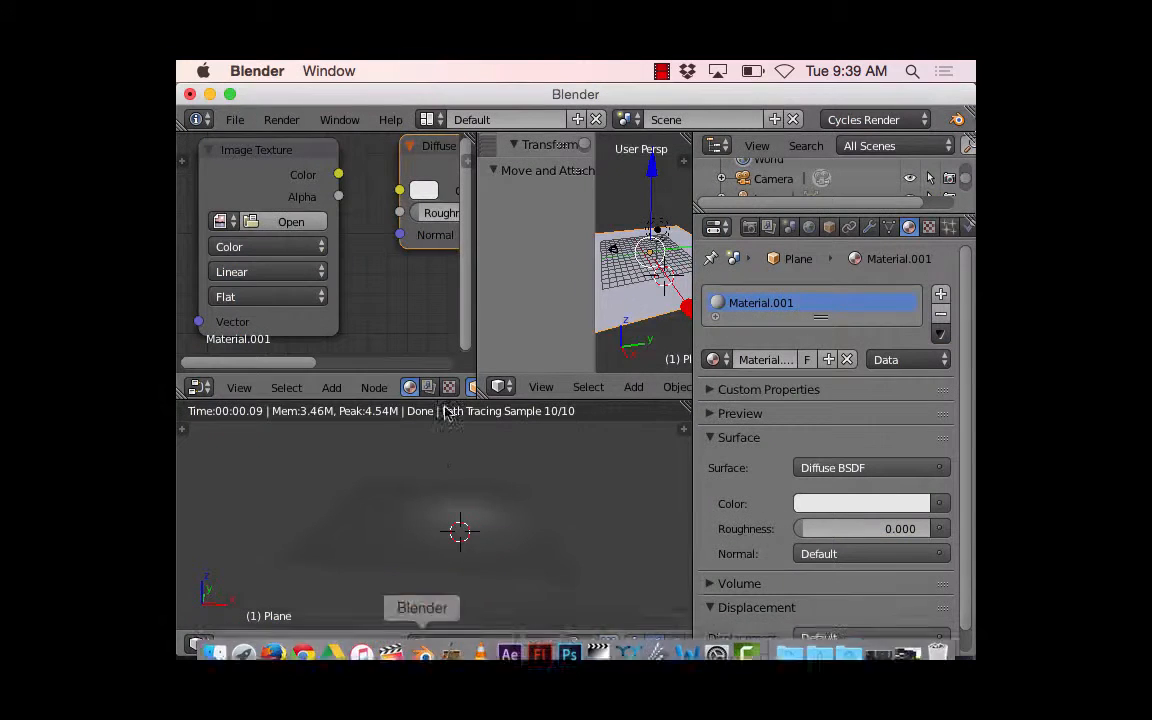
{"action": "left_click", "coordinate": [286, 222]}
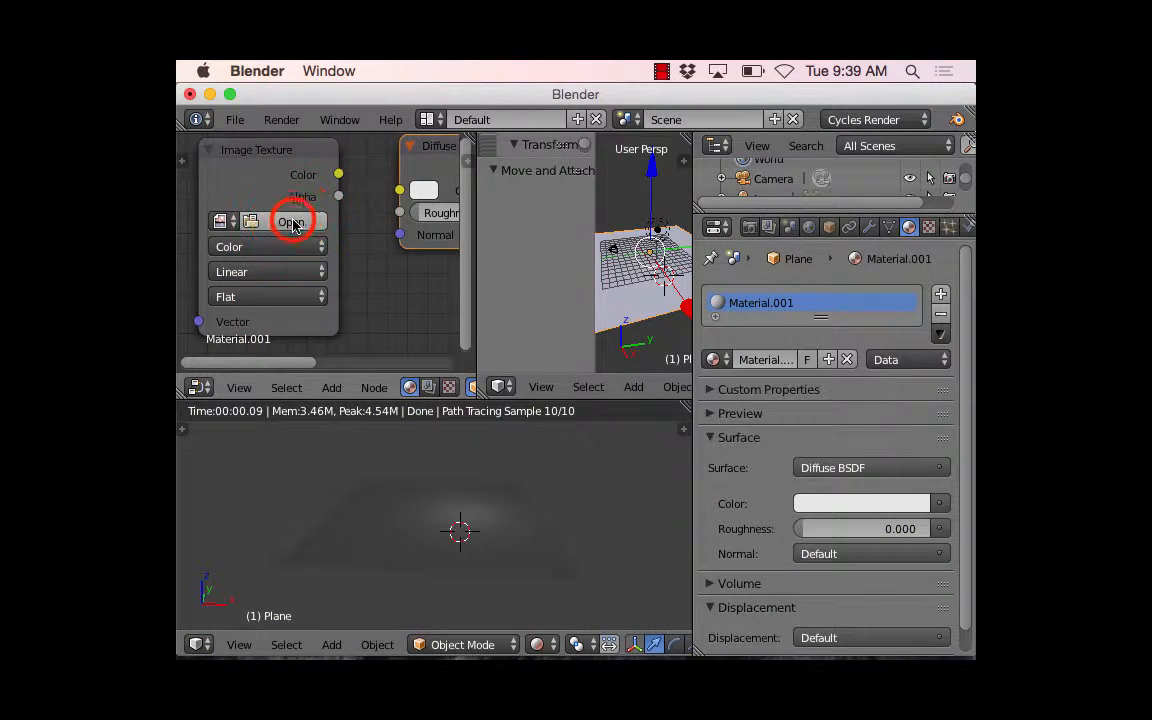
{"action": "scroll", "coordinate": [250, 282], "scroll_direction": "down", "scroll_amount": 3}
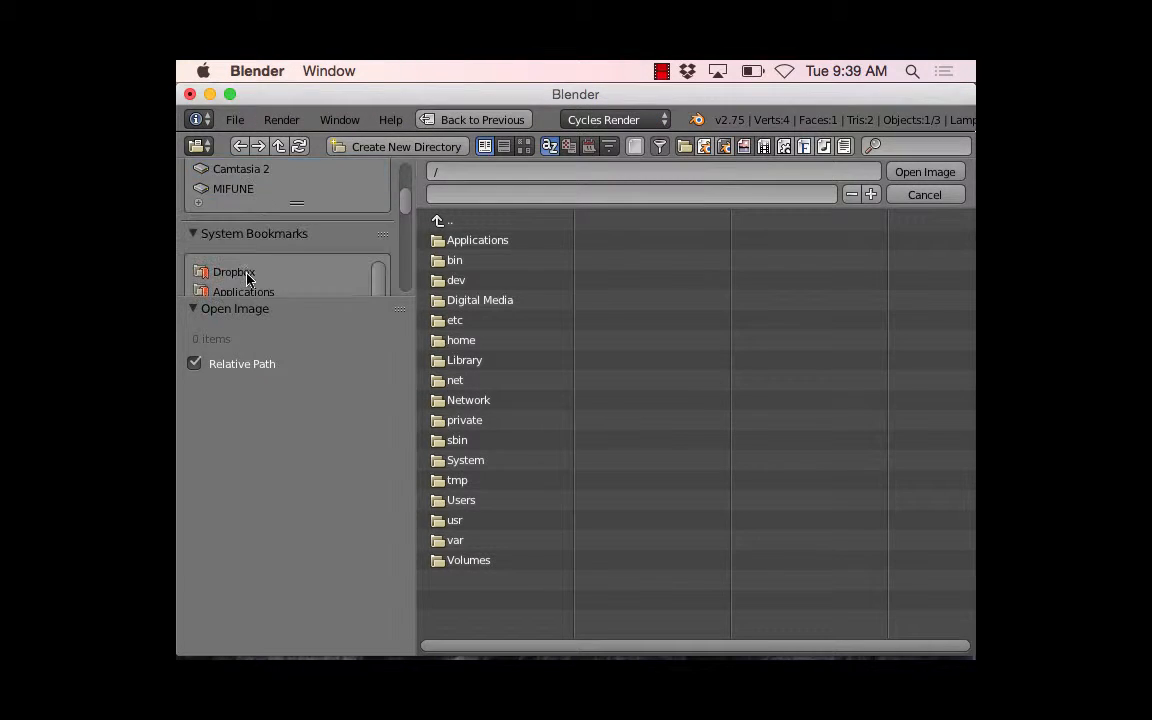
{"action": "scroll", "coordinate": [252, 272], "scroll_direction": "down", "scroll_amount": 1}
{"action": "scroll", "coordinate": [290, 220], "scroll_direction": "up", "scroll_amount": 5}
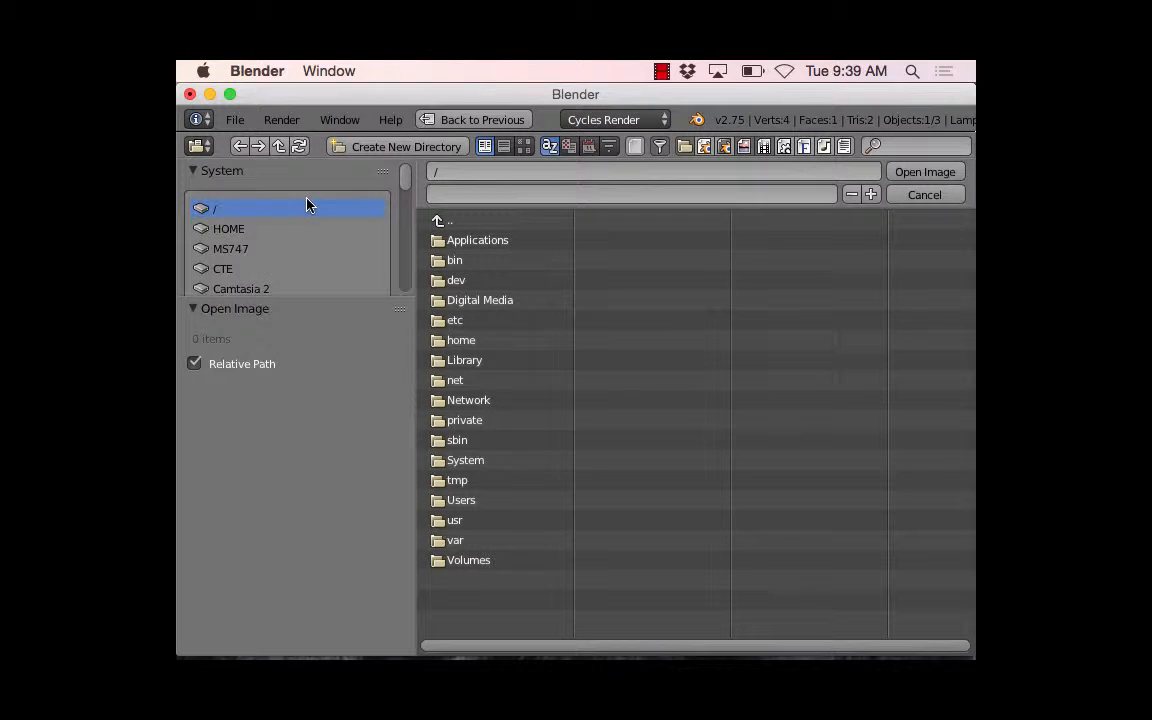
{"action": "scroll", "coordinate": [307, 205], "scroll_direction": "down", "scroll_amount": 5}
{"action": "left_click", "coordinate": [266, 232]}
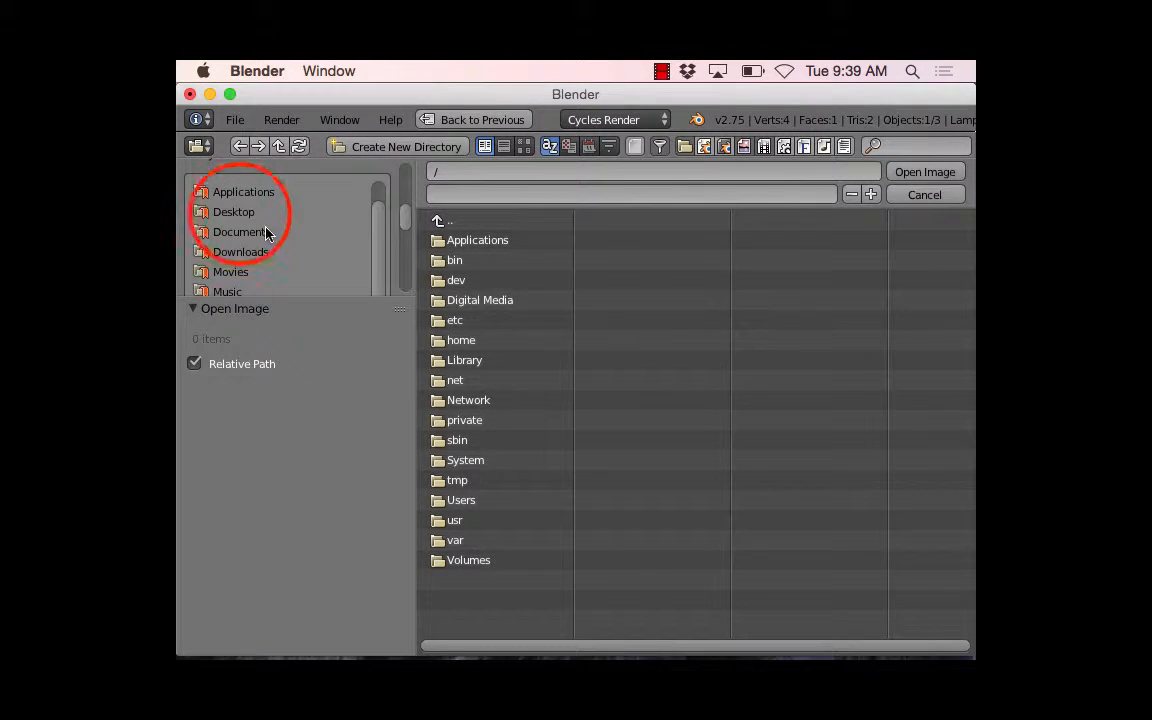
{"action": "left_click", "coordinate": [238, 214]}
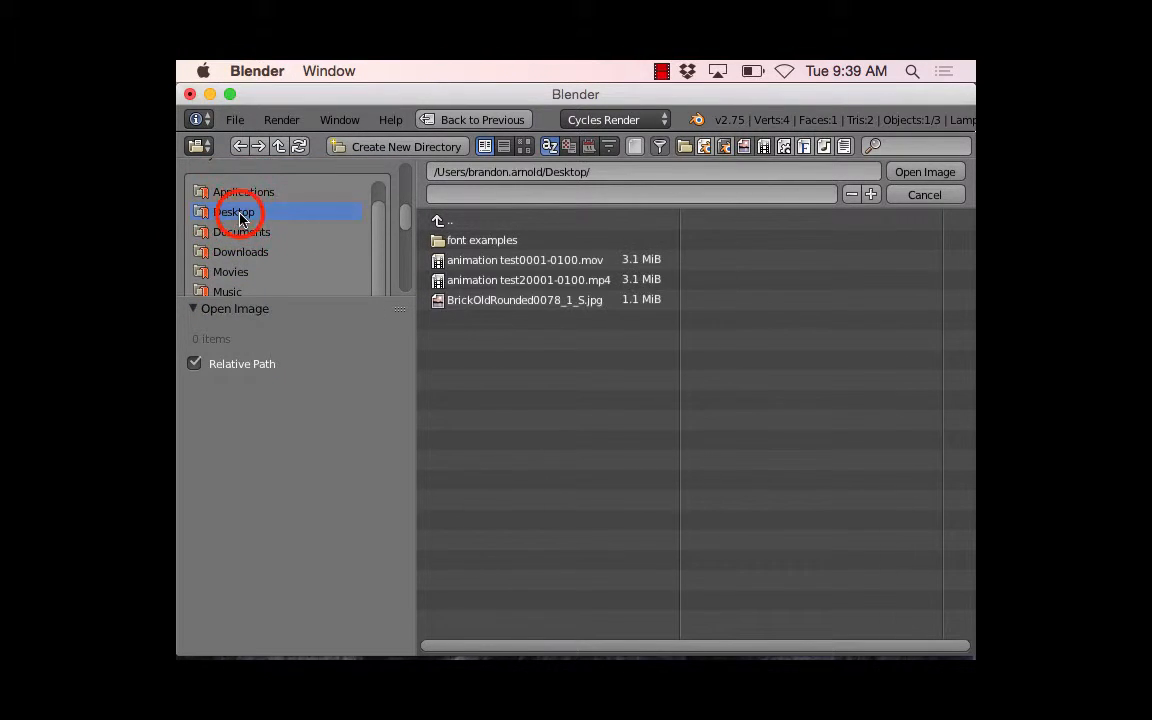
{"action": "left_click", "coordinate": [492, 299]}
{"action": "left_click", "coordinate": [920, 174]}
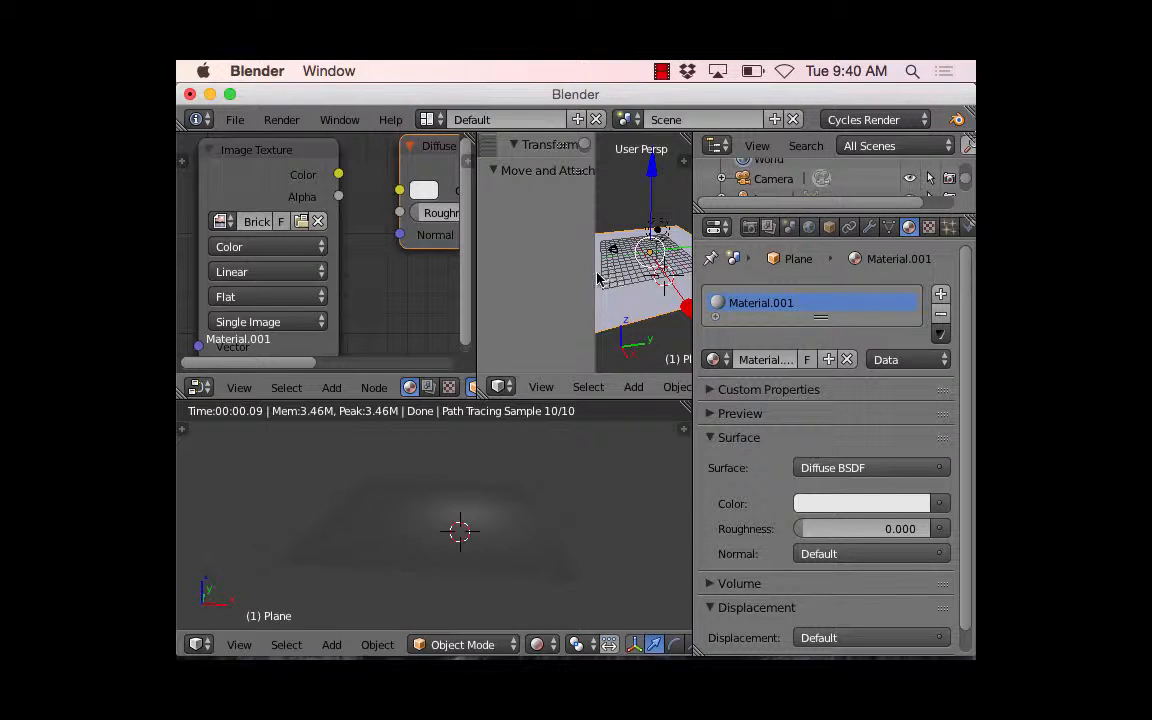
Step: Widen the node editor and reposition the Image Texture and Diffuse BSDF nodes beside the Material Output
{"action": "mouse_move", "coordinate": [592, 271]}
{"action": "left_mouse_down"}
{"action": "mouse_move", "coordinate": [542, 268]}
{"action": "mouse_move", "coordinate": [573, 270]}
{"action": "left_mouse_up"}
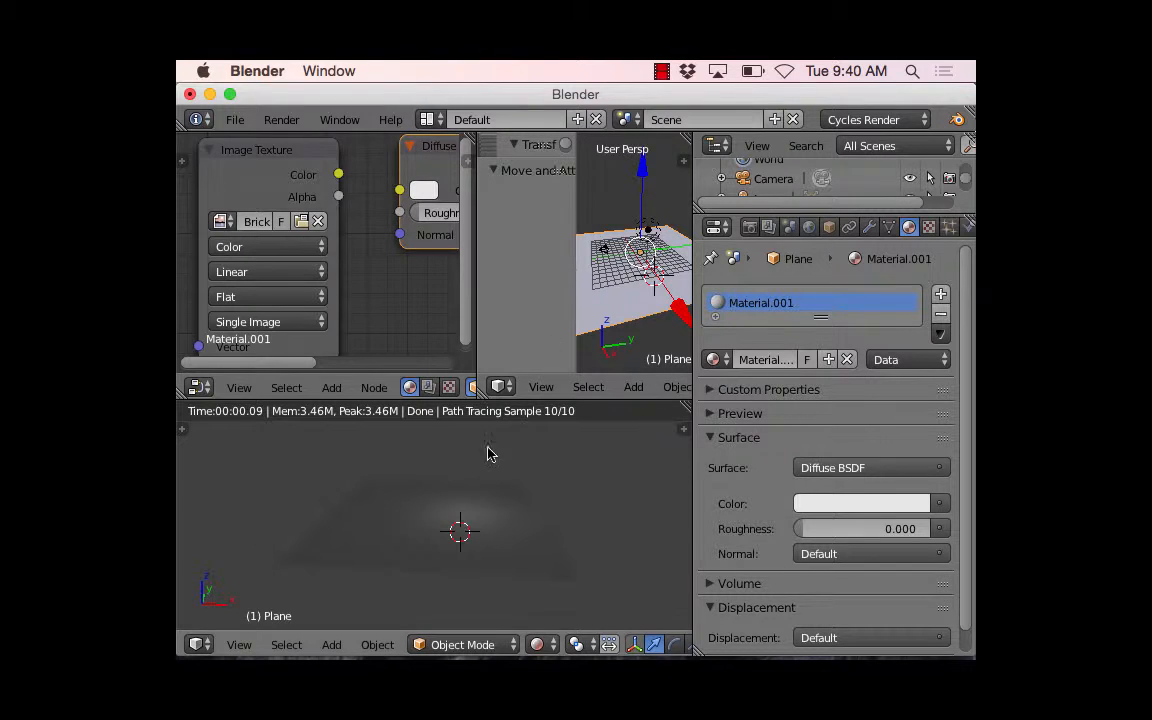
{"action": "scroll", "coordinate": [432, 517], "scroll_direction": "up", "scroll_amount": 4}
{"action": "scroll", "coordinate": [432, 517], "scroll_direction": "down", "scroll_amount": 3}
{"action": "scroll", "coordinate": [430, 516], "scroll_direction": "down", "scroll_amount": 2}
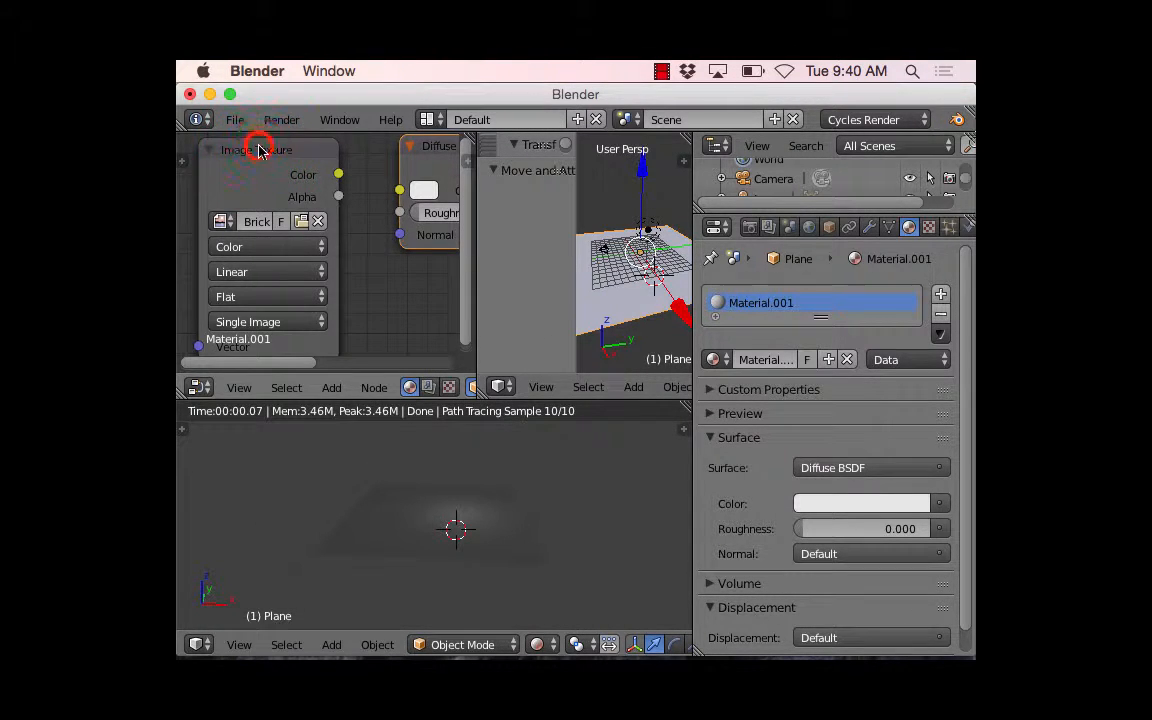
{"action": "left_click_drag", "start_coordinate": [258, 149], "coordinate": [248, 152]}
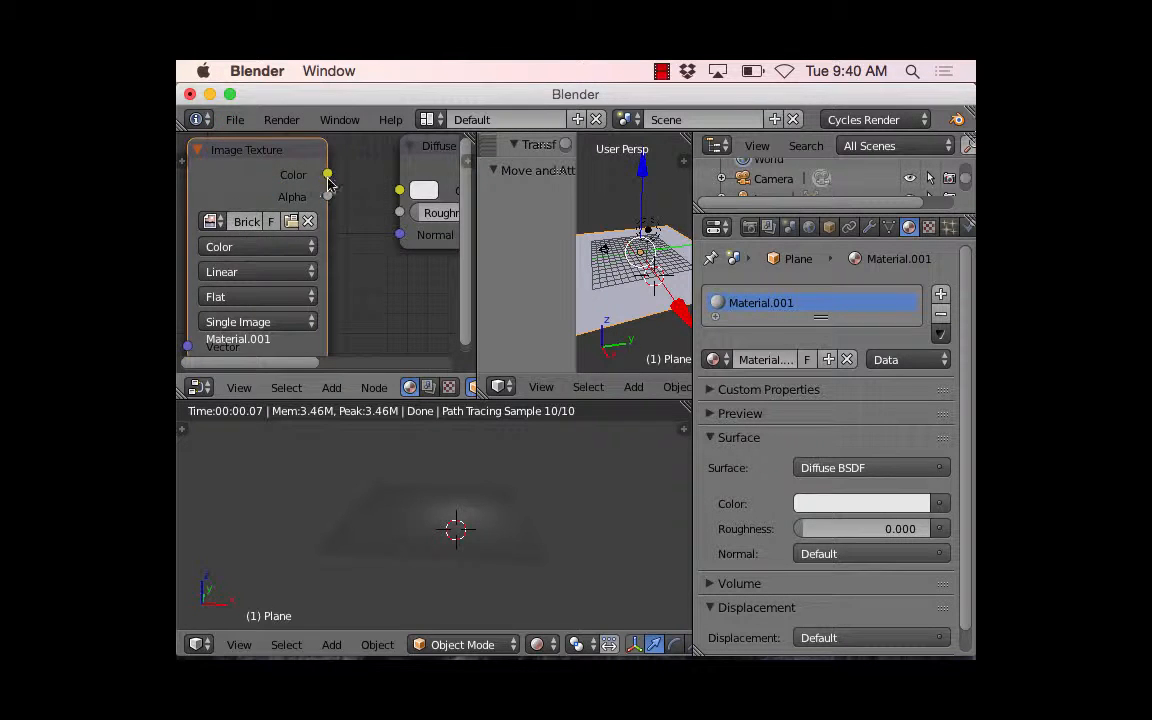
{"action": "scroll", "coordinate": [424, 195], "scroll_direction": "down", "scroll_amount": 5}
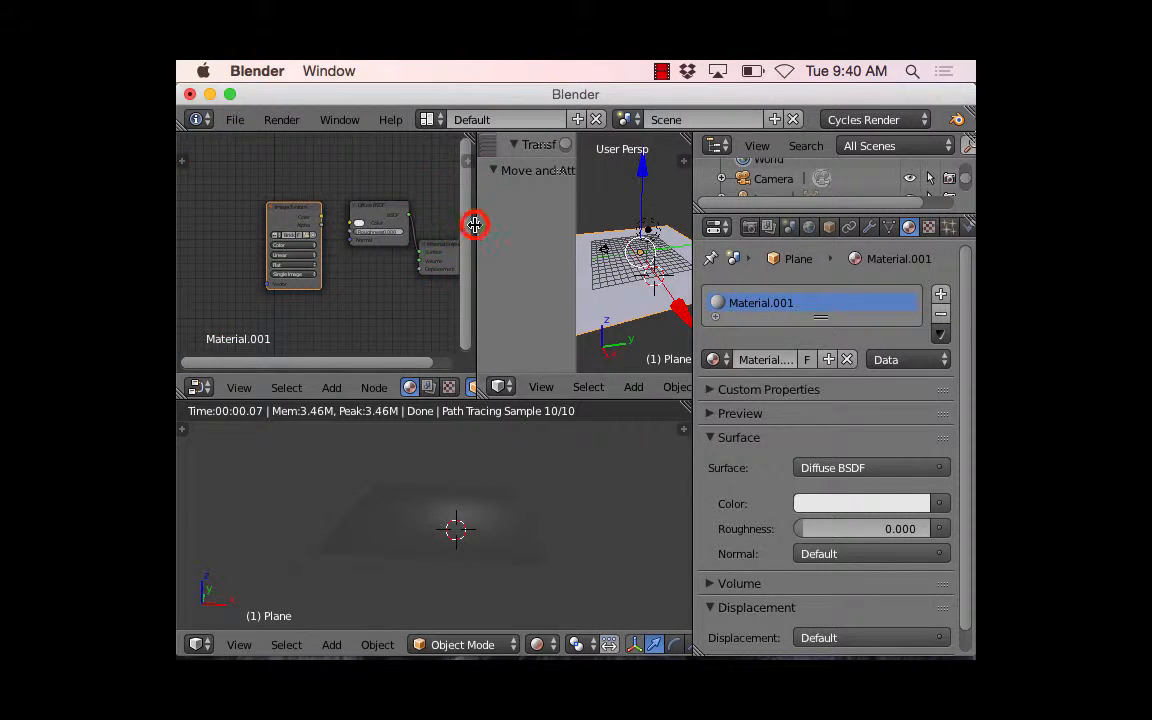
{"action": "left_click_drag", "start_coordinate": [476, 226], "coordinate": [547, 226]}
{"action": "scroll", "coordinate": [462, 241], "scroll_direction": "up", "scroll_amount": 5}
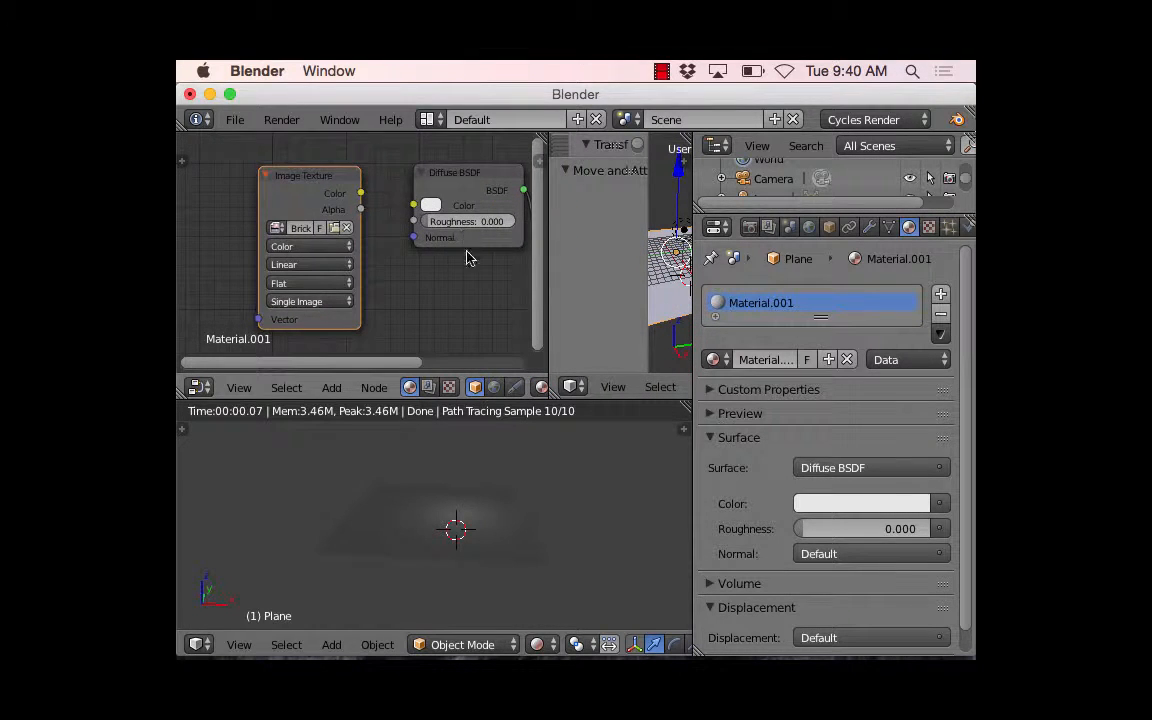
{"action": "middle_click_drag", "start_coordinate": [468, 255], "coordinate": [357, 260]}
{"action": "left_click_drag", "start_coordinate": [355, 165], "coordinate": [330, 207]}
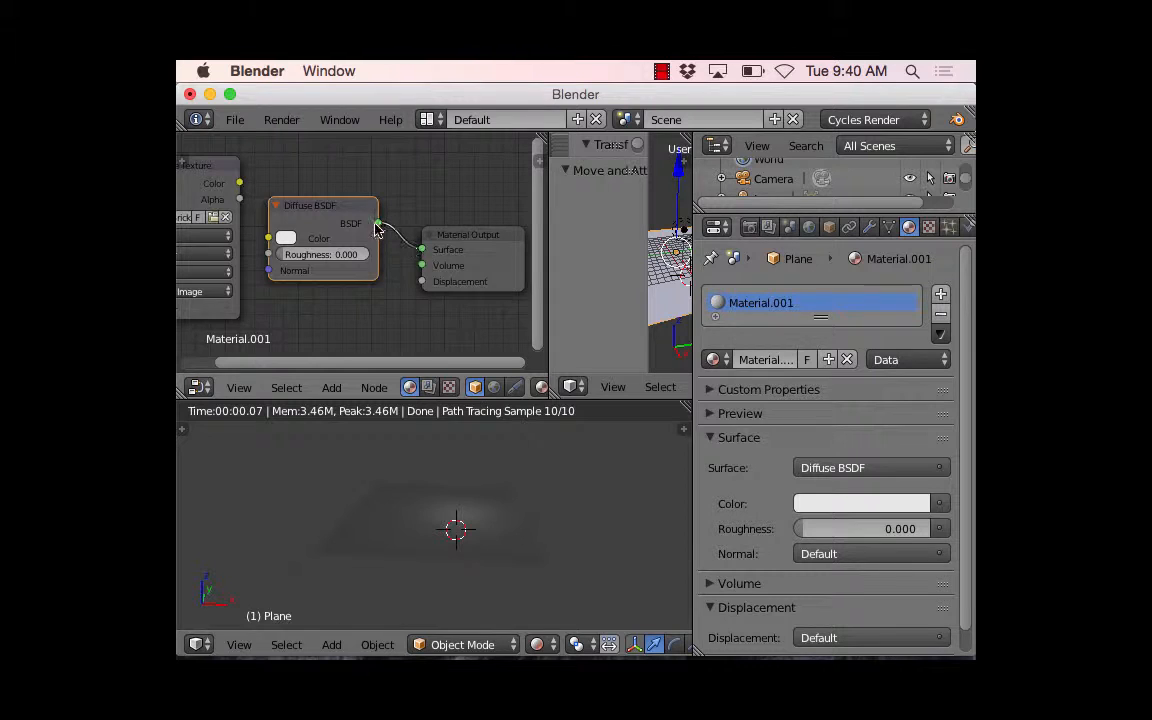
{"action": "left_click", "coordinate": [377, 222]}
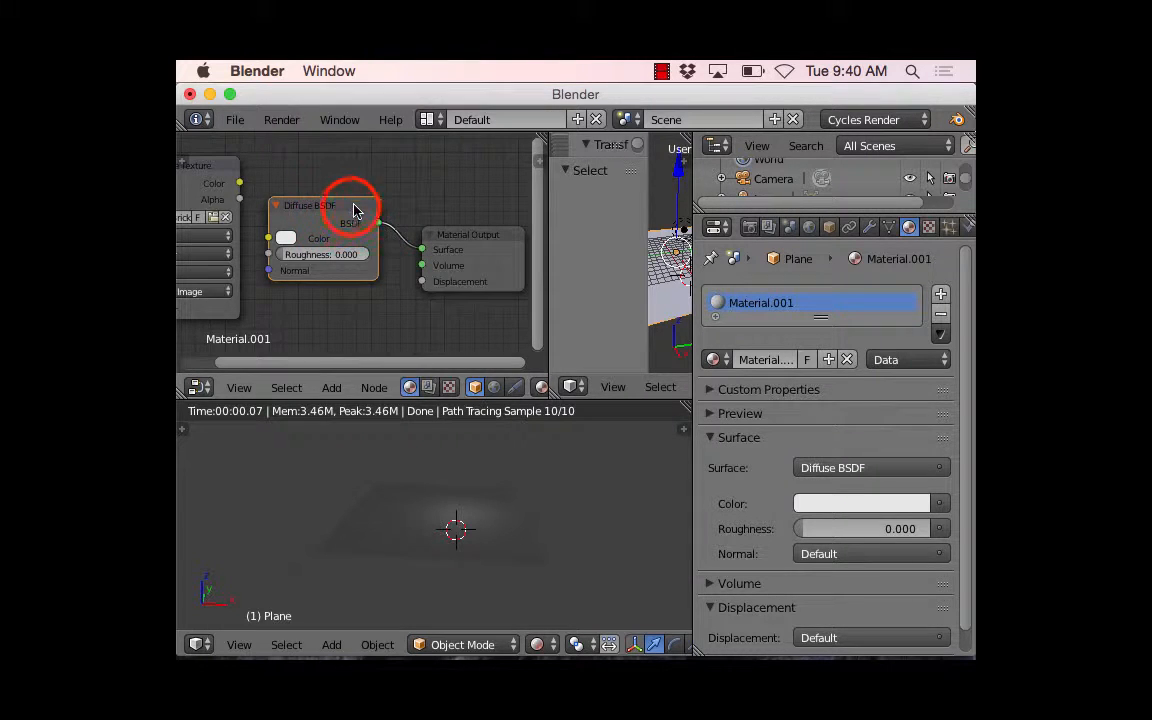
{"action": "left_click_drag", "start_coordinate": [355, 208], "coordinate": [368, 193]}
Step: Try a blue and a green color in the Diffuse BSDF node to compare them in the rendered view
{"action": "left_click", "coordinate": [300, 224]}
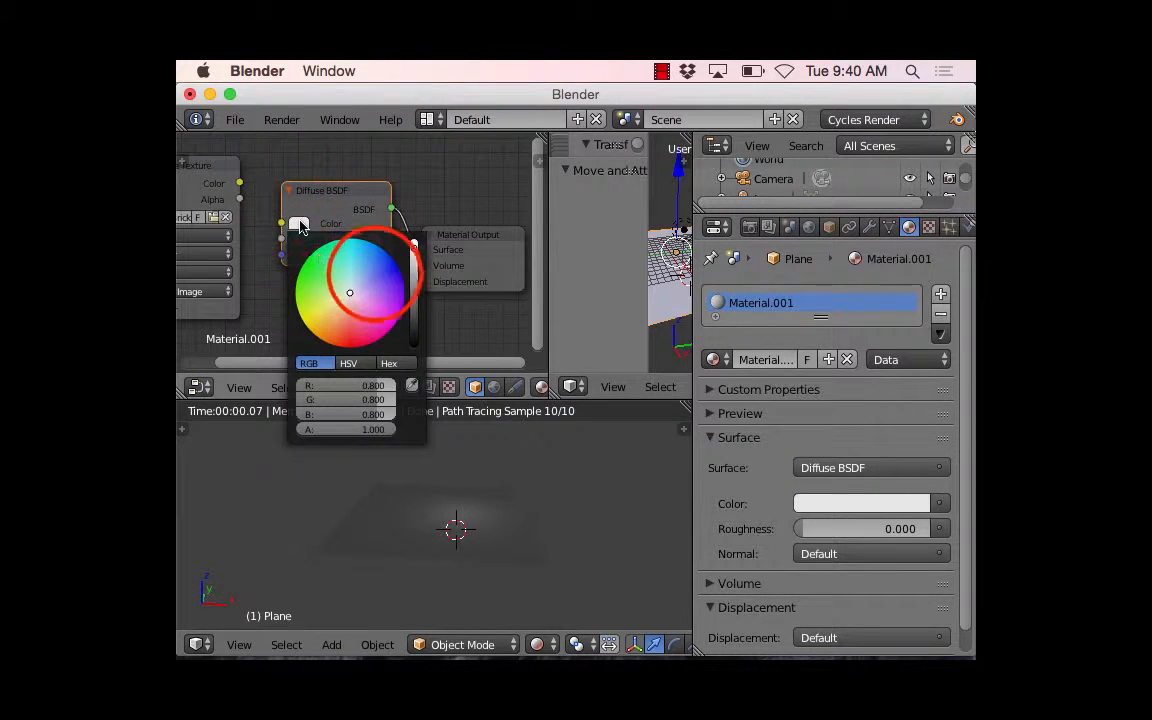
{"action": "left_click", "coordinate": [370, 282]}
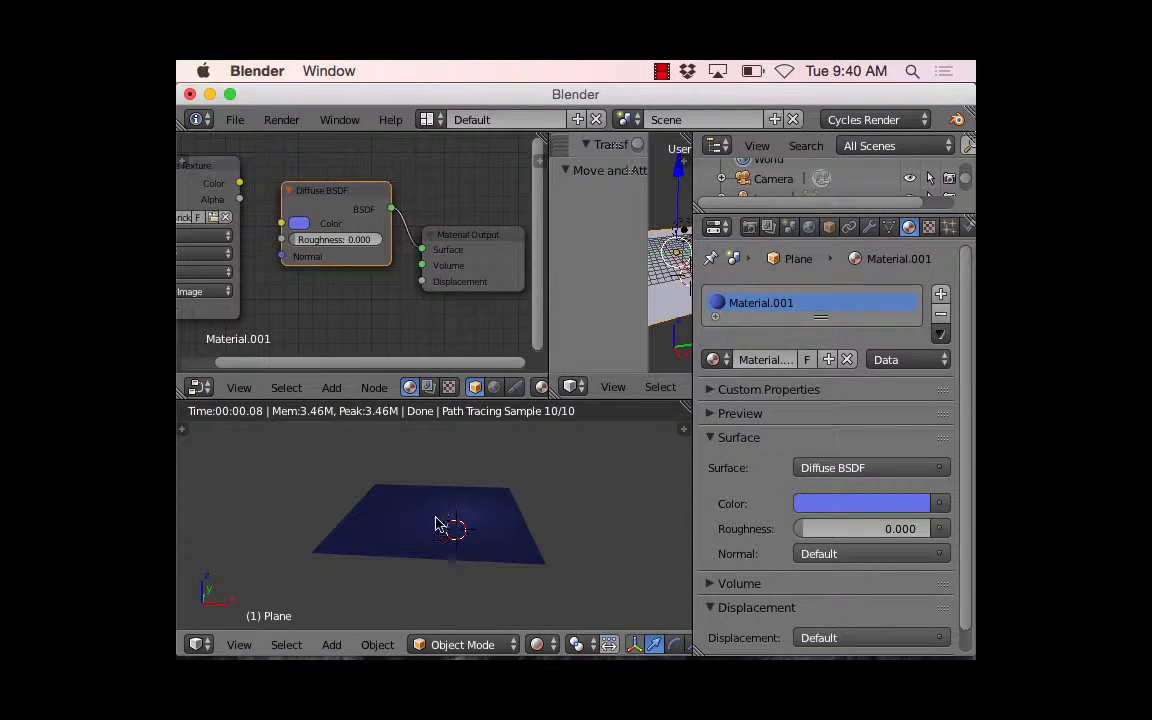
{"action": "left_click", "coordinate": [299, 223]}
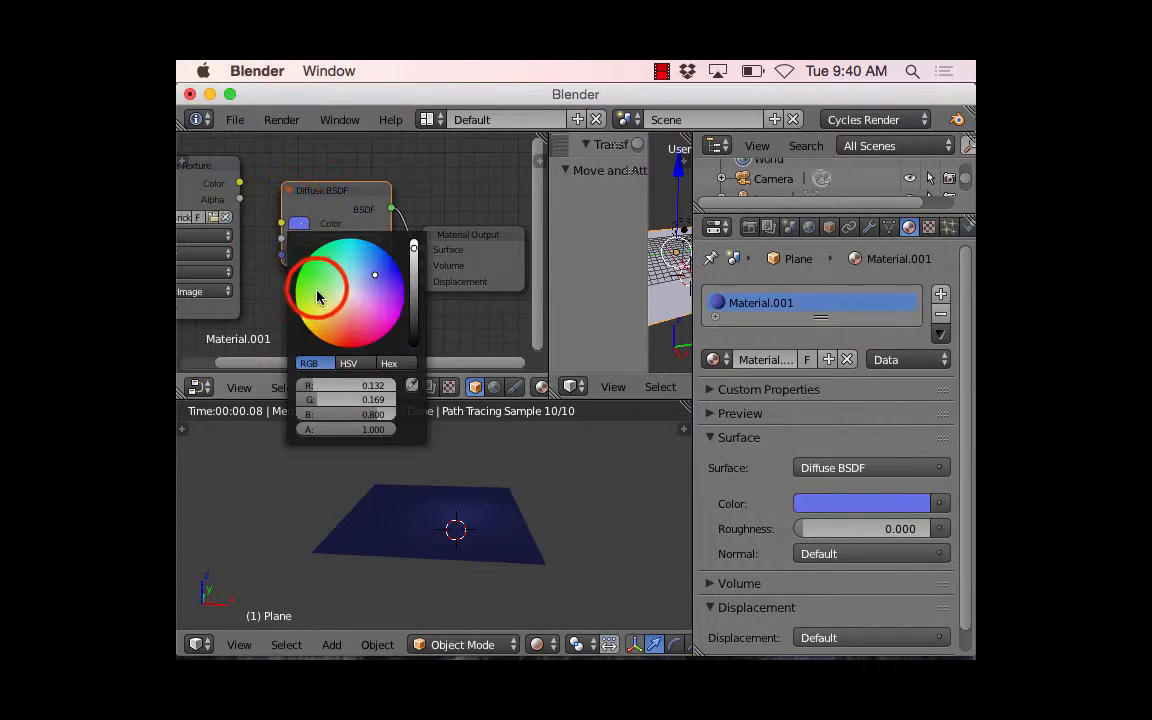
{"action": "left_click", "coordinate": [318, 290]}
{"action": "left_click", "coordinate": [346, 192]}
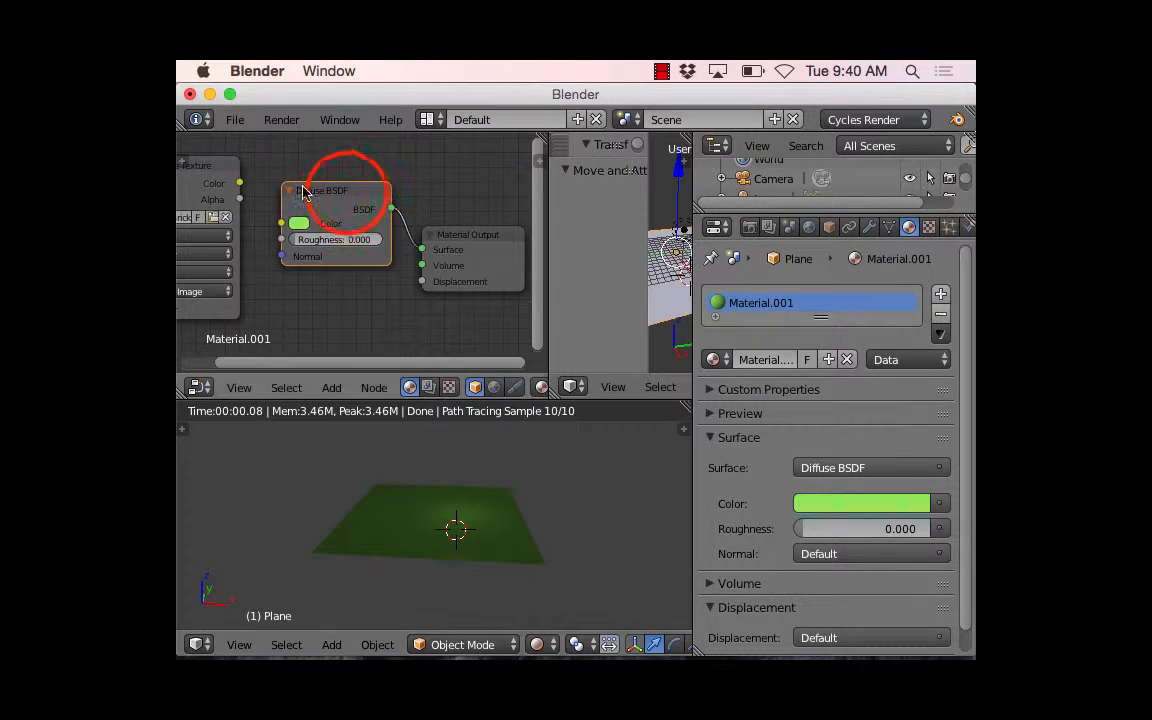
Step: Move the Diffuse BSDF and Image Texture nodes slightly and connect the texture's Color output to the Diffuse BSDF's Color input
{"action": "left_click_drag", "start_coordinate": [346, 193], "coordinate": [352, 185]}
{"action": "left_click_drag", "start_coordinate": [214, 173], "coordinate": [250, 184]}
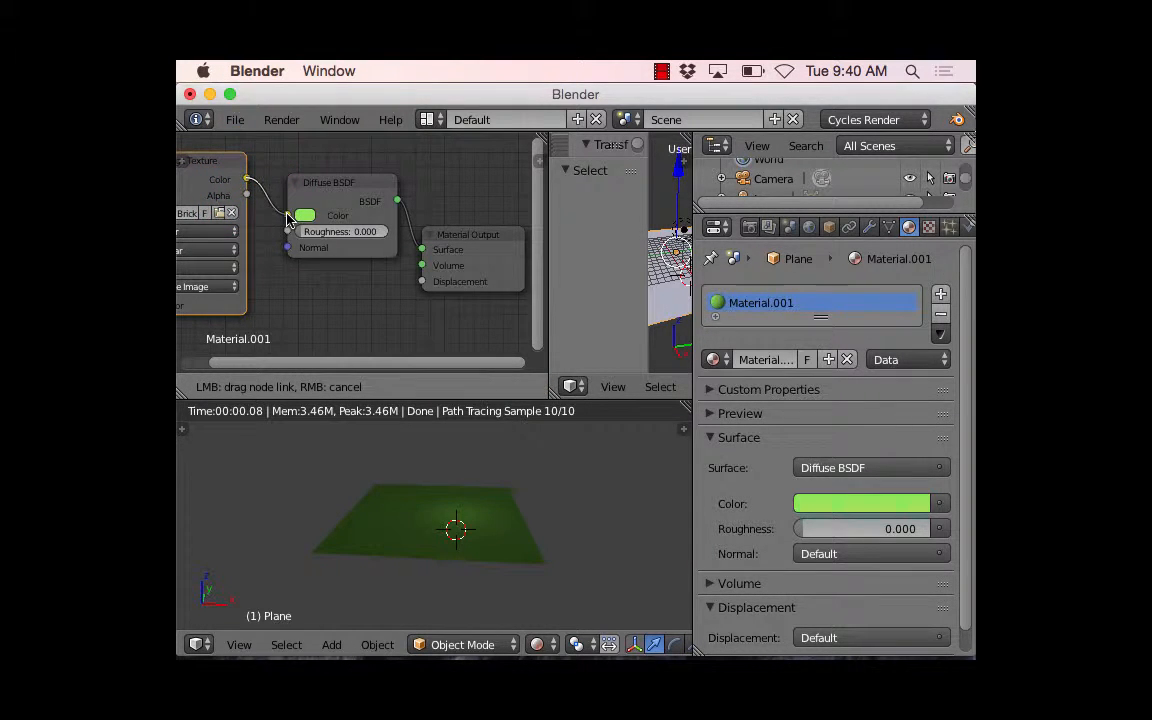
{"action": "left_click_drag", "start_coordinate": [287, 220], "coordinate": [287, 218]}
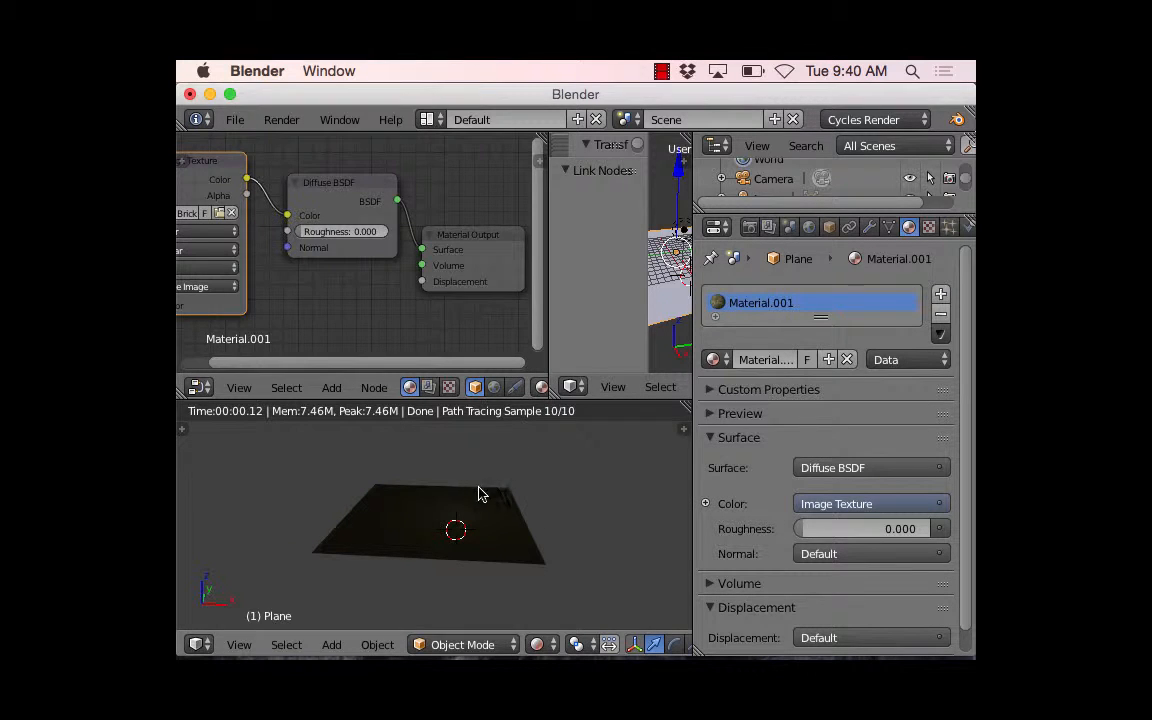
{"action": "scroll", "coordinate": [453, 518], "scroll_direction": "up", "scroll_amount": 1}
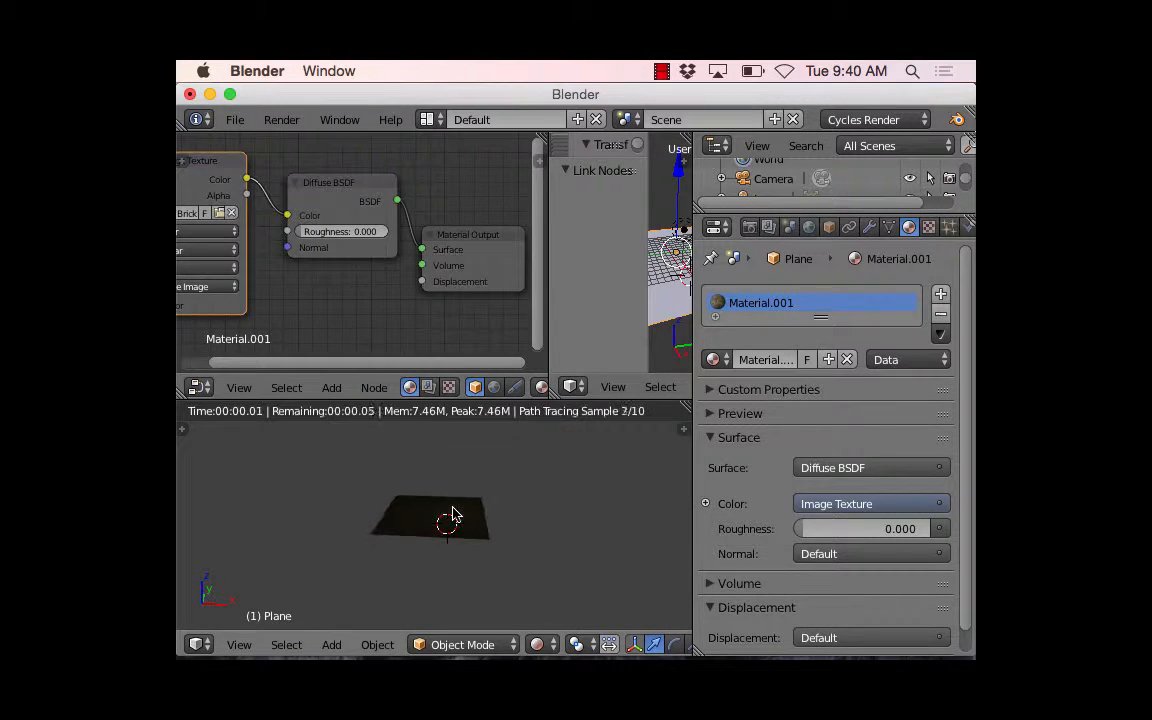
Step: Move the Image Texture node slightly closer to the Diffuse BSDF node
{"action": "scroll", "coordinate": [463, 508], "scroll_direction": "up", "scroll_amount": 3}
{"action": "scroll", "coordinate": [463, 510], "scroll_direction": "down", "scroll_amount": 2}
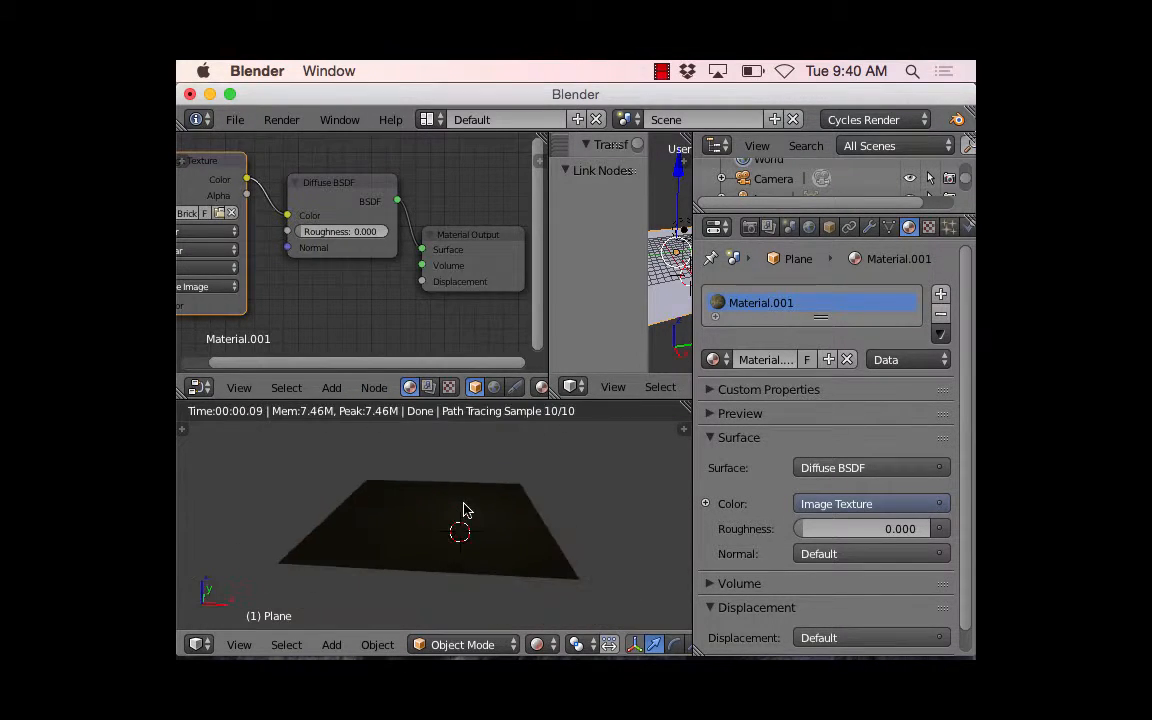
{"action": "left_click", "coordinate": [227, 166]}
{"action": "left_click_drag", "start_coordinate": [233, 168], "coordinate": [247, 170]}
{"action": "left_click_drag", "start_coordinate": [376, 364], "coordinate": [333, 305]}
{"action": "scroll", "coordinate": [334, 293], "scroll_direction": "down", "scroll_amount": 3}
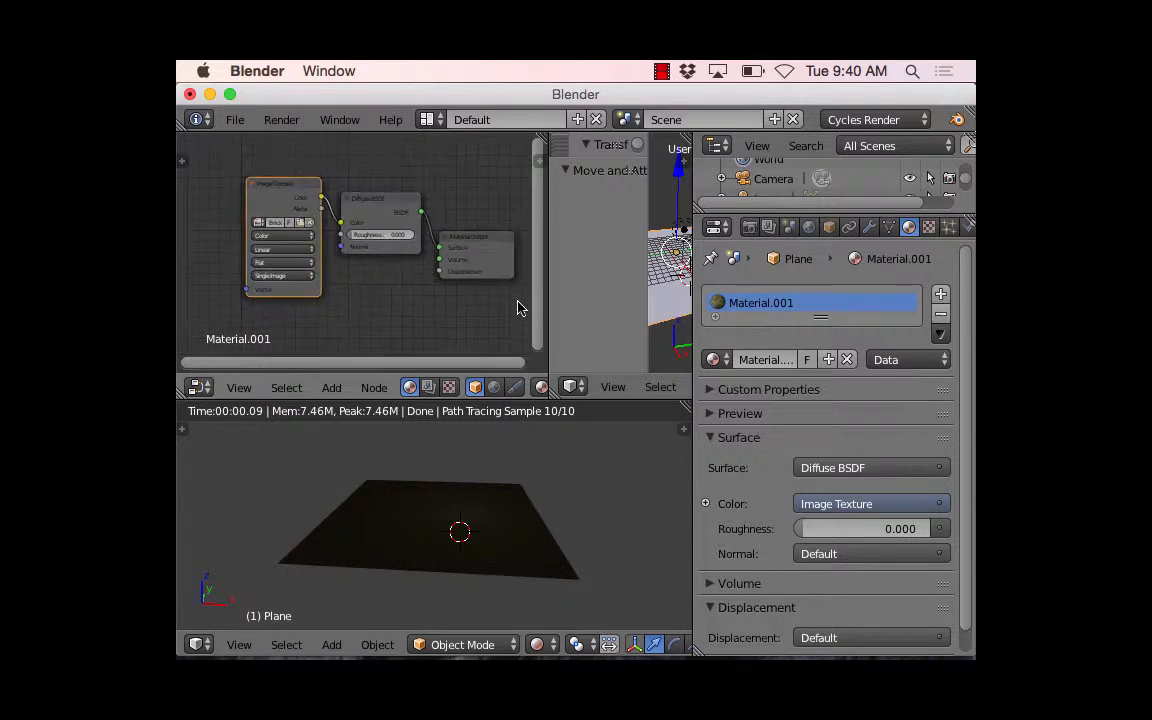
Step: Select the lamp, enable nodes for it and set its Emission strength to 1000
{"action": "left_click", "coordinate": [687, 236]}
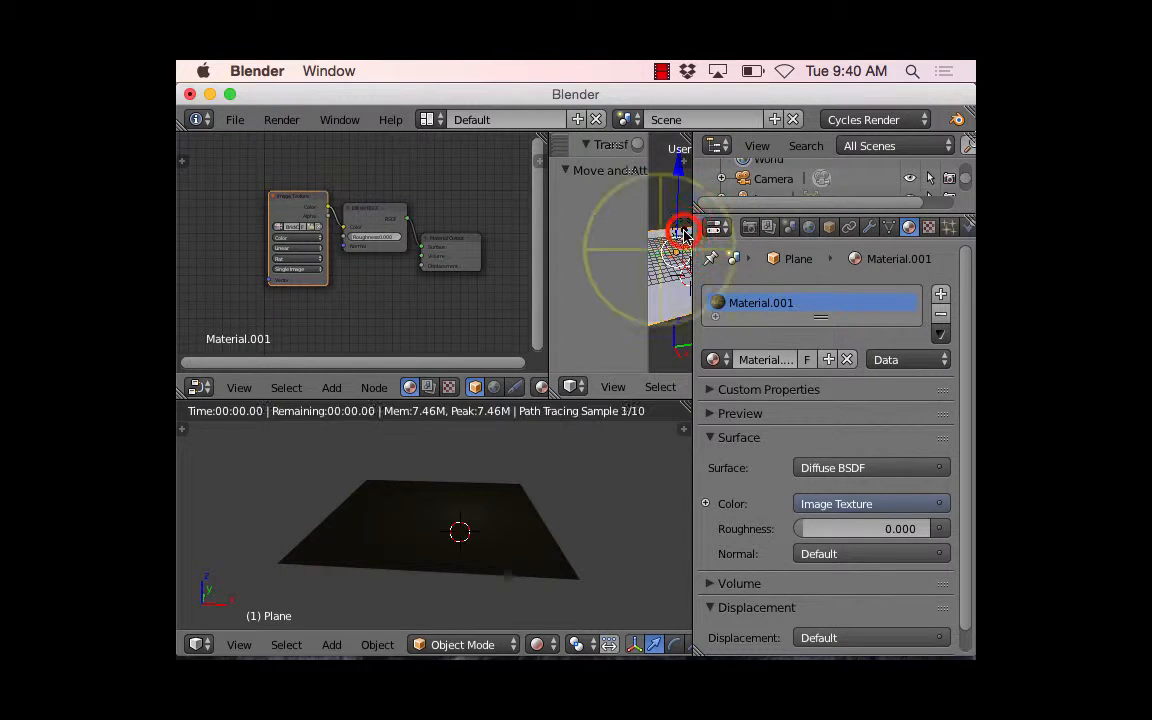
{"action": "right_click", "coordinate": [685, 232]}
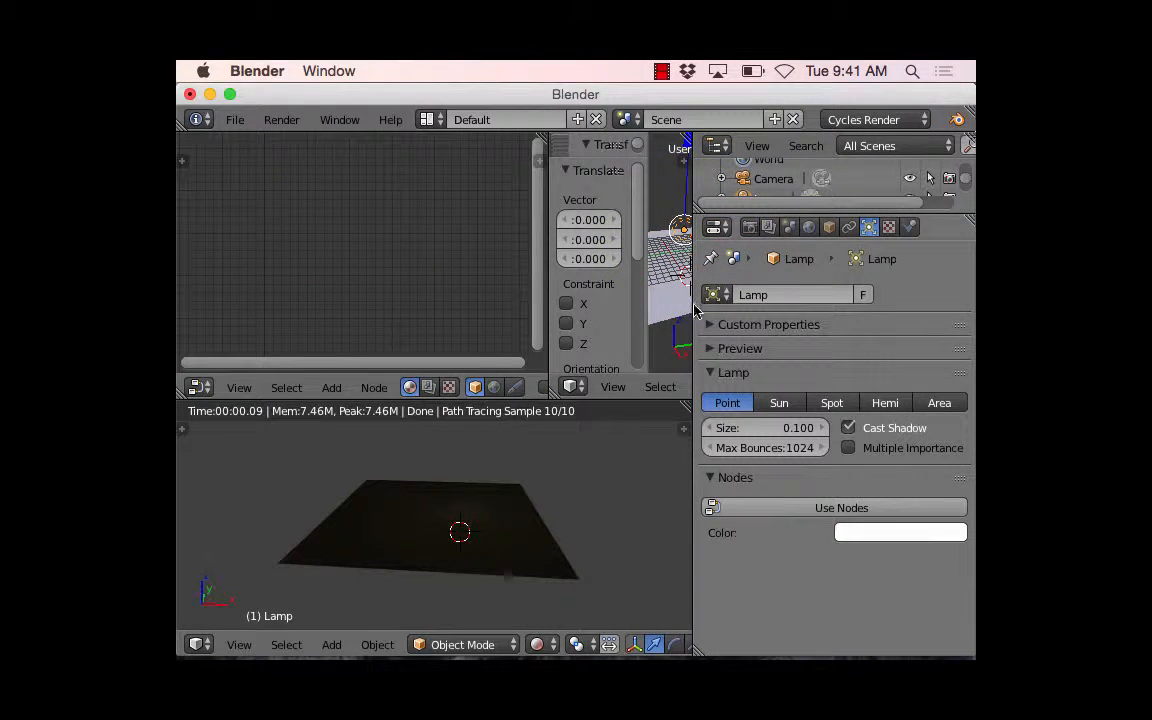
{"action": "left_click", "coordinate": [841, 507]}
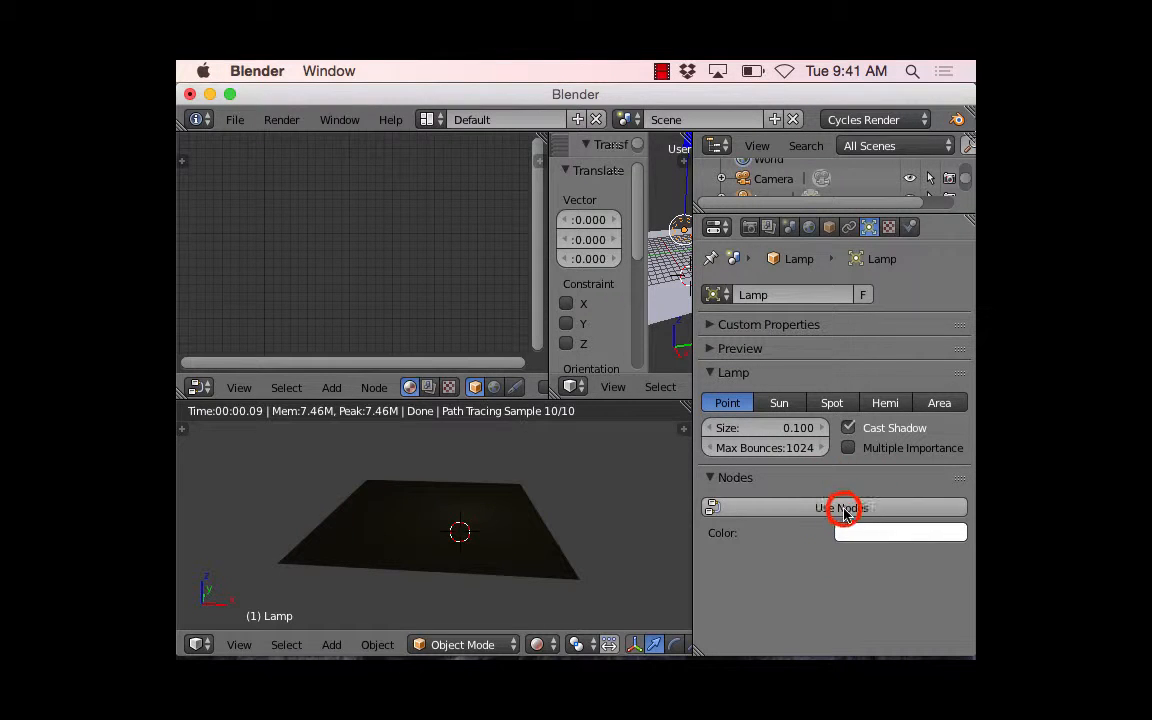
{"action": "left_click", "coordinate": [885, 569]}
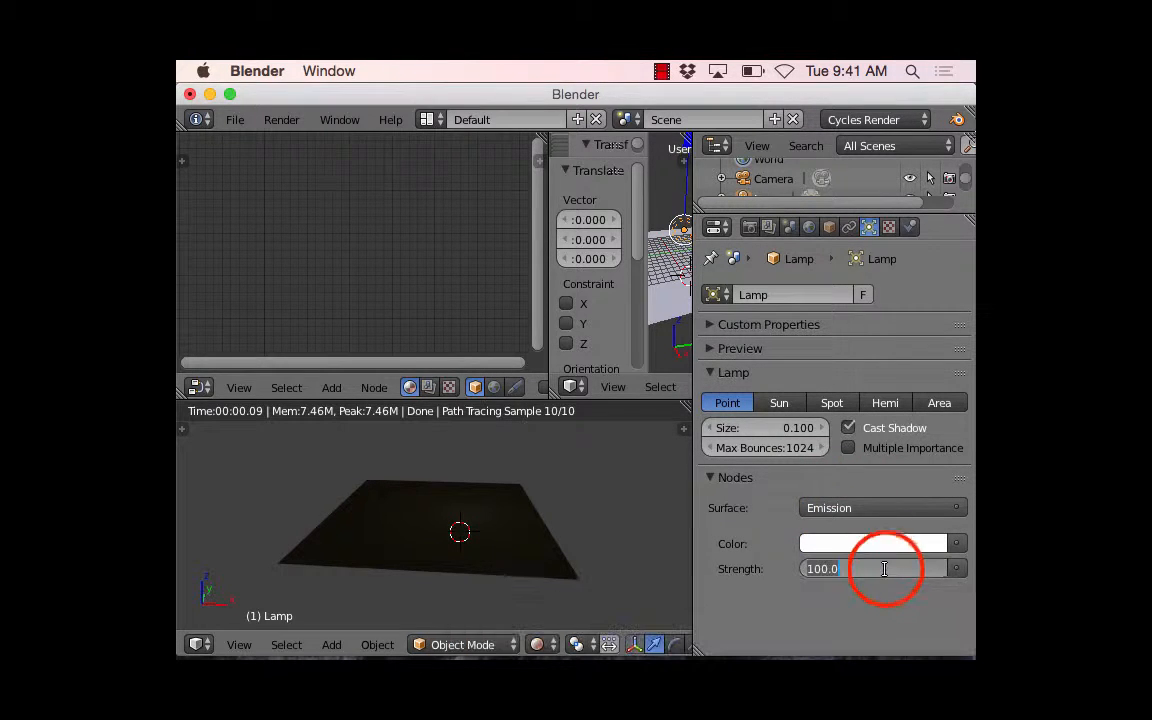
{"action": "type", "text": "100"}
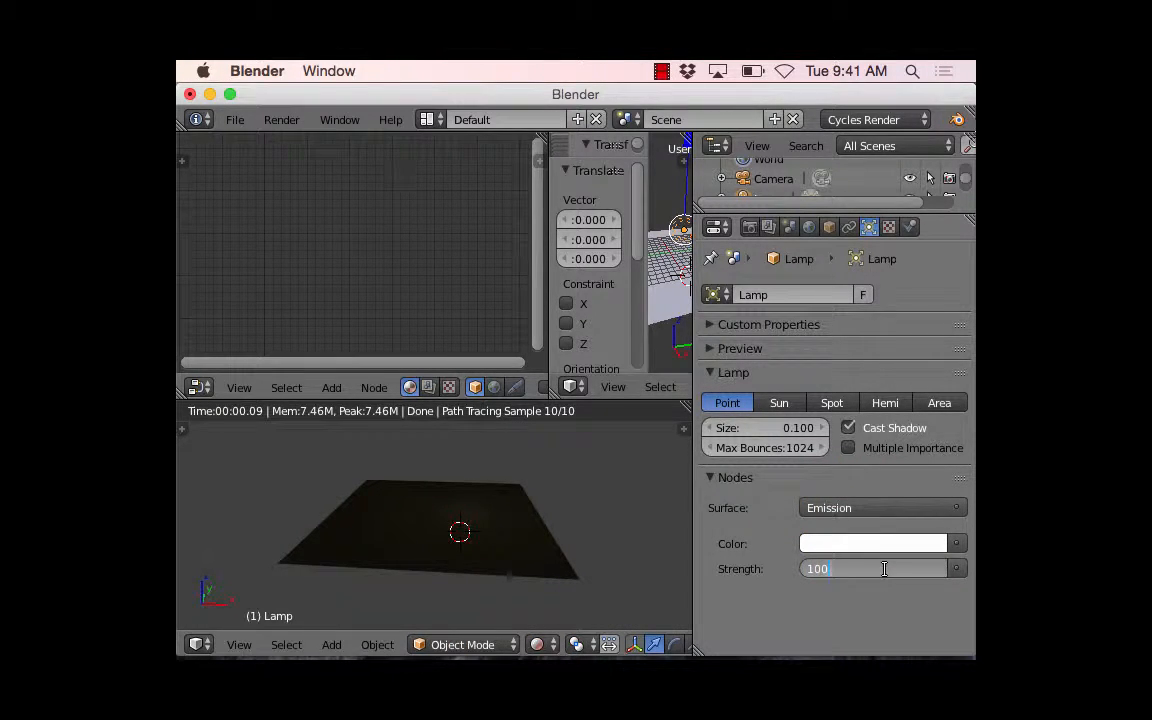
{"action": "type", "text": "0"}
{"action": "key", "text": "Return"}
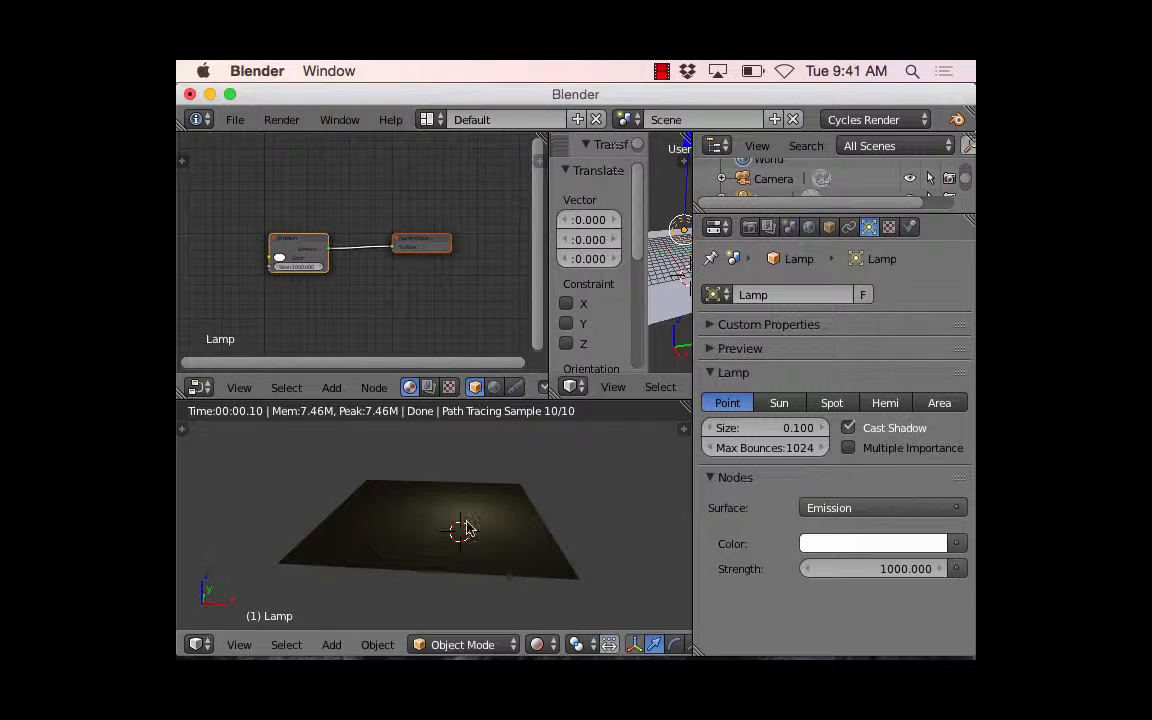
{"action": "scroll", "coordinate": [447, 532], "scroll_direction": "up", "scroll_amount": 1}
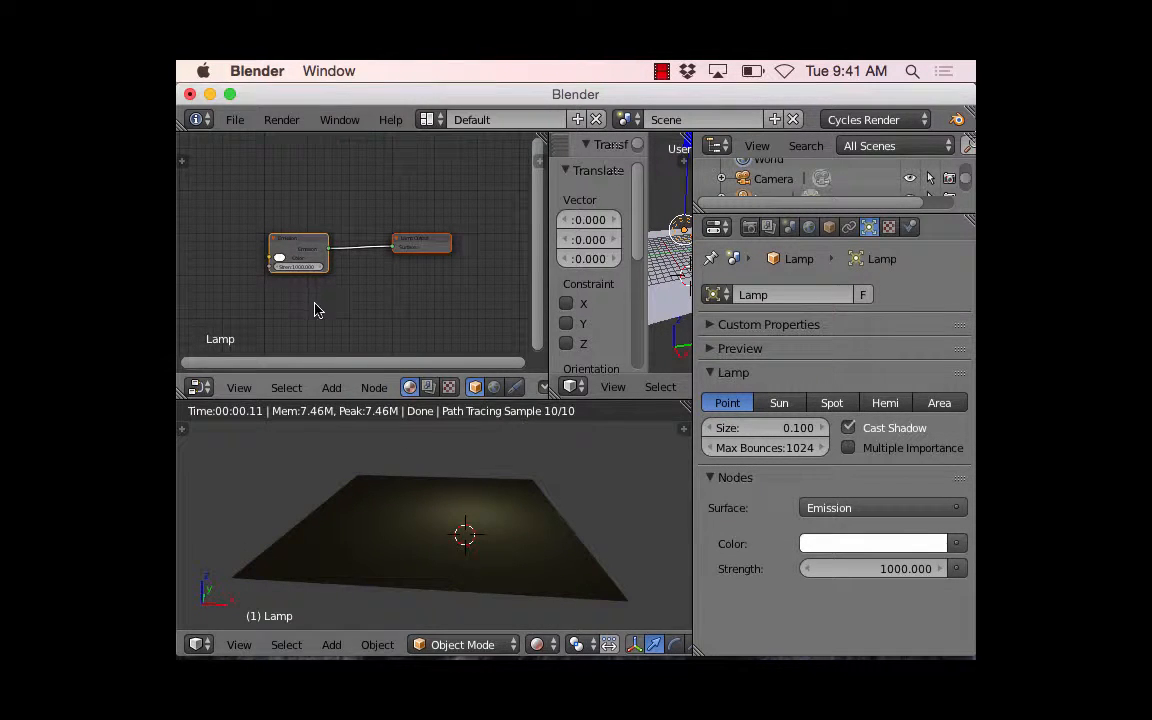
Step: Select the plane again and move its Image Texture node farther away from the Diffuse BSDF node
{"action": "right_click", "coordinate": [663, 291]}
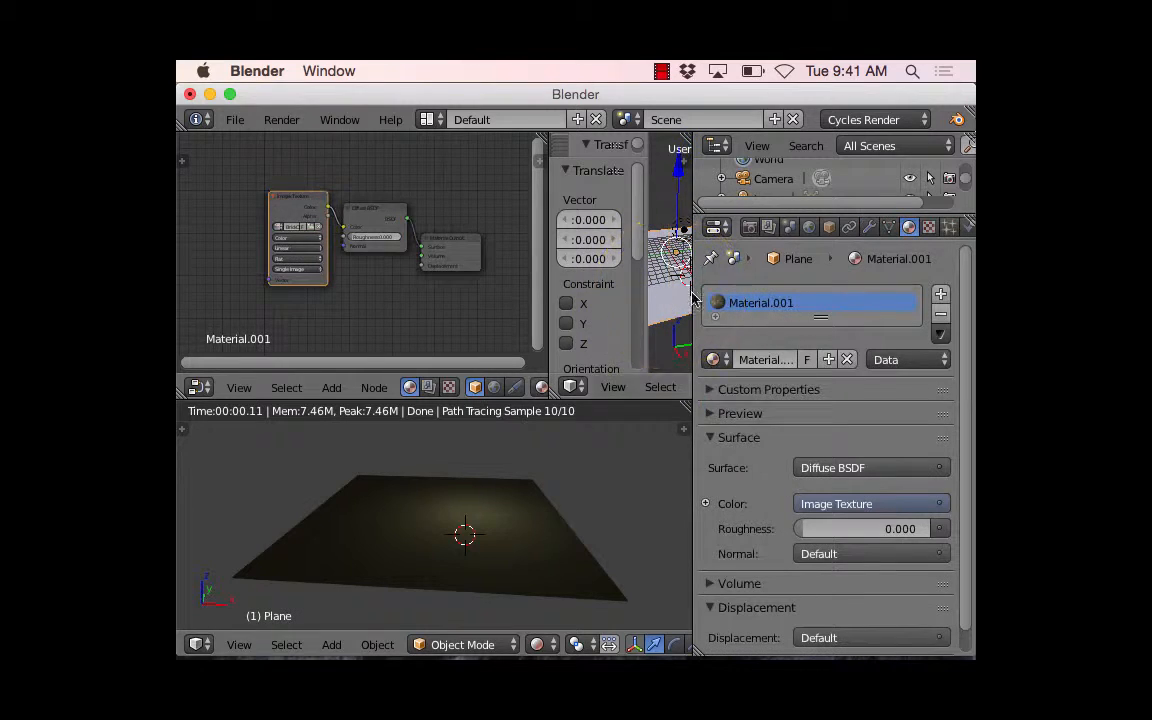
{"action": "right_click", "coordinate": [389, 497]}
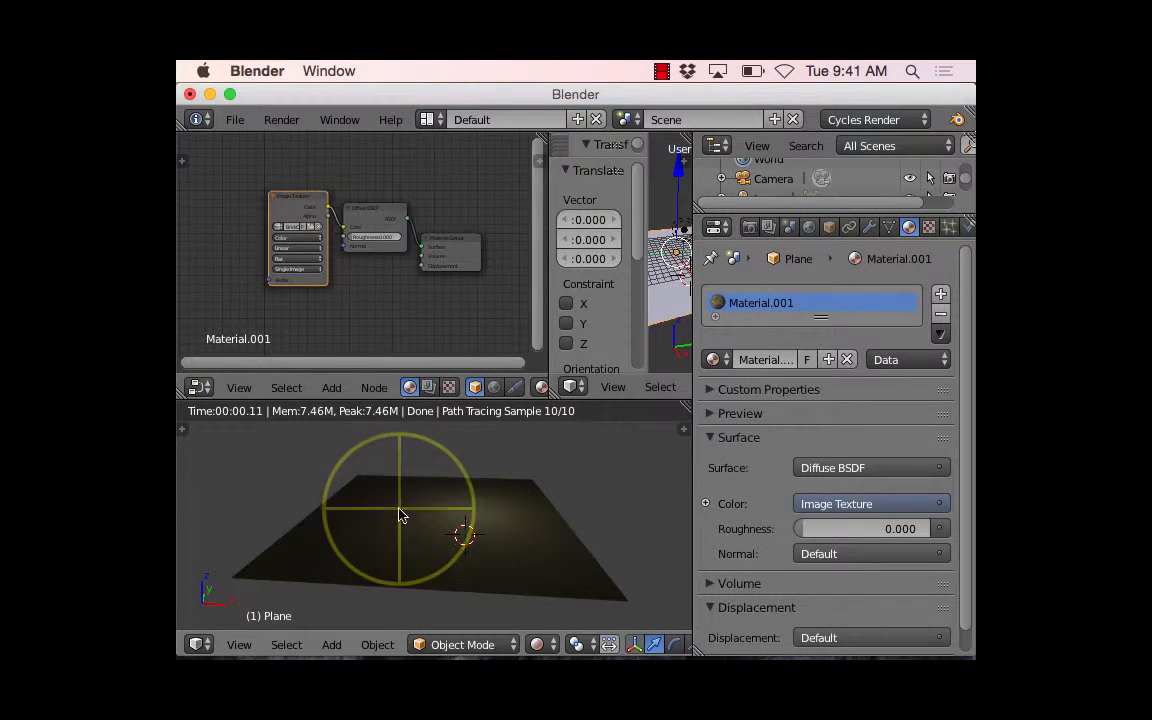
{"action": "left_click", "coordinate": [302, 197]}
{"action": "left_click_drag", "start_coordinate": [296, 204], "coordinate": [267, 204]}
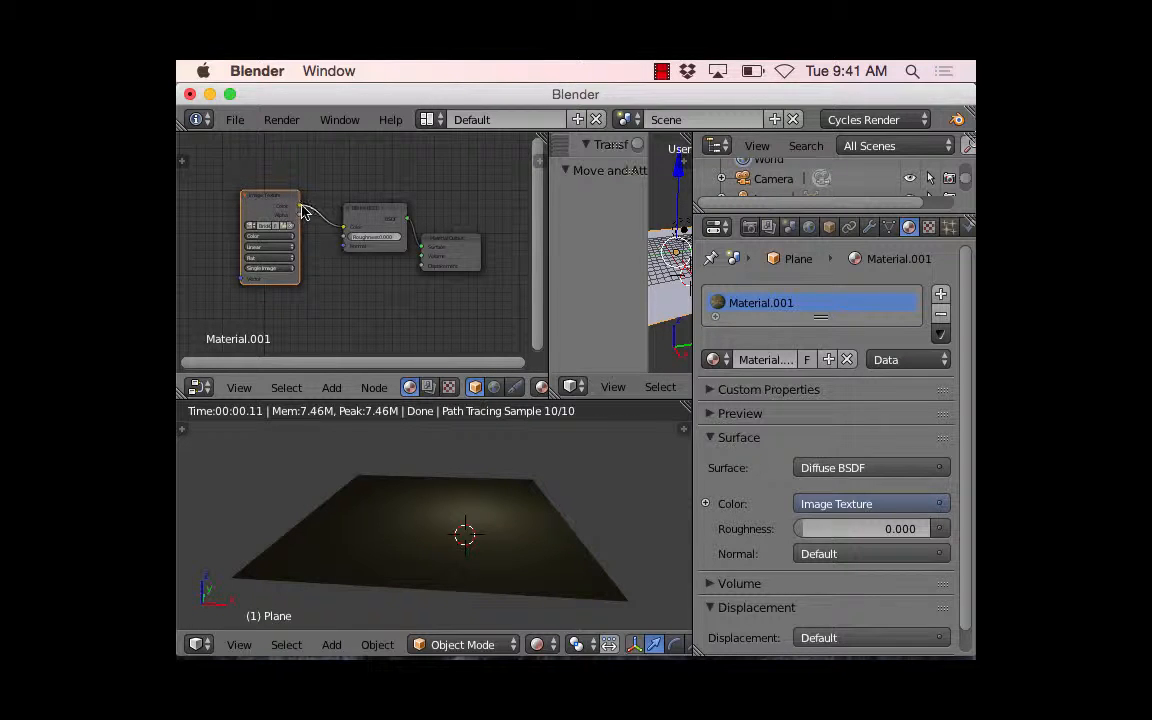
{"action": "left_click", "coordinate": [661, 71]}
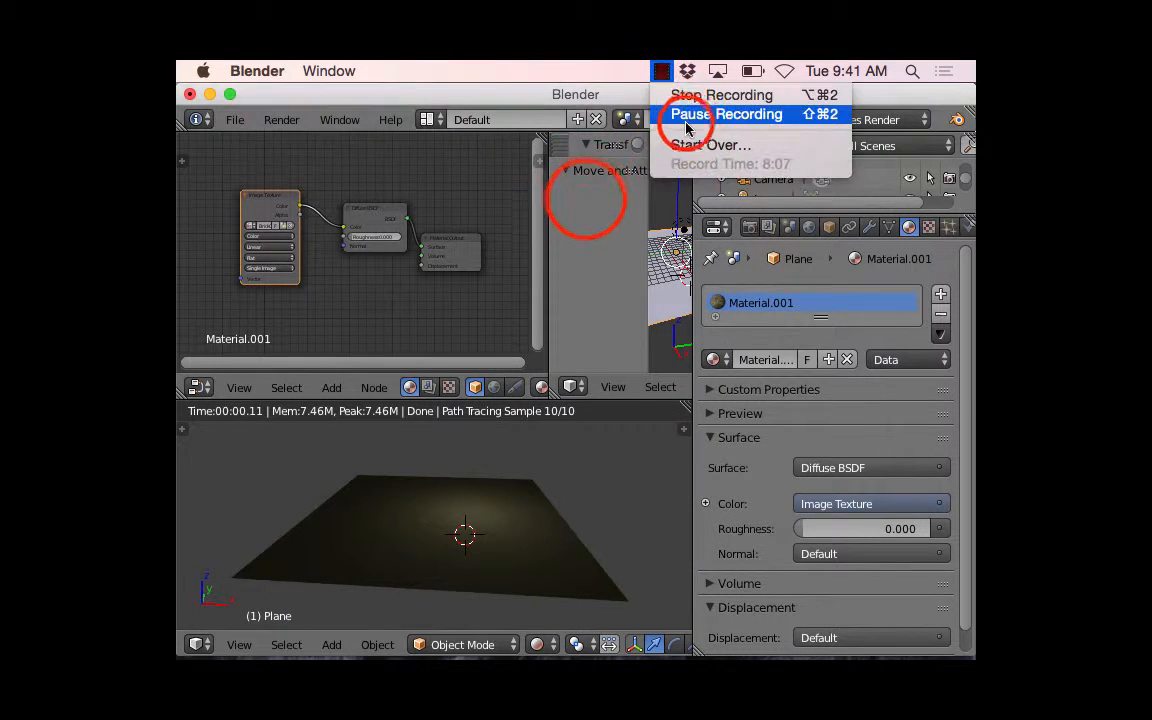
{"action": "left_click", "coordinate": [680, 116]}
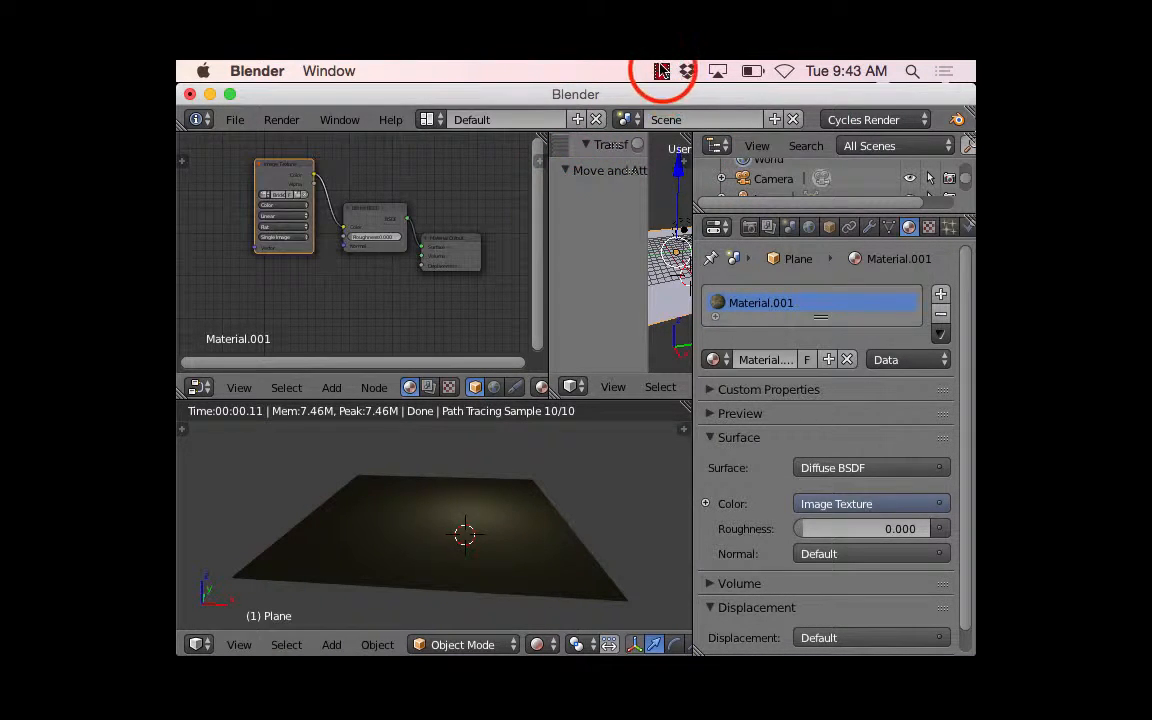
{"action": "left_click", "coordinate": [661, 71]}
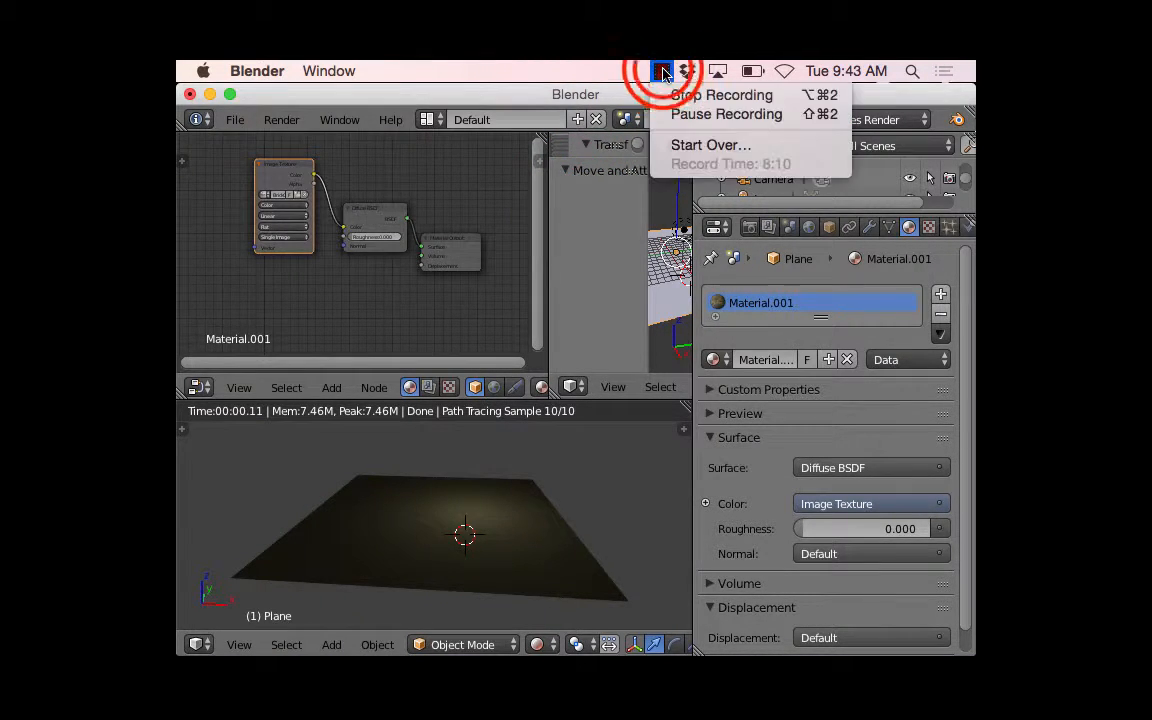
{"action": "left_click", "coordinate": [663, 72]}
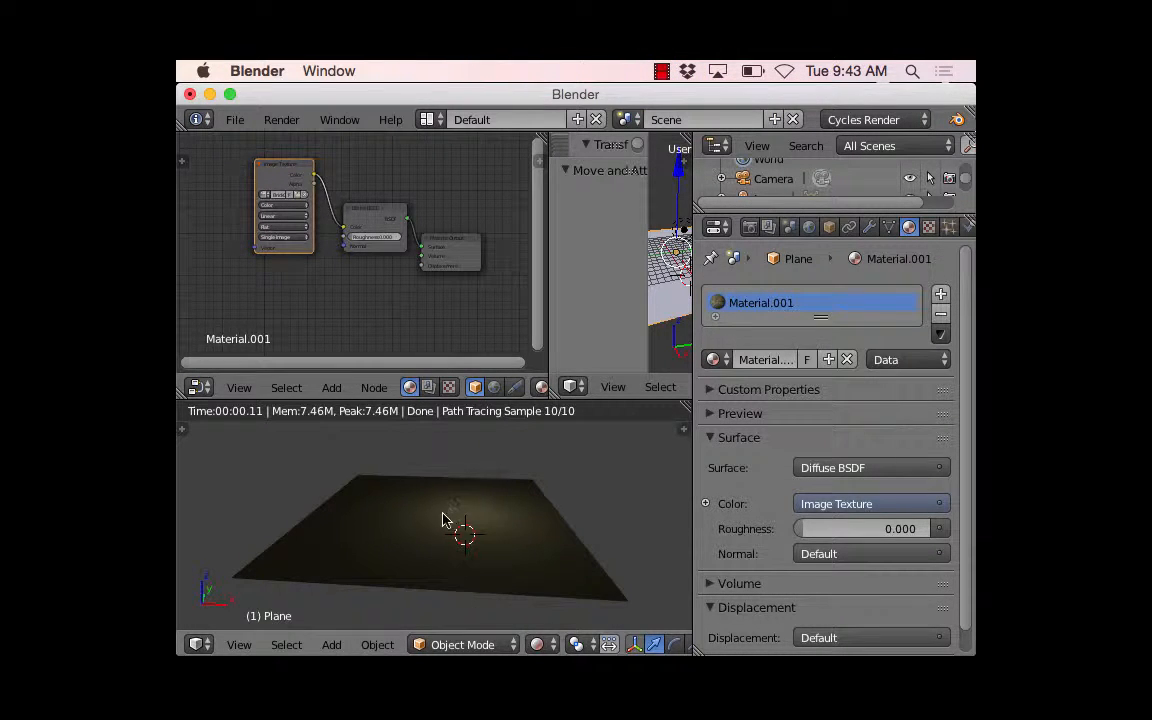
Step: Widen the node editor slightly and add a Texture Coordinate node beside the Image Texture node, on its input side
{"action": "left_click_drag", "start_coordinate": [543, 300], "coordinate": [557, 301]}
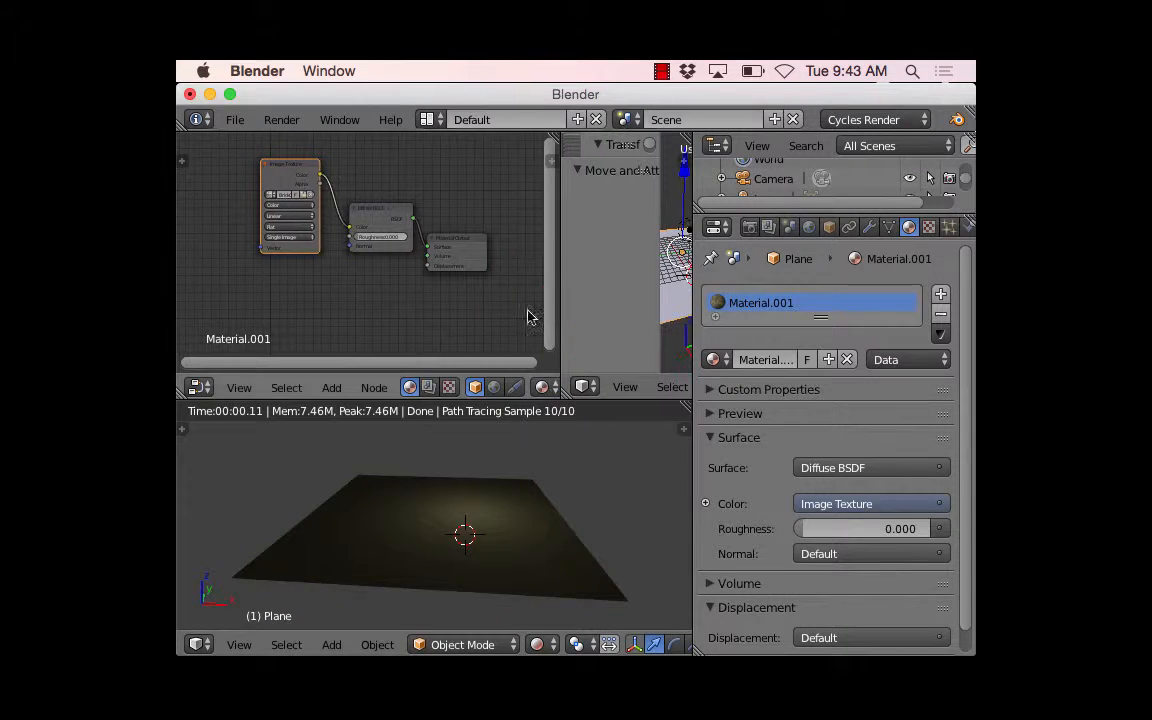
{"action": "left_click", "coordinate": [222, 239]}
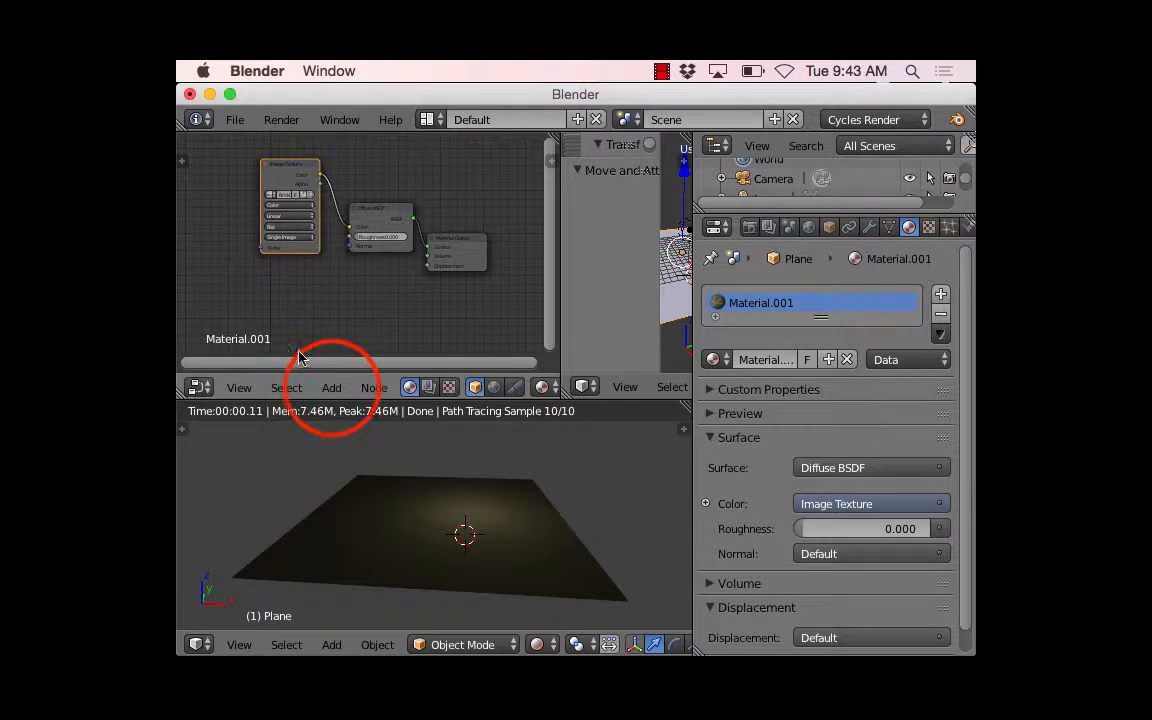
{"action": "left_click", "coordinate": [332, 390]}
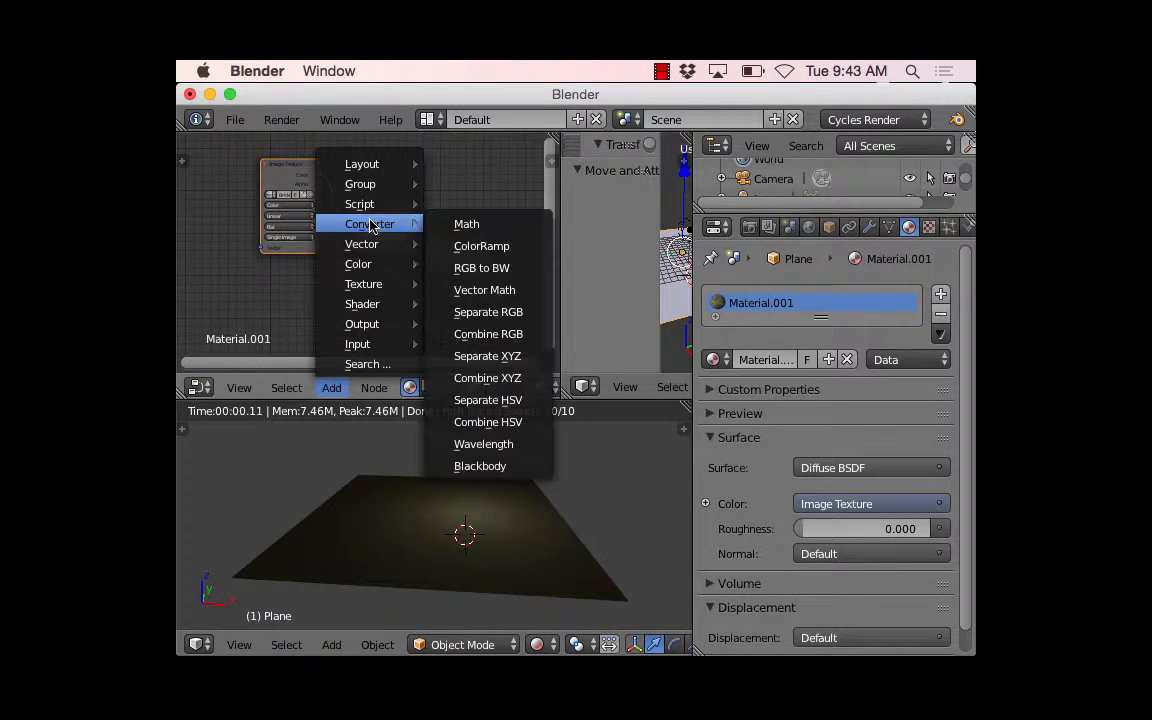
{"action": "mouse_move", "coordinate": [380, 350]}
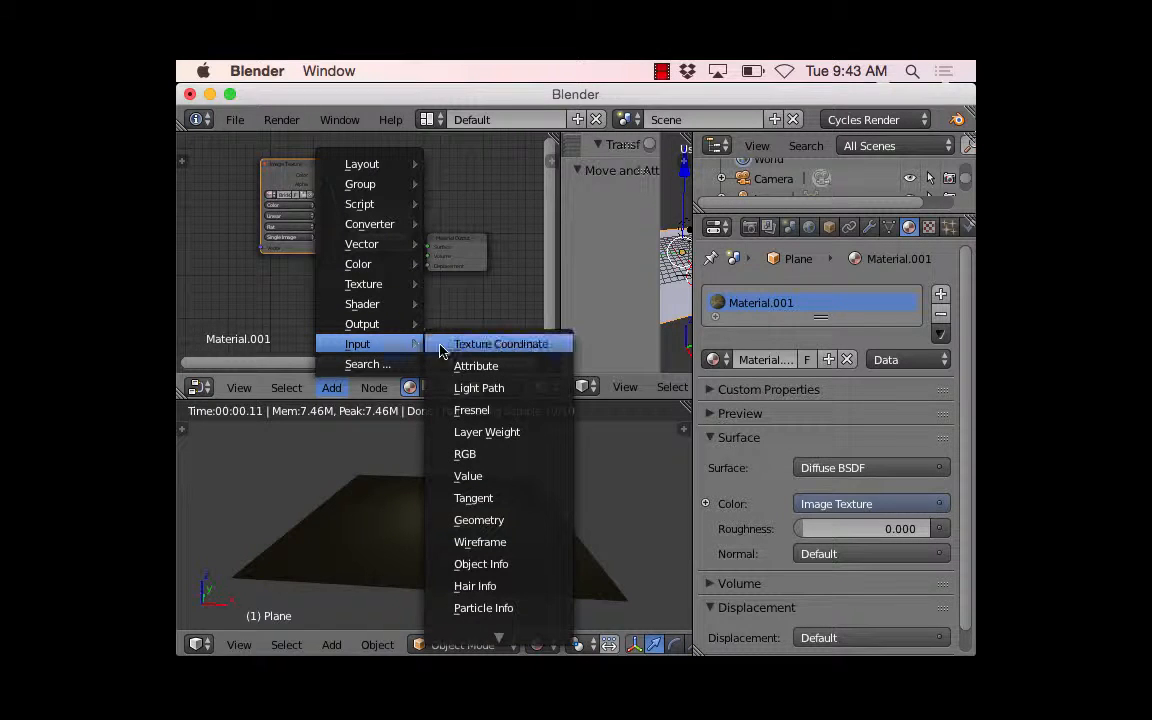
{"action": "left_click", "coordinate": [497, 347]}
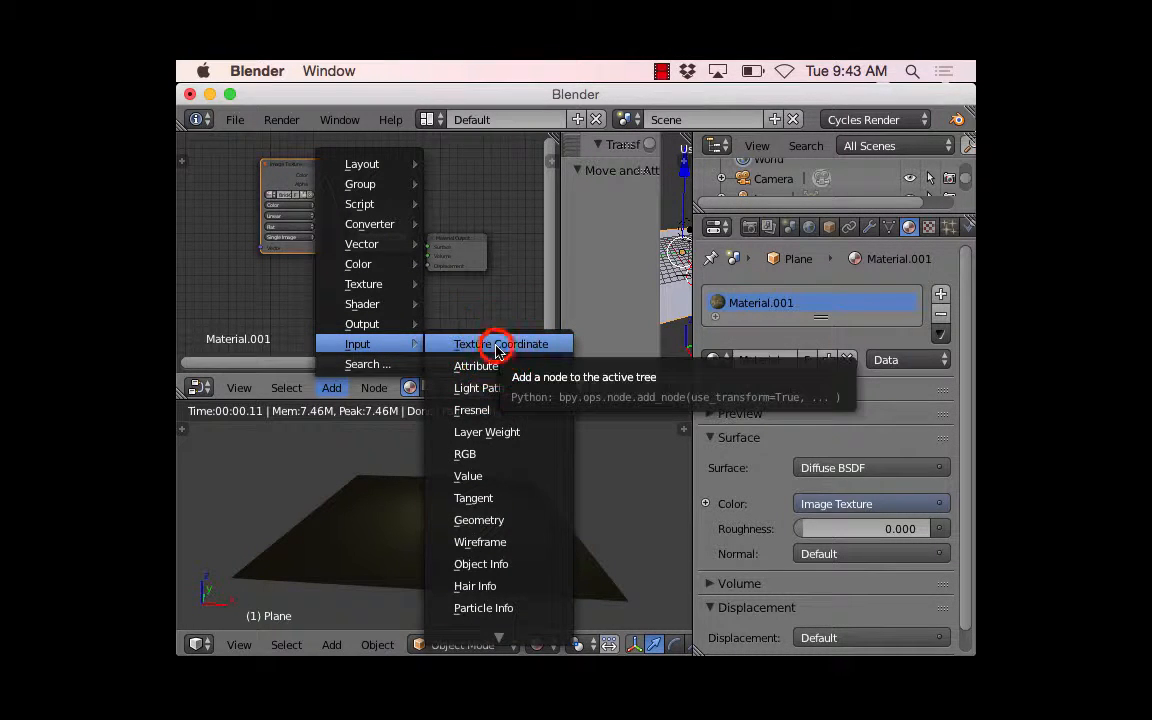
{"action": "left_click", "coordinate": [195, 168]}
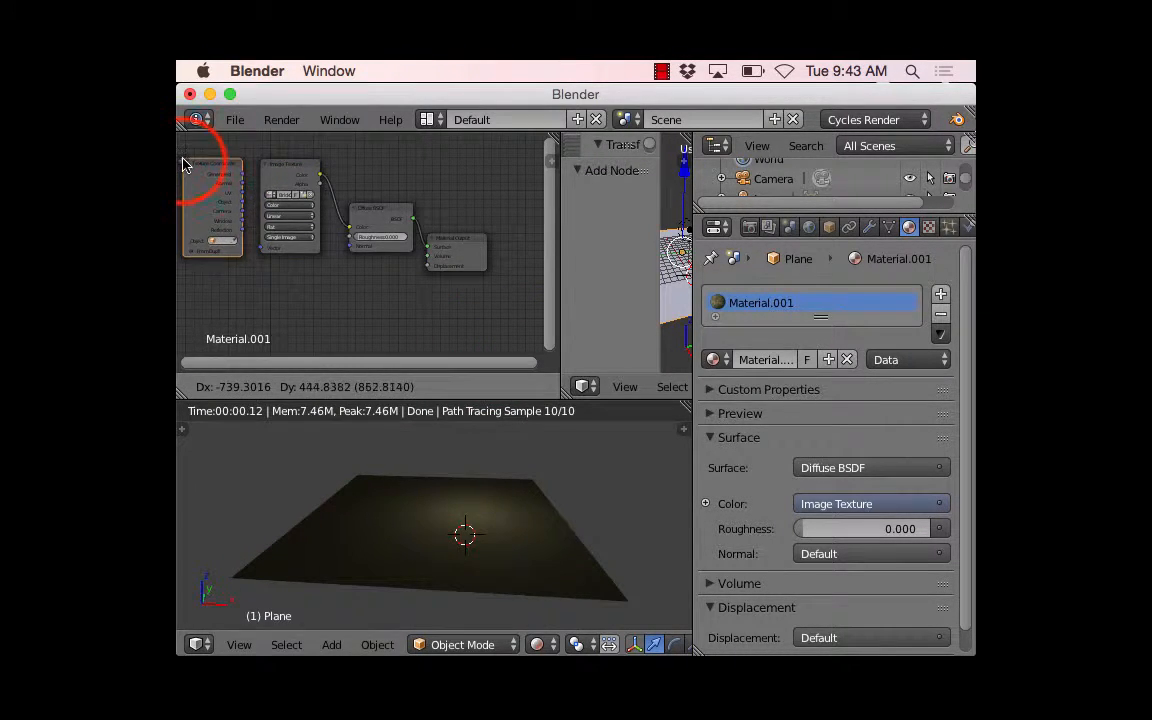
Step: Move the Texture Coordinate node farther from the Image Texture node and connect its Generated output to the texture's Vector input
{"action": "scroll", "coordinate": [209, 205], "scroll_direction": "up", "scroll_amount": 8}
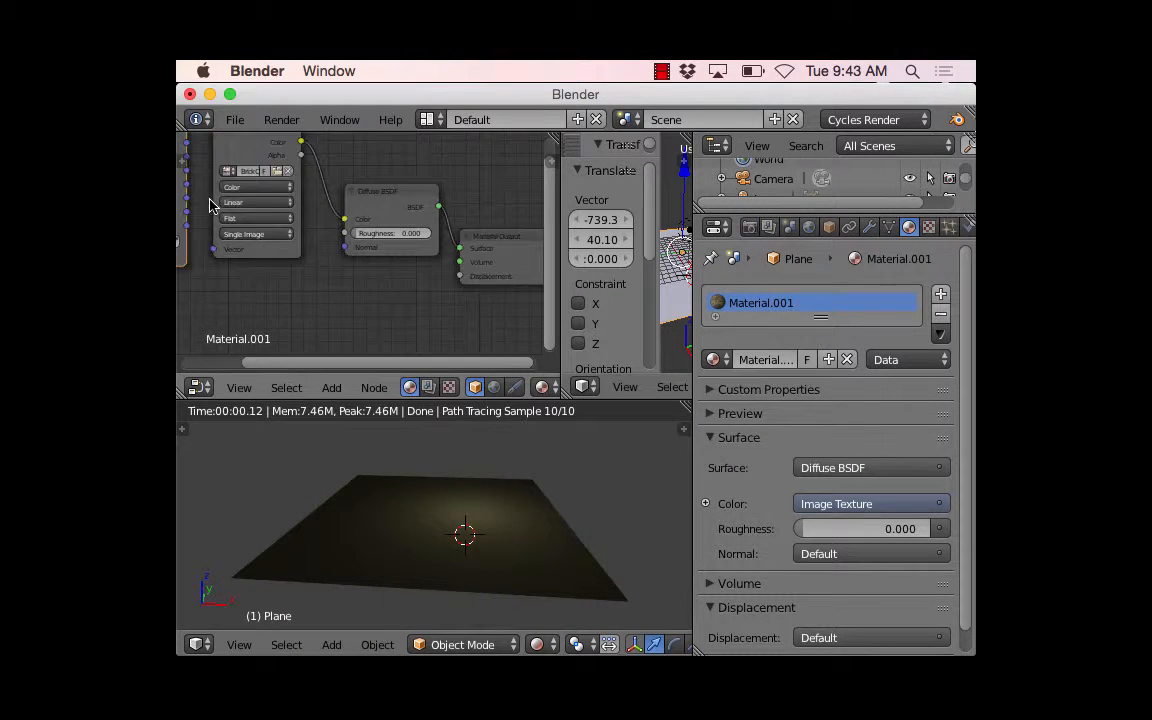
{"action": "middle_click_drag", "start_coordinate": [226, 237], "coordinate": [425, 306]}
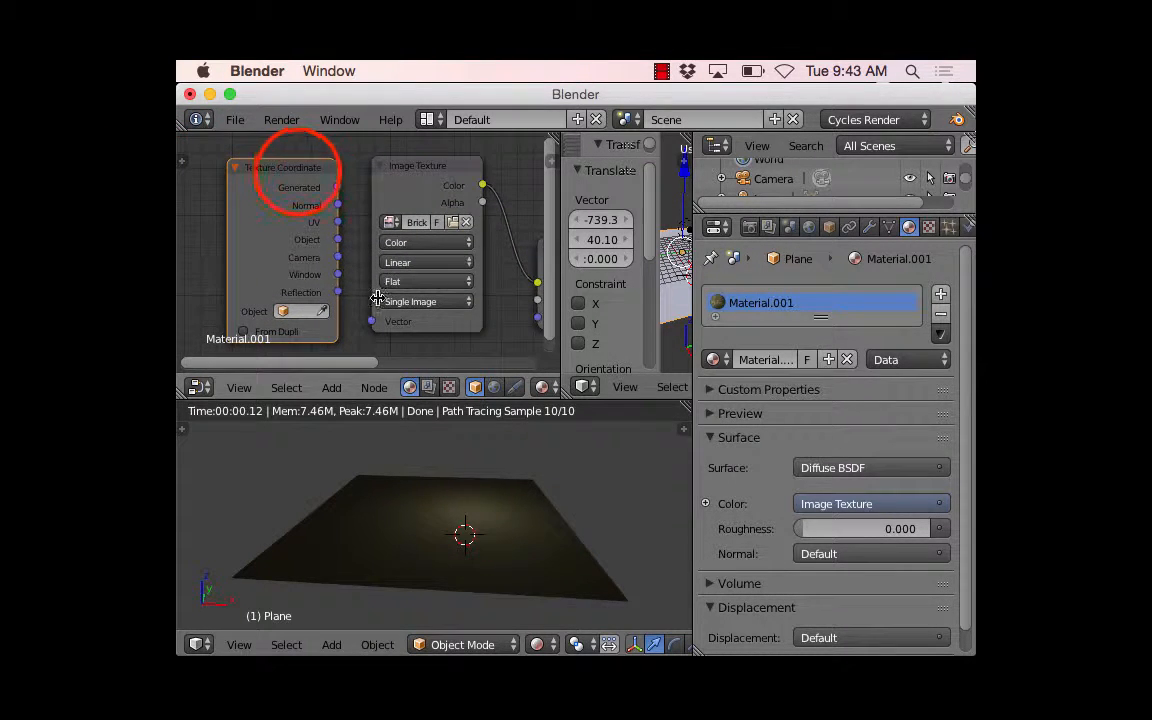
{"action": "left_click_drag", "start_coordinate": [303, 174], "coordinate": [264, 160]}
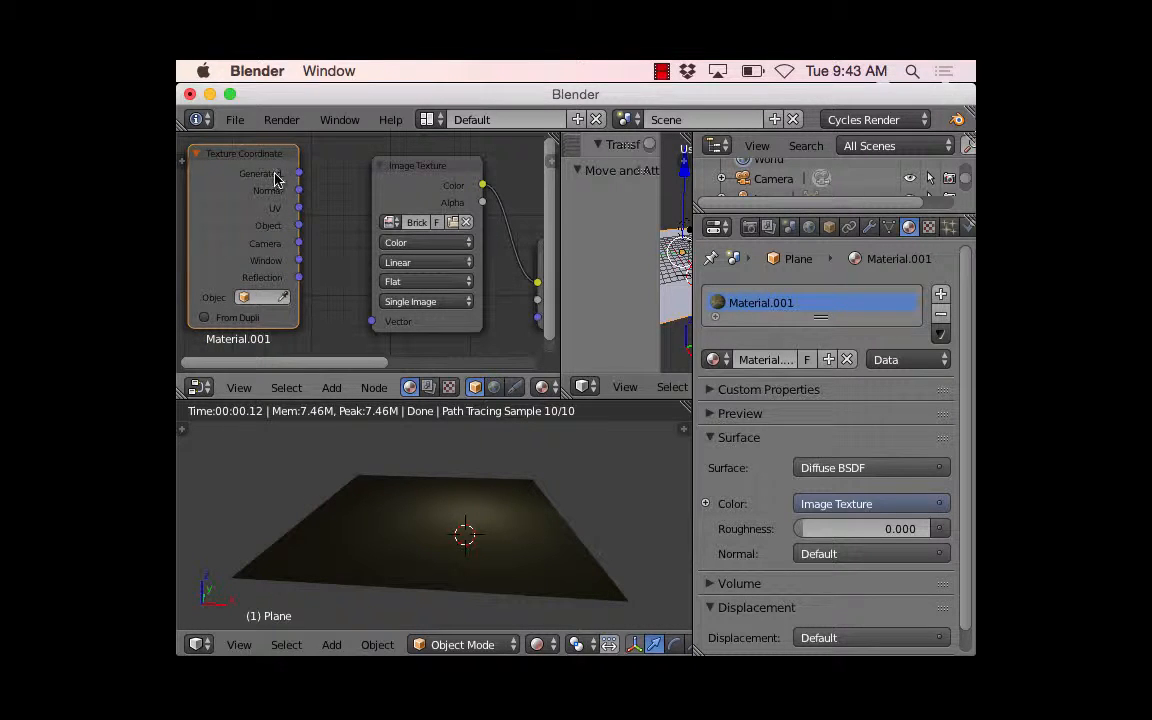
{"action": "left_click_drag", "start_coordinate": [297, 178], "coordinate": [310, 180]}
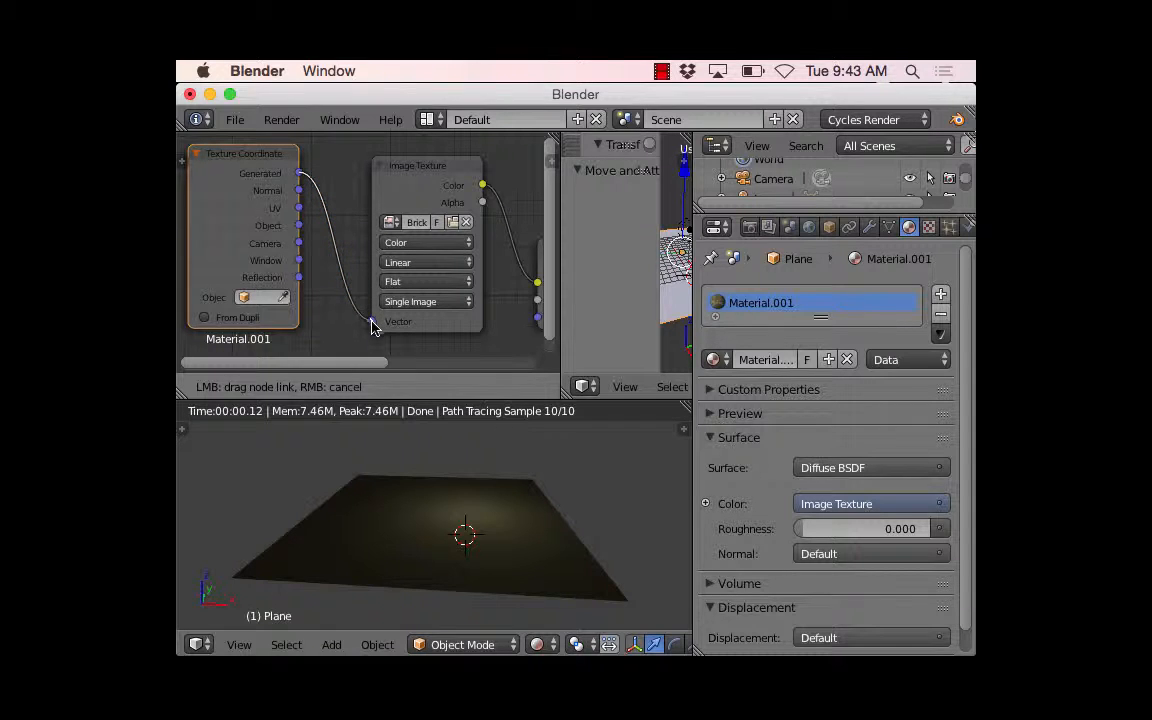
{"action": "left_click_drag", "start_coordinate": [376, 330], "coordinate": [374, 326]}
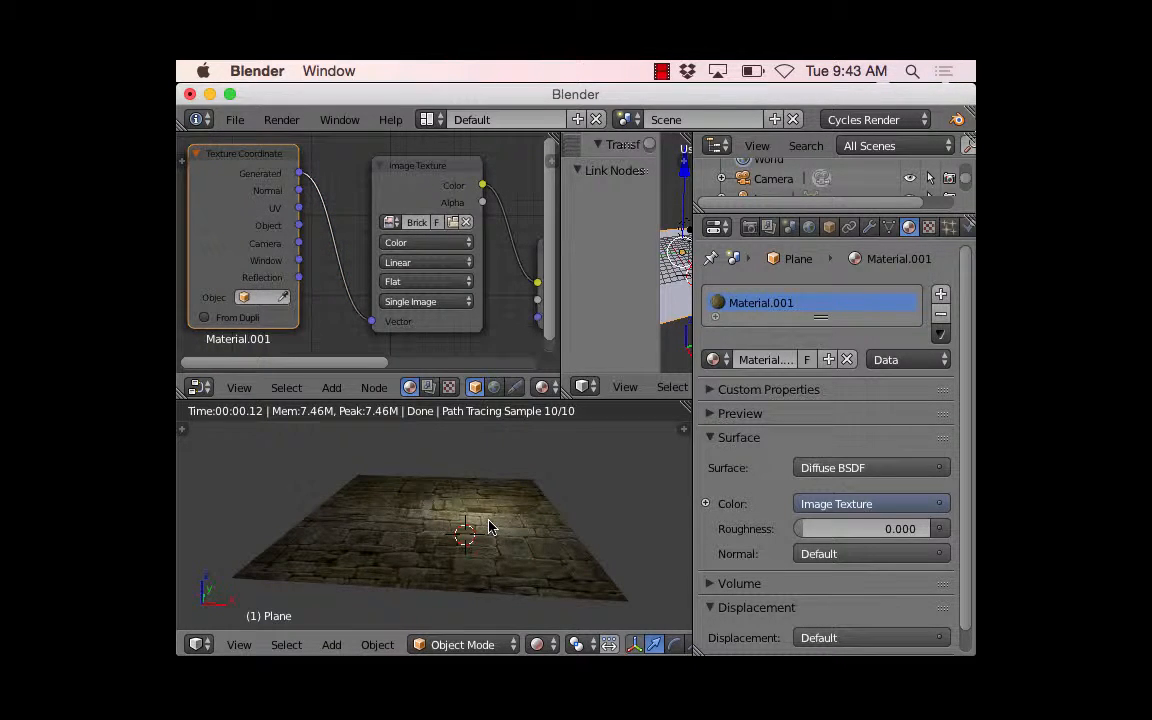
Step: Enlarge the 3D views and scale the plane up uniformly by about 1.53
{"action": "scroll", "coordinate": [489, 527], "scroll_direction": "up", "scroll_amount": 2}
{"action": "scroll", "coordinate": [489, 527], "scroll_direction": "down", "scroll_amount": 3}
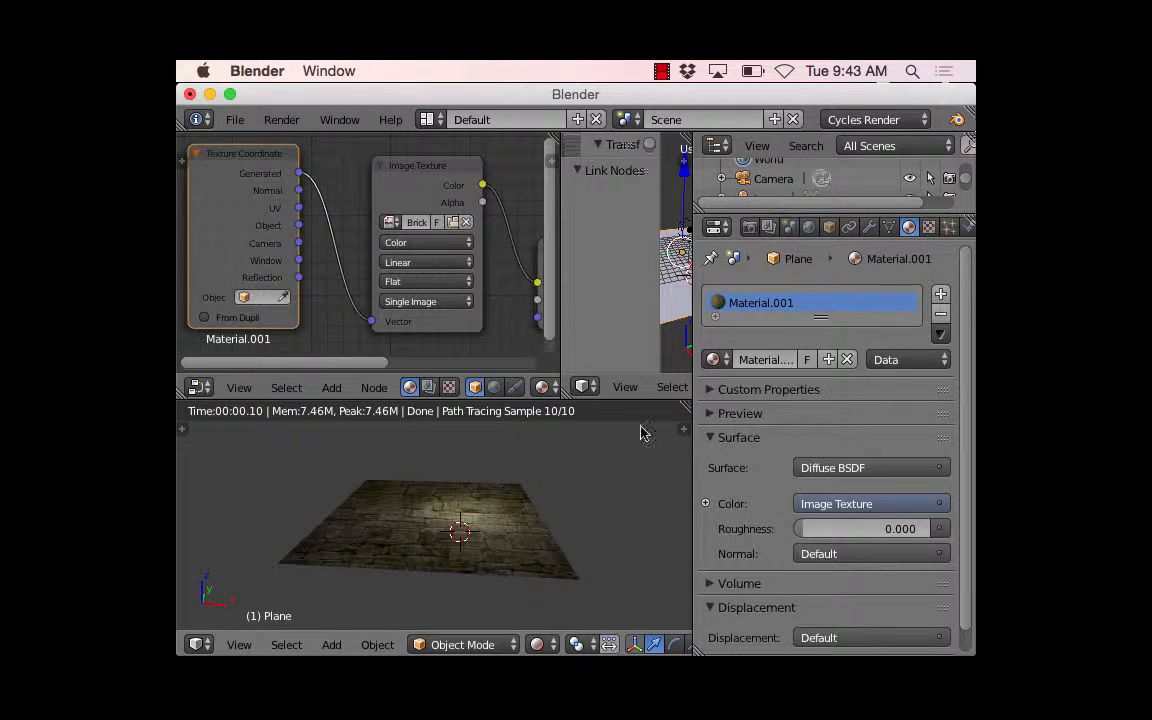
{"action": "left_click_drag", "start_coordinate": [692, 187], "coordinate": [801, 189]}
{"action": "left_click", "coordinate": [707, 244]}
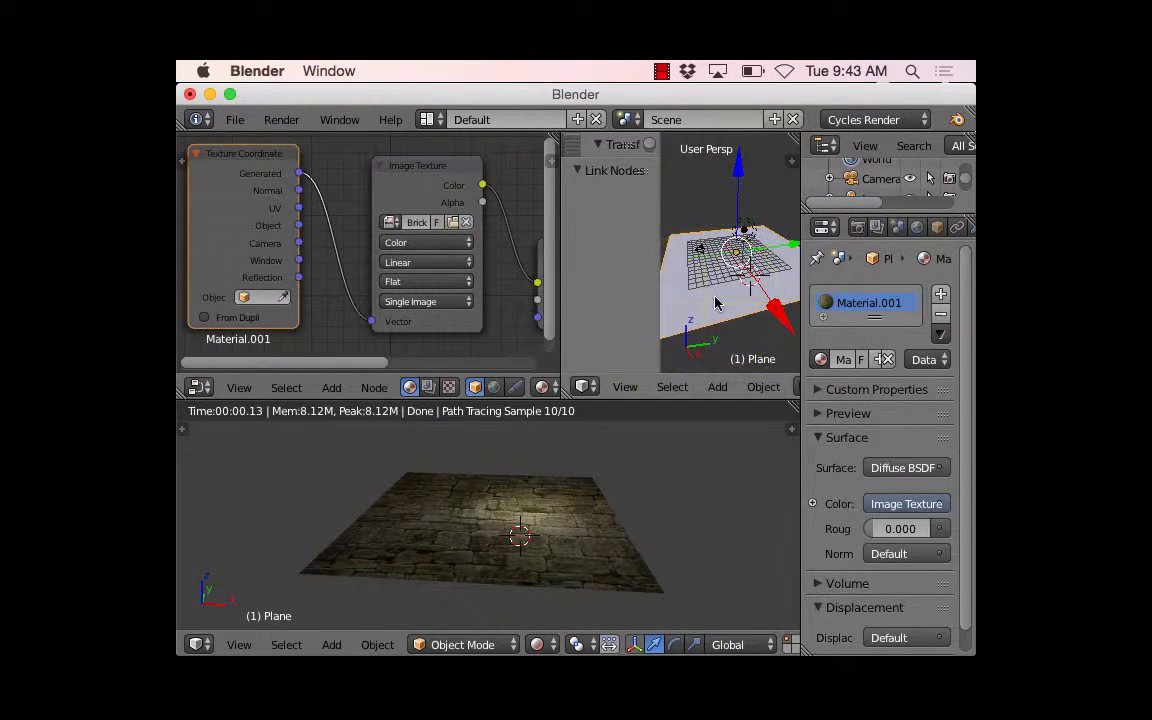
{"action": "key", "text": "s"}
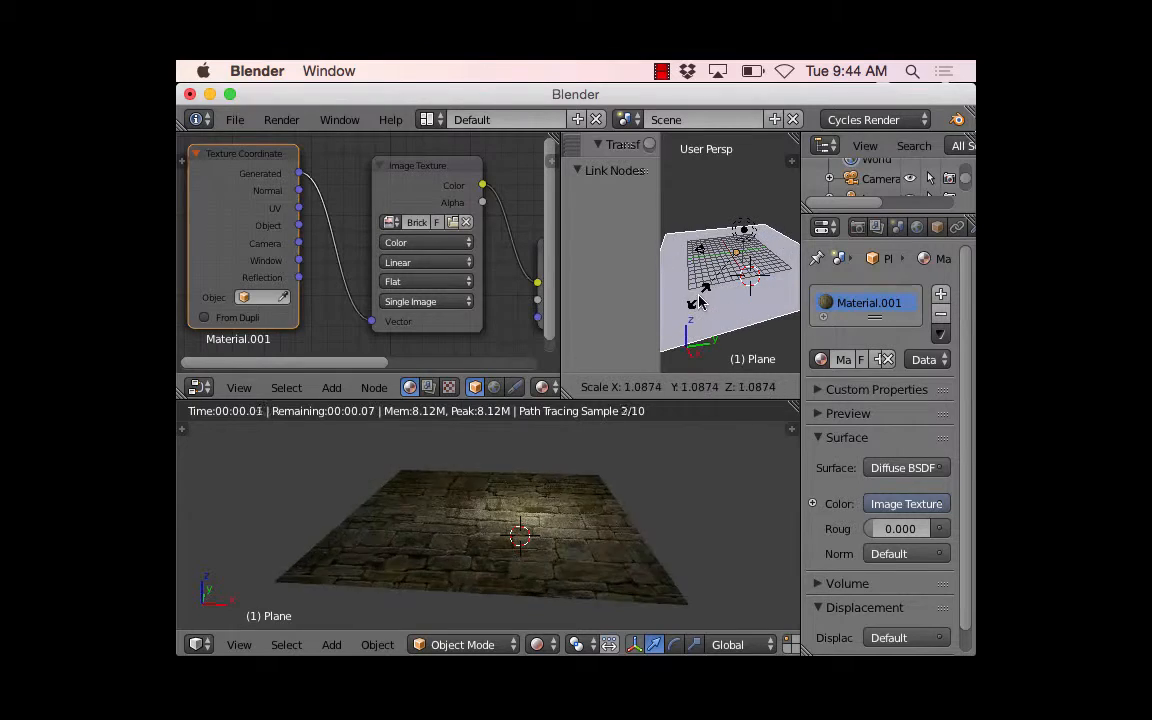
{"action": "left_click", "coordinate": [680, 312]}
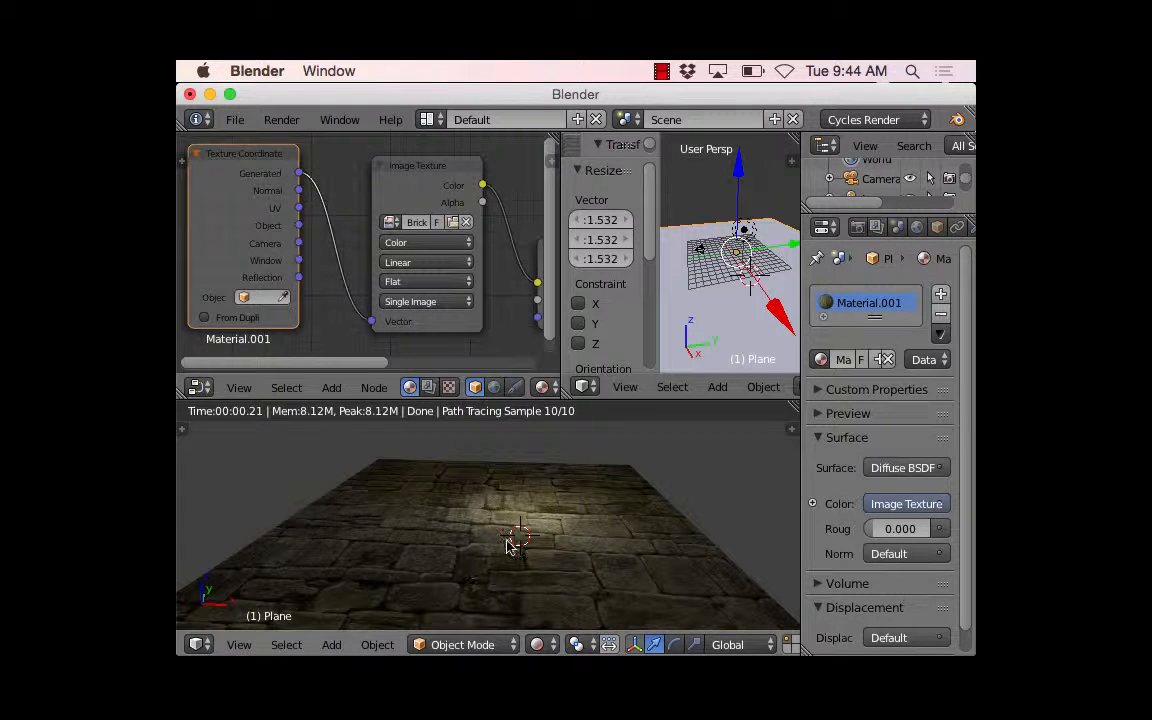
{"action": "scroll", "coordinate": [544, 519], "scroll_direction": "down", "scroll_amount": 2}
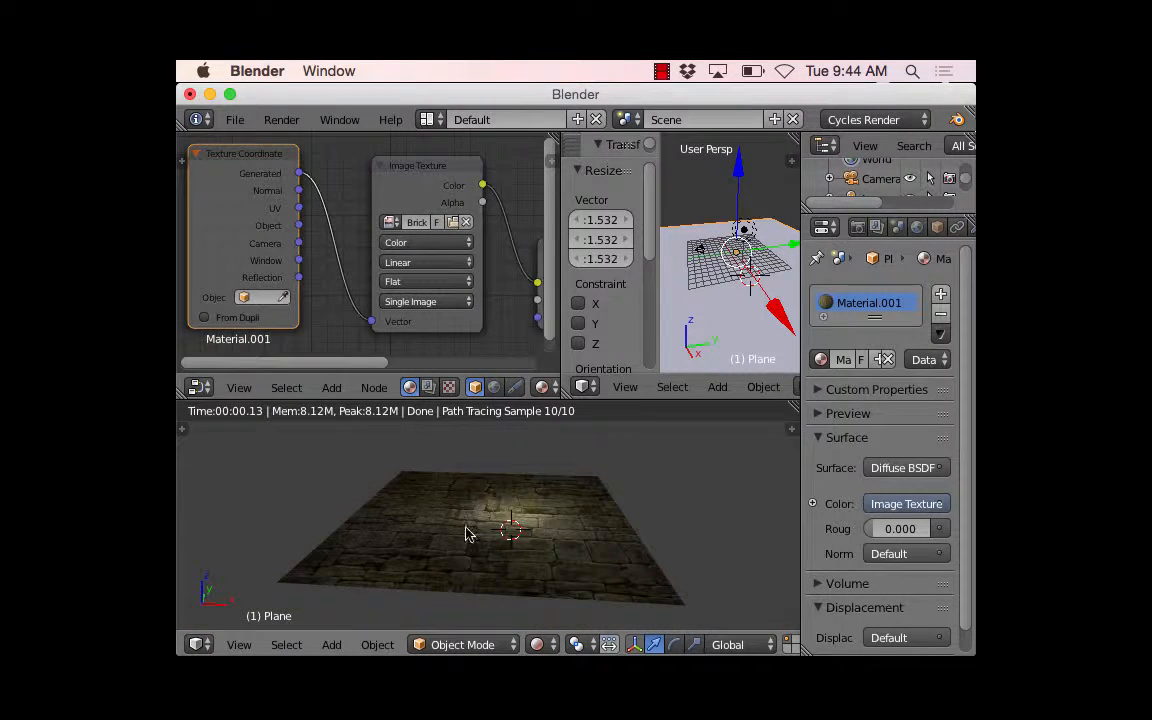
Step: Spread the Texture Coordinate and Image Texture nodes farther apart to make room between them
{"action": "left_click_drag", "start_coordinate": [270, 158], "coordinate": [245, 161]}
{"action": "left_click_drag", "start_coordinate": [430, 178], "coordinate": [456, 177]}
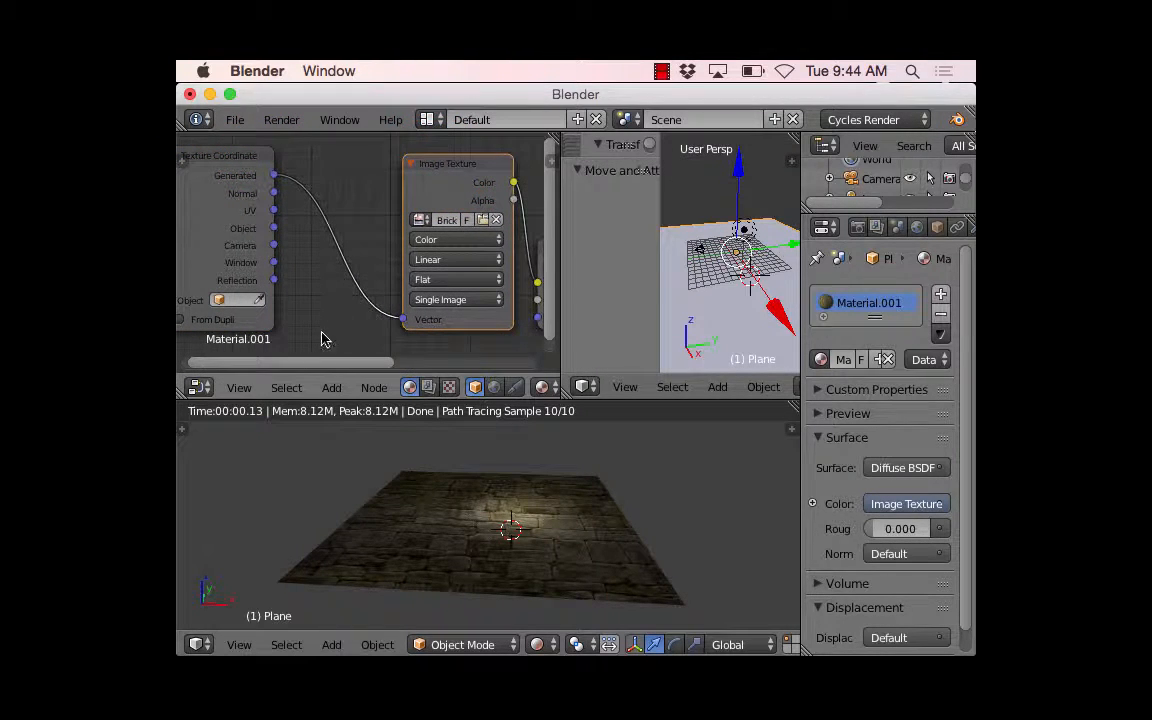
{"action": "left_click", "coordinate": [333, 388]}
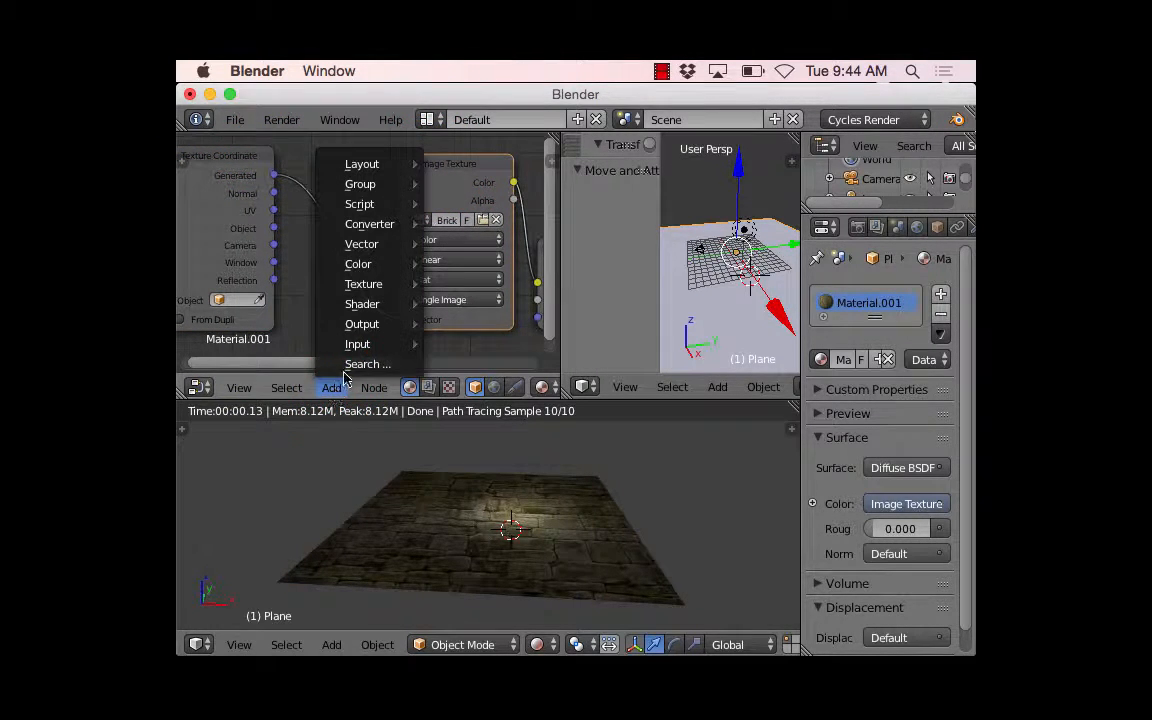
{"action": "mouse_move", "coordinate": [363, 249]}
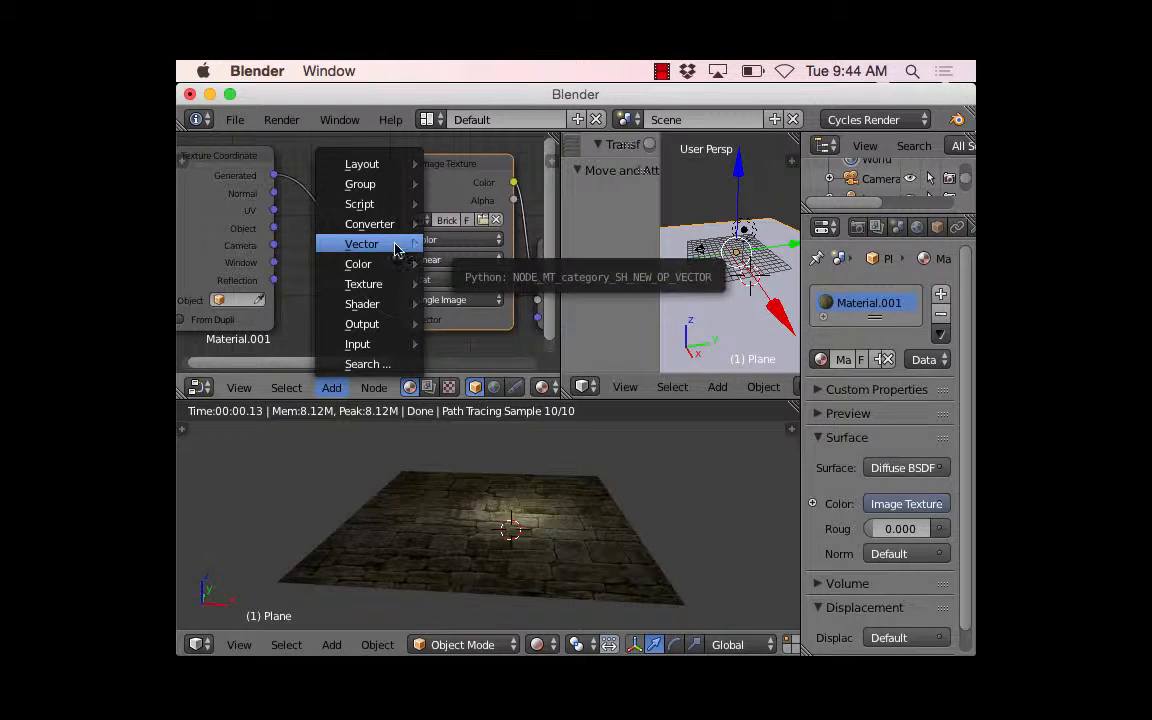
{"action": "mouse_move", "coordinate": [361, 347]}
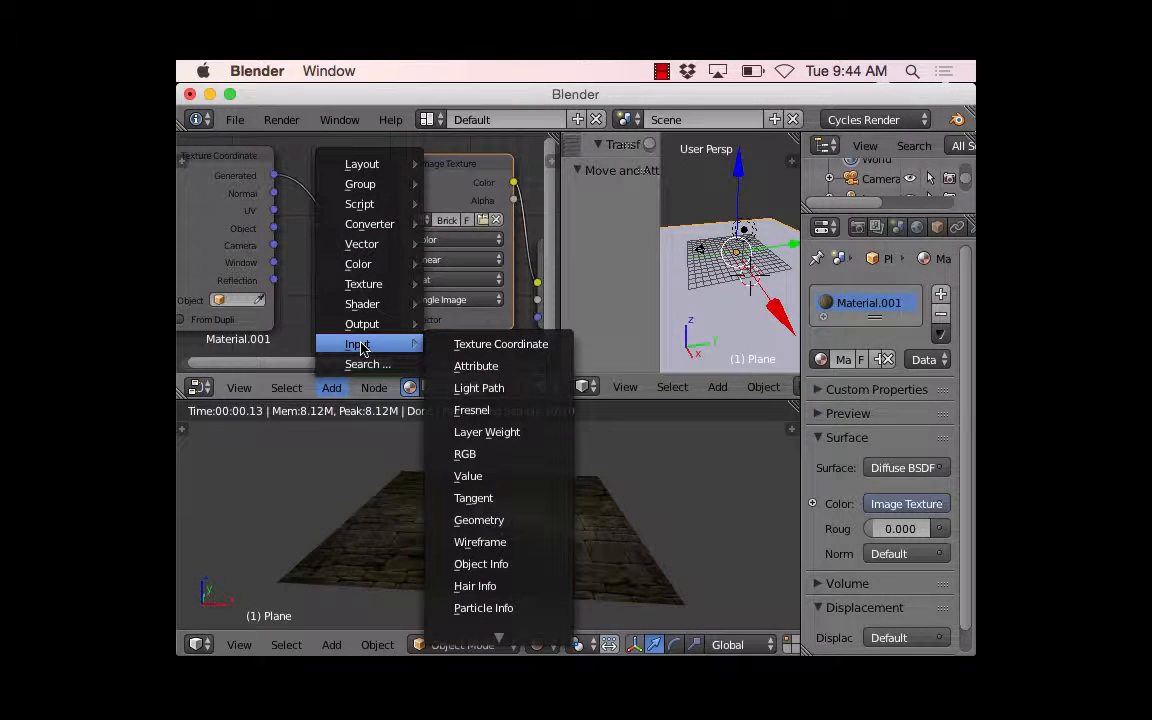
{"action": "mouse_move", "coordinate": [367, 277]}
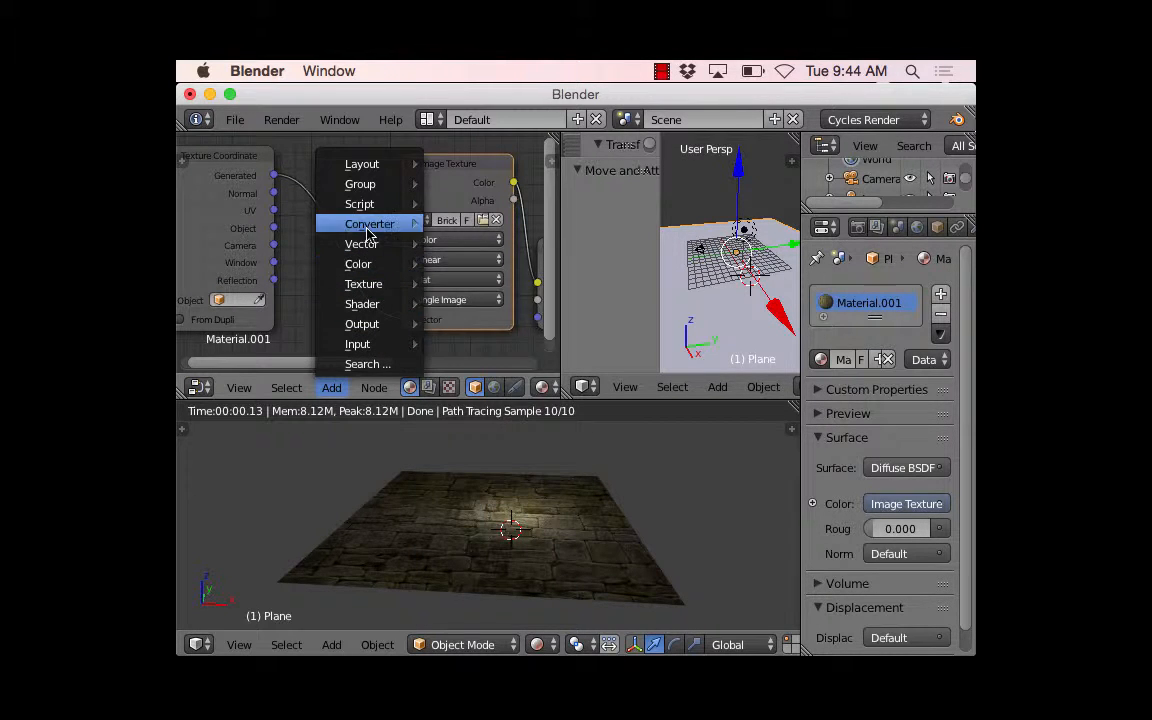
{"action": "mouse_move", "coordinate": [370, 224]}
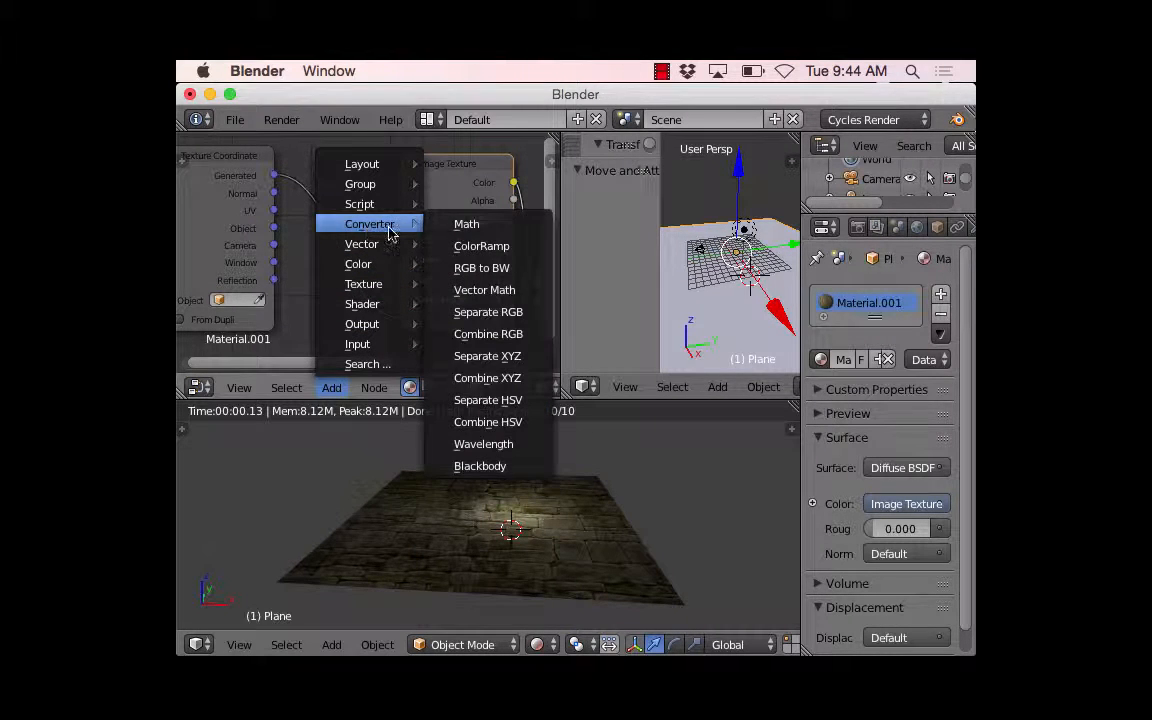
{"action": "left_click", "coordinate": [461, 226]}
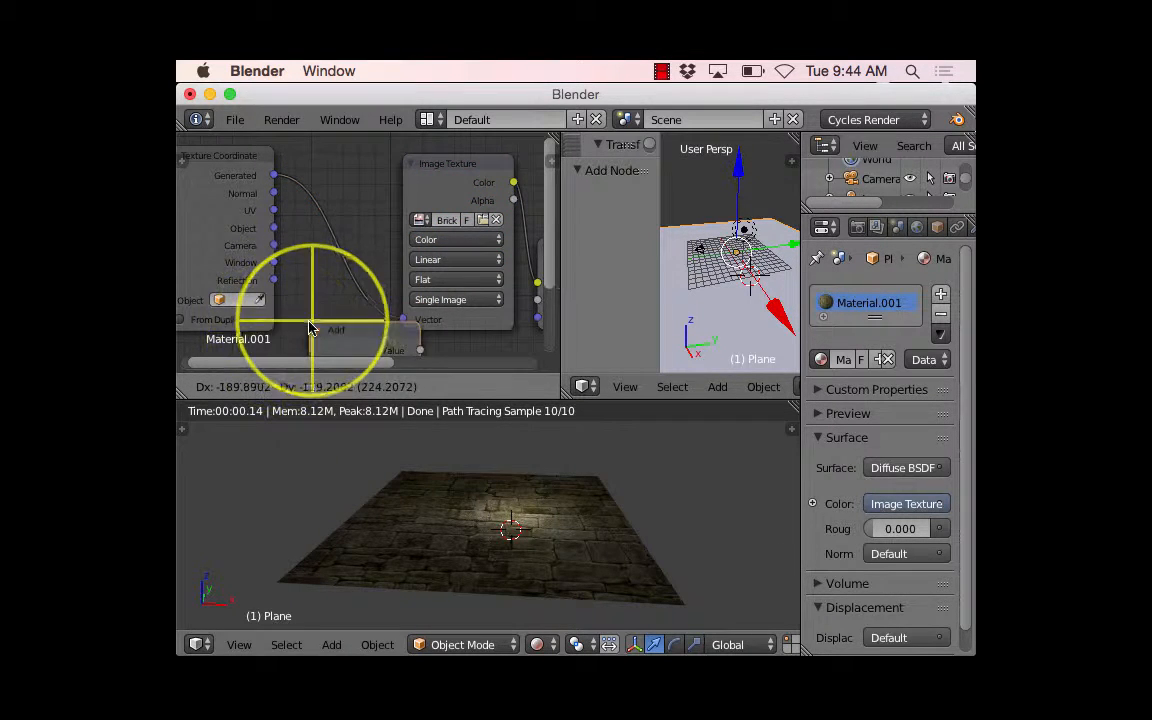
{"action": "key", "text": "Escape"}
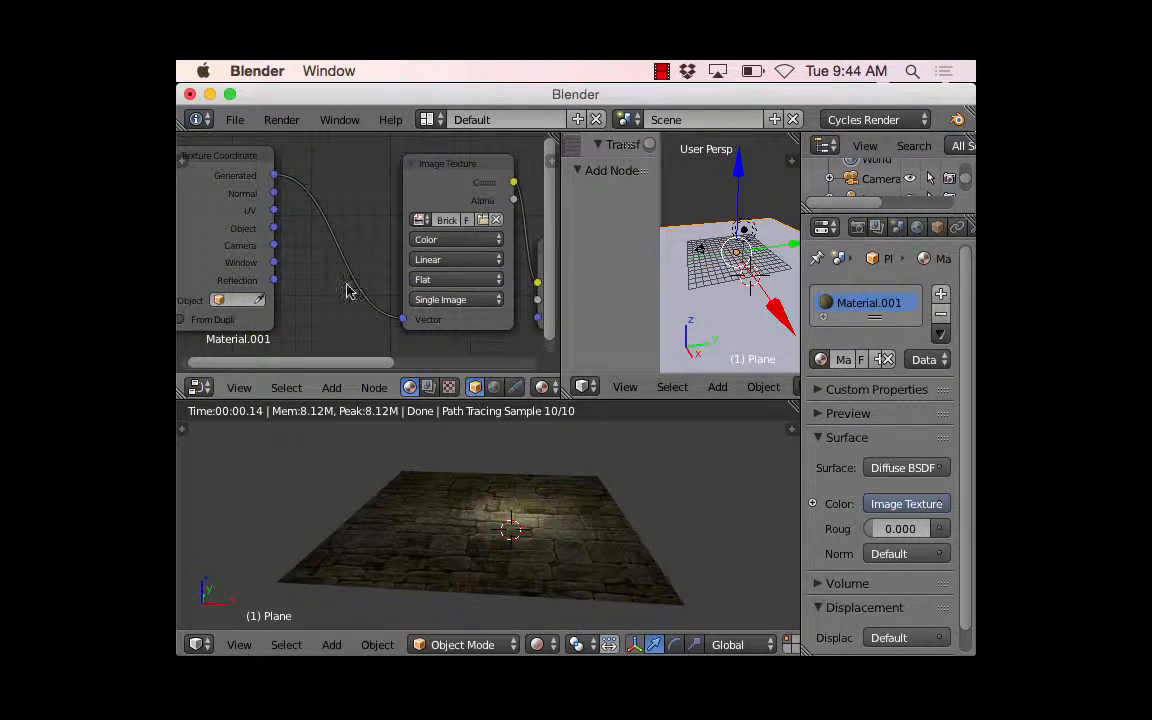
{"action": "left_click", "coordinate": [661, 71]}
{"action": "left_click", "coordinate": [697, 117]}
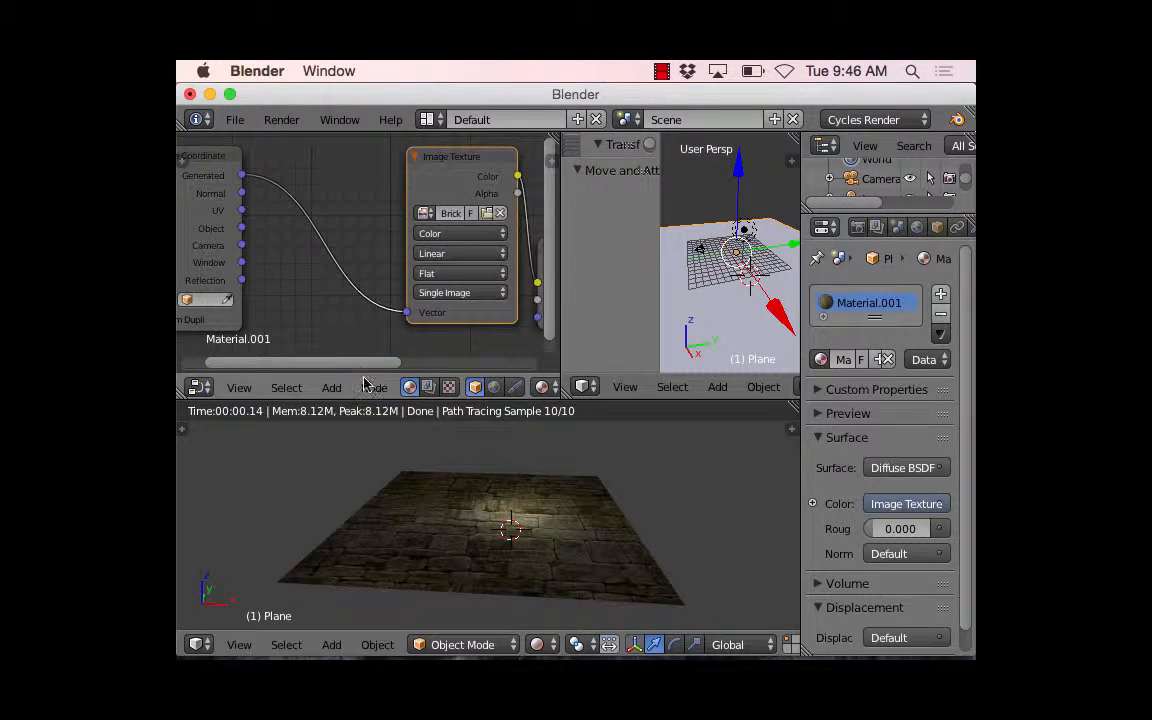
Step: Insert a Mapping node into the link between the Texture Coordinate and Image Texture nodes
{"action": "right_click", "coordinate": [219, 161]}
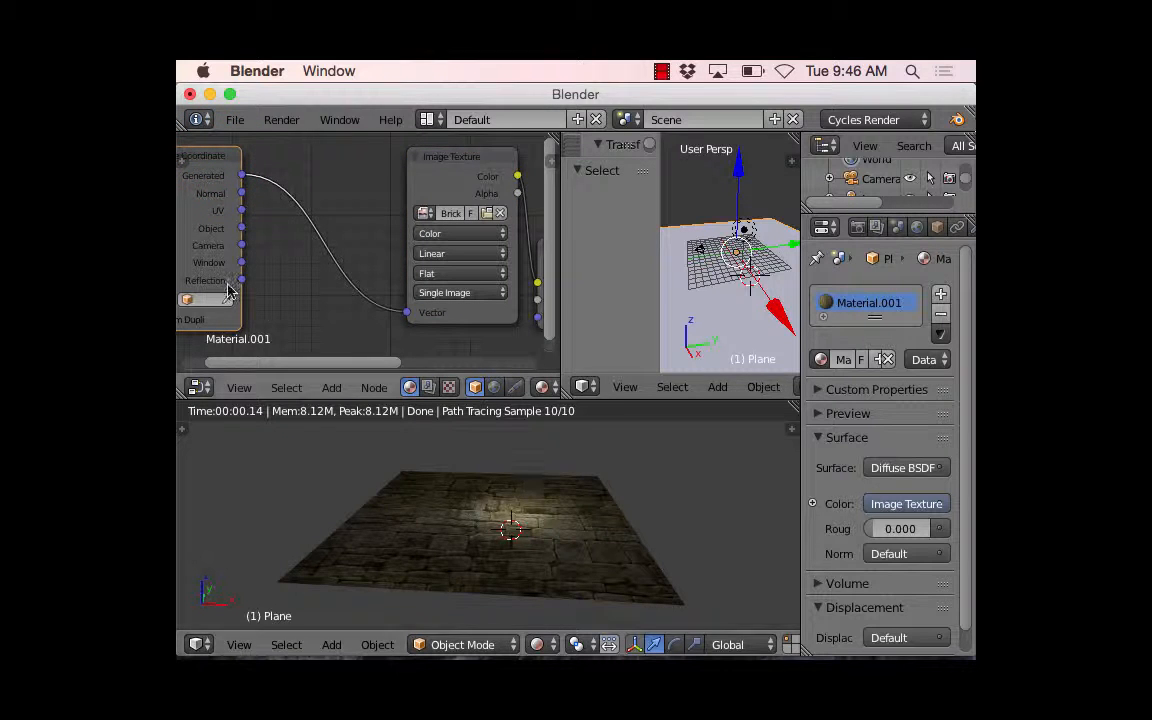
{"action": "left_click", "coordinate": [332, 388]}
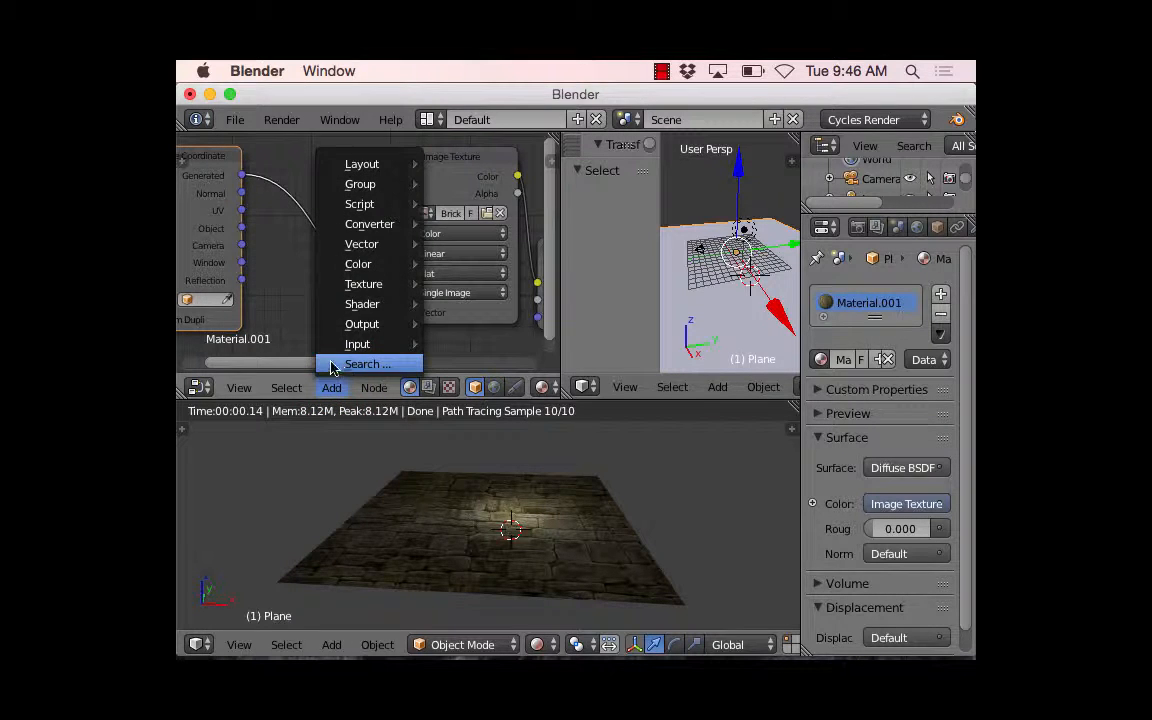
{"action": "mouse_move", "coordinate": [381, 251]}
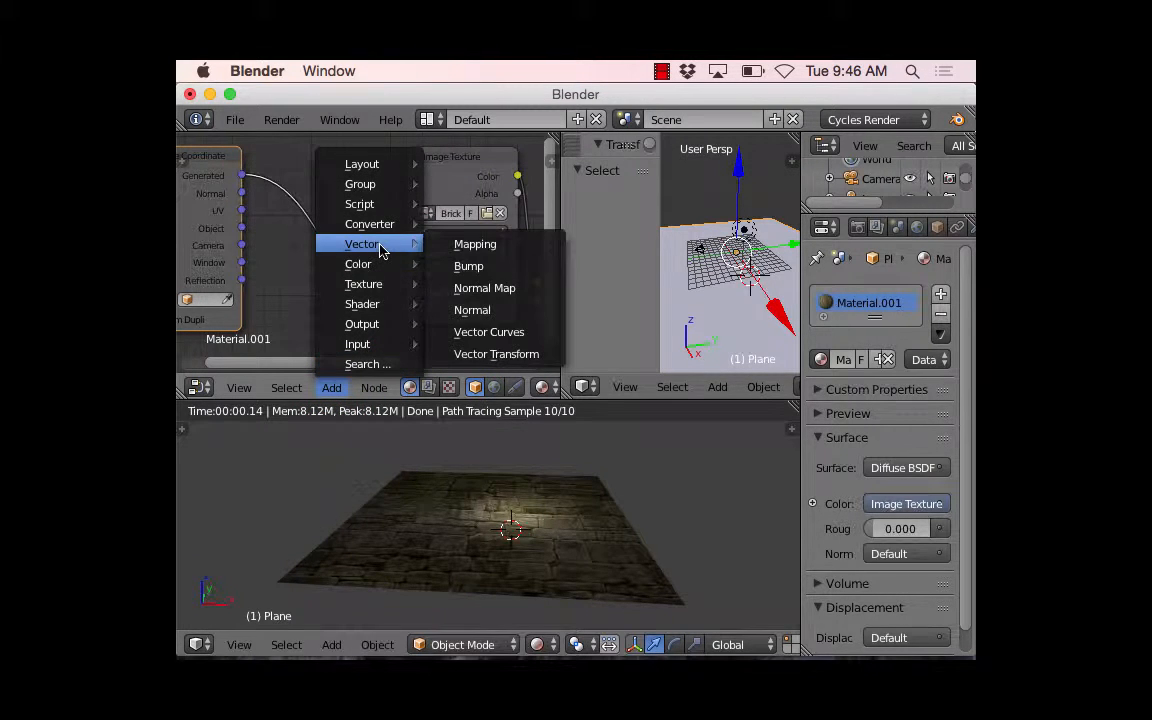
{"action": "left_click", "coordinate": [477, 243]}
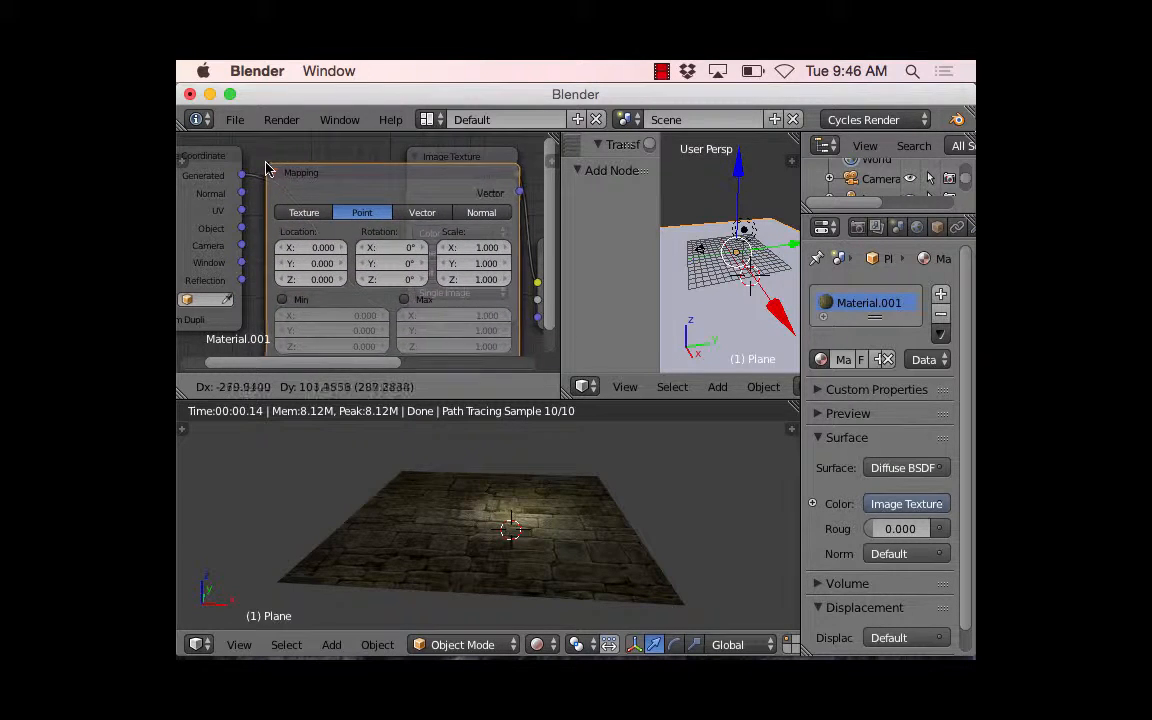
{"action": "left_click", "coordinate": [268, 170]}
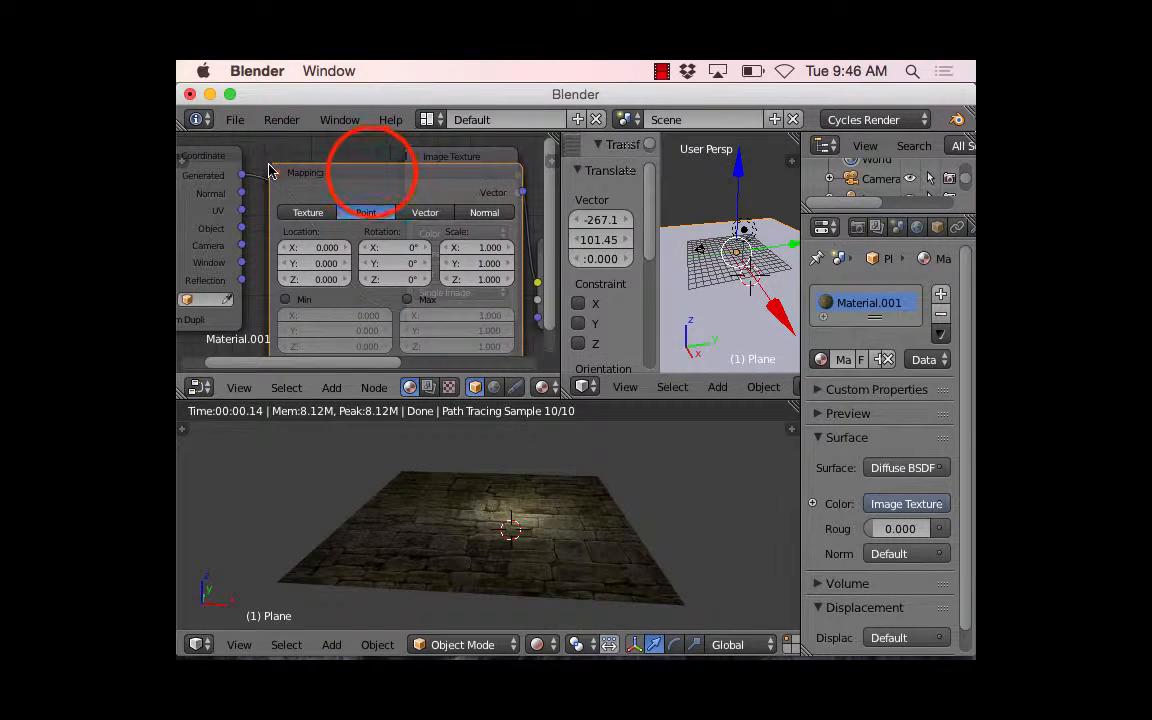
{"action": "left_click_drag", "start_coordinate": [375, 181], "coordinate": [356, 197]}
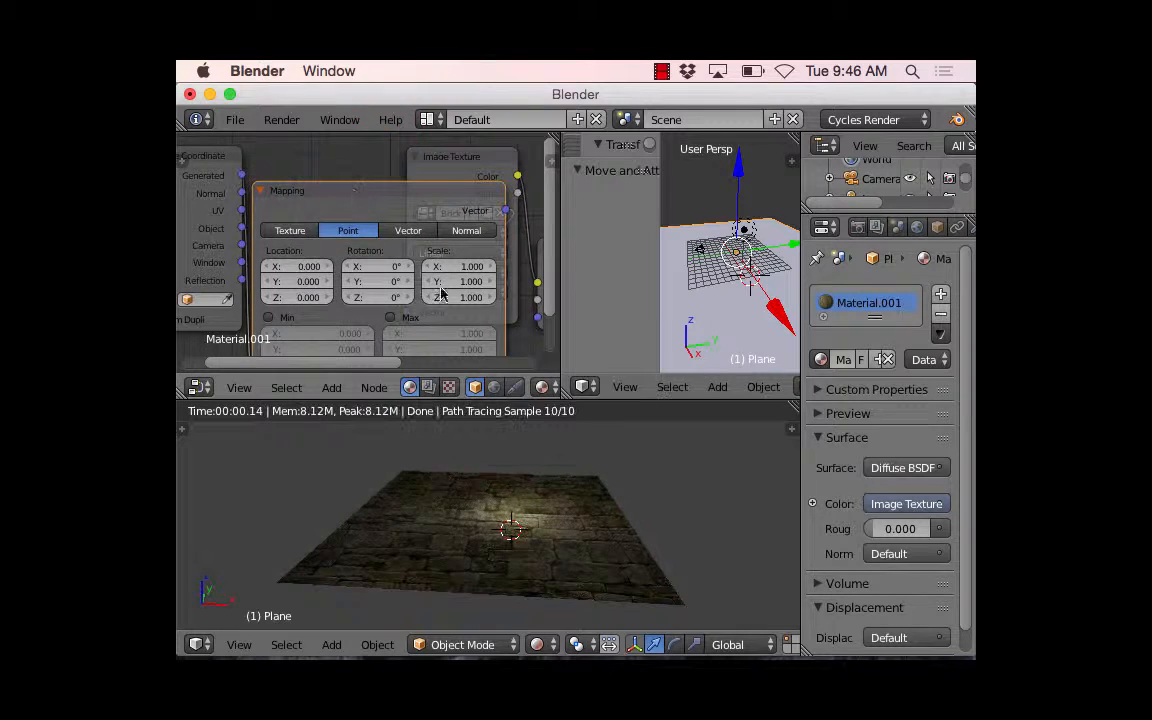
Step: Move the Texture Coordinate and Mapping nodes away from the Image Texture node so that none of them overlap
{"action": "scroll", "coordinate": [437, 272], "scroll_direction": "down", "scroll_amount": 5}
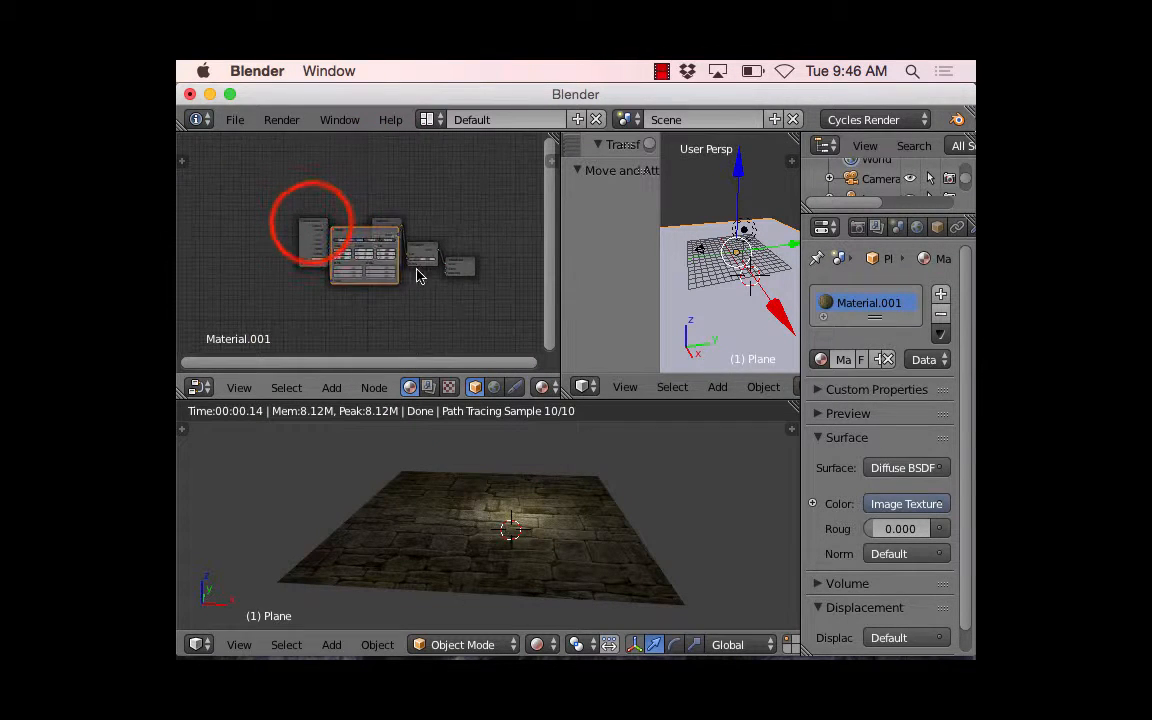
{"action": "left_click_drag", "start_coordinate": [312, 222], "coordinate": [244, 224]}
{"action": "left_click_drag", "start_coordinate": [369, 231], "coordinate": [321, 227]}
{"action": "scroll", "coordinate": [296, 257], "scroll_direction": "up", "scroll_amount": 3}
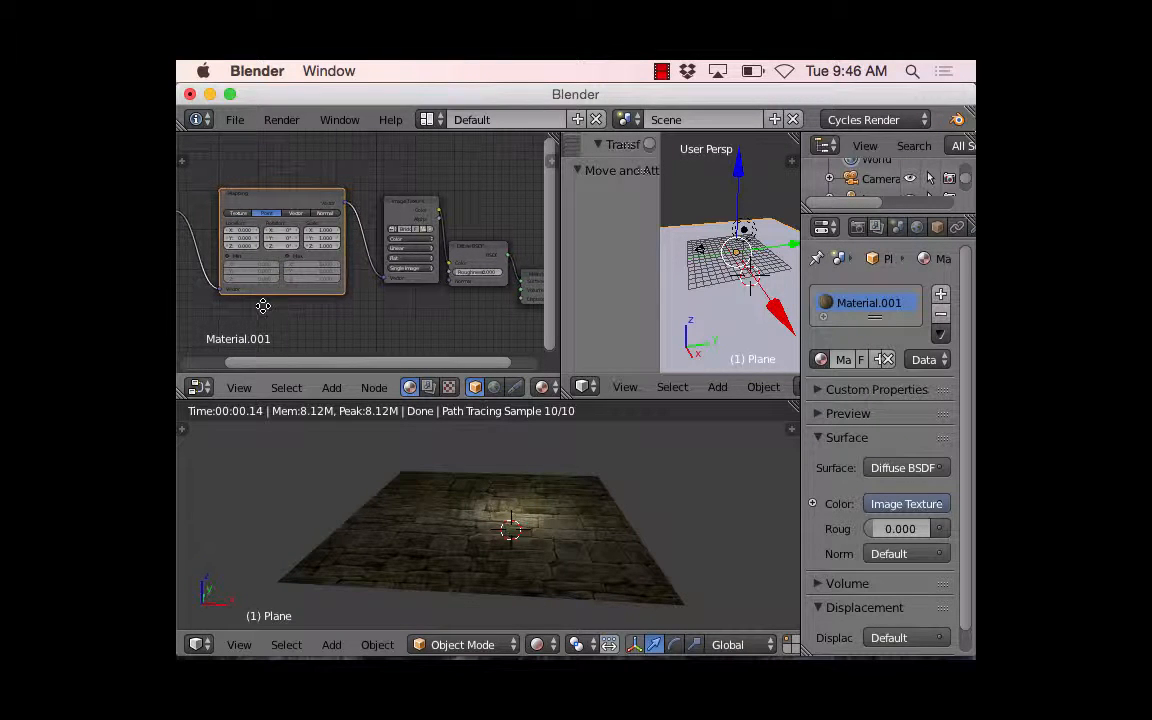
Step: Try small X and Z rotations on the Mapping node and reset its rotation values to 0°
{"action": "middle_click_drag", "start_coordinate": [259, 301], "coordinate": [331, 269]}
{"action": "scroll", "coordinate": [379, 203], "scroll_direction": "up", "scroll_amount": 3}
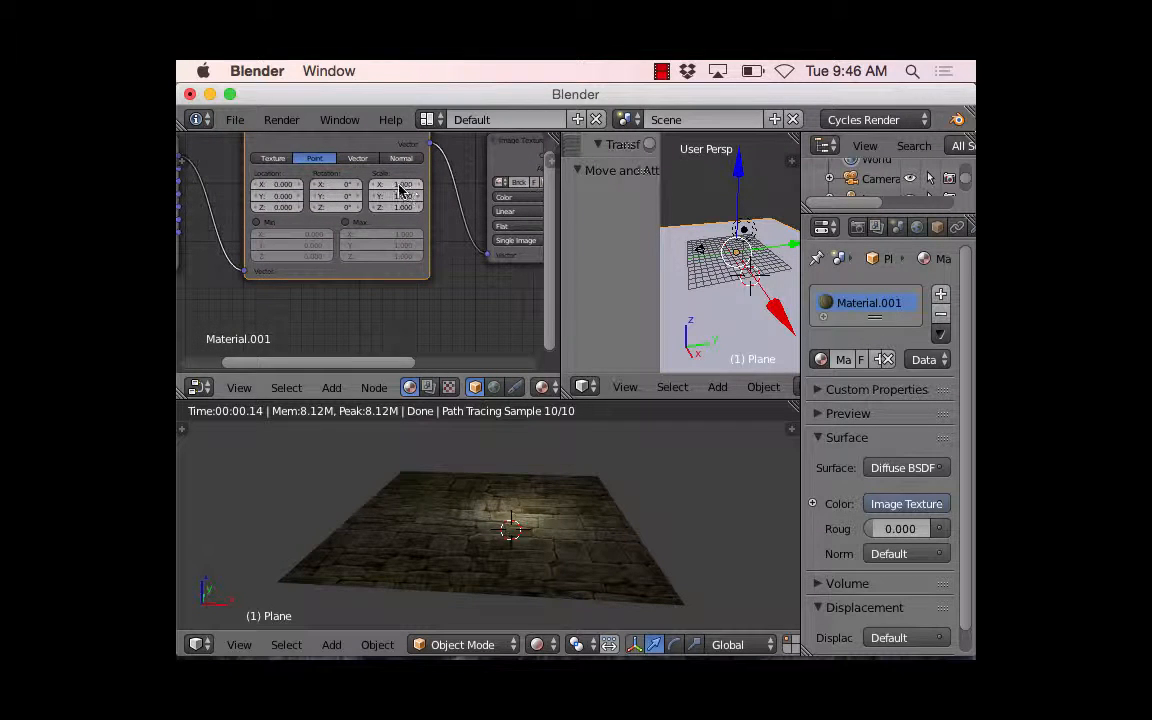
{"action": "scroll", "coordinate": [402, 195], "scroll_direction": "up", "scroll_amount": 3}
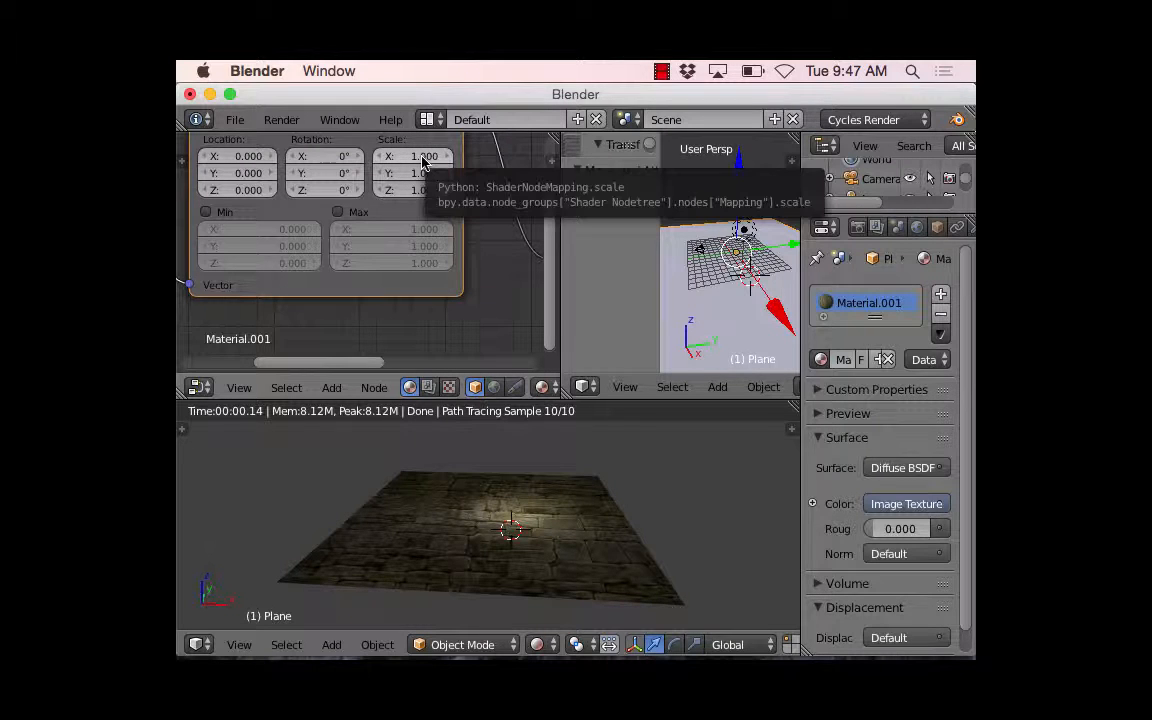
{"action": "left_click_drag", "start_coordinate": [321, 163], "coordinate": [340, 186]}
{"action": "left_click", "coordinate": [333, 156]}
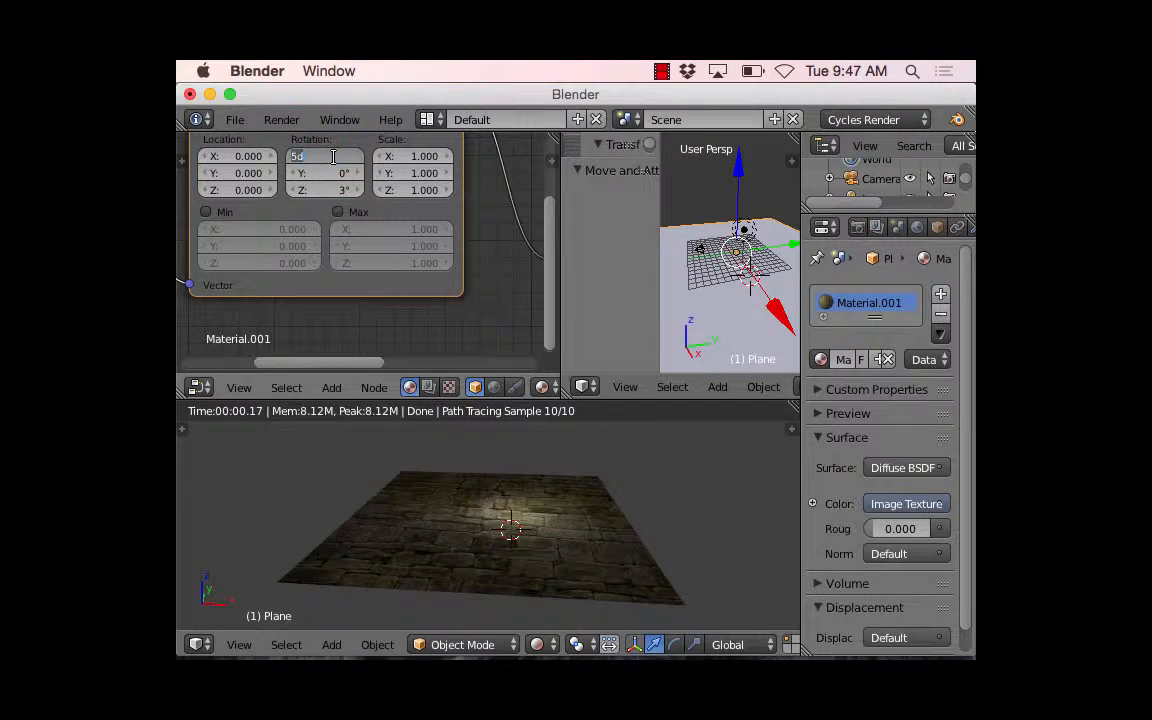
{"action": "type", "text": "0"}
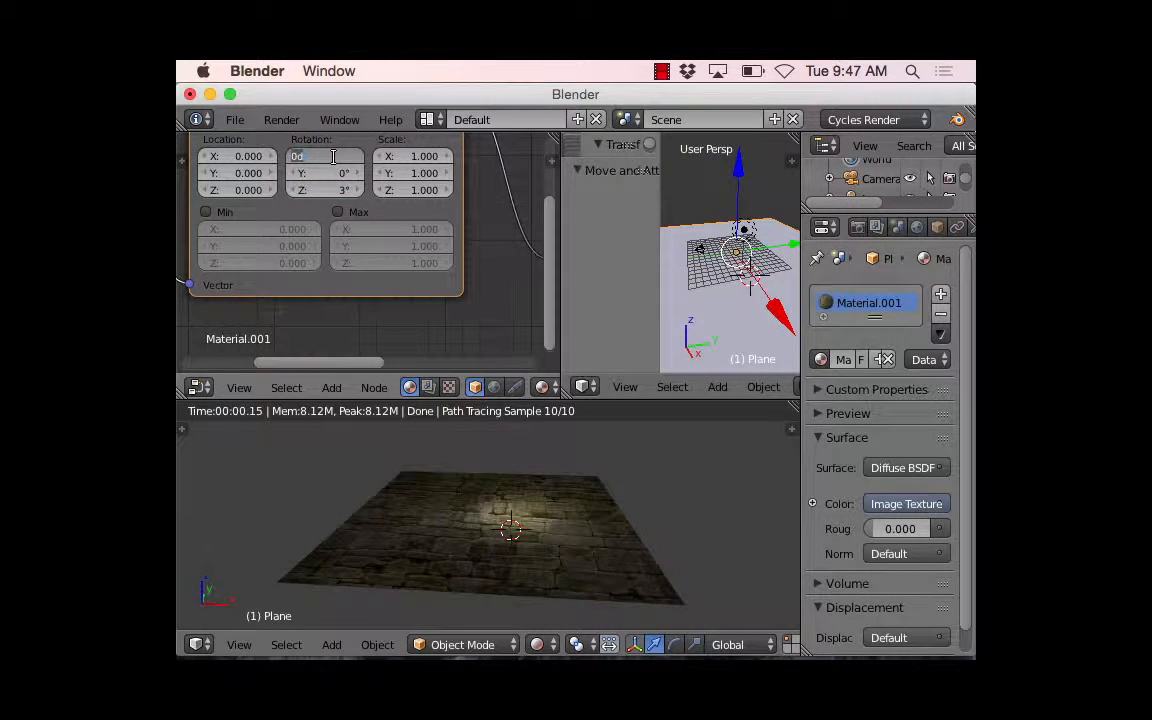
{"action": "key", "text": "Tab"}
{"action": "key", "text": "Tab"}
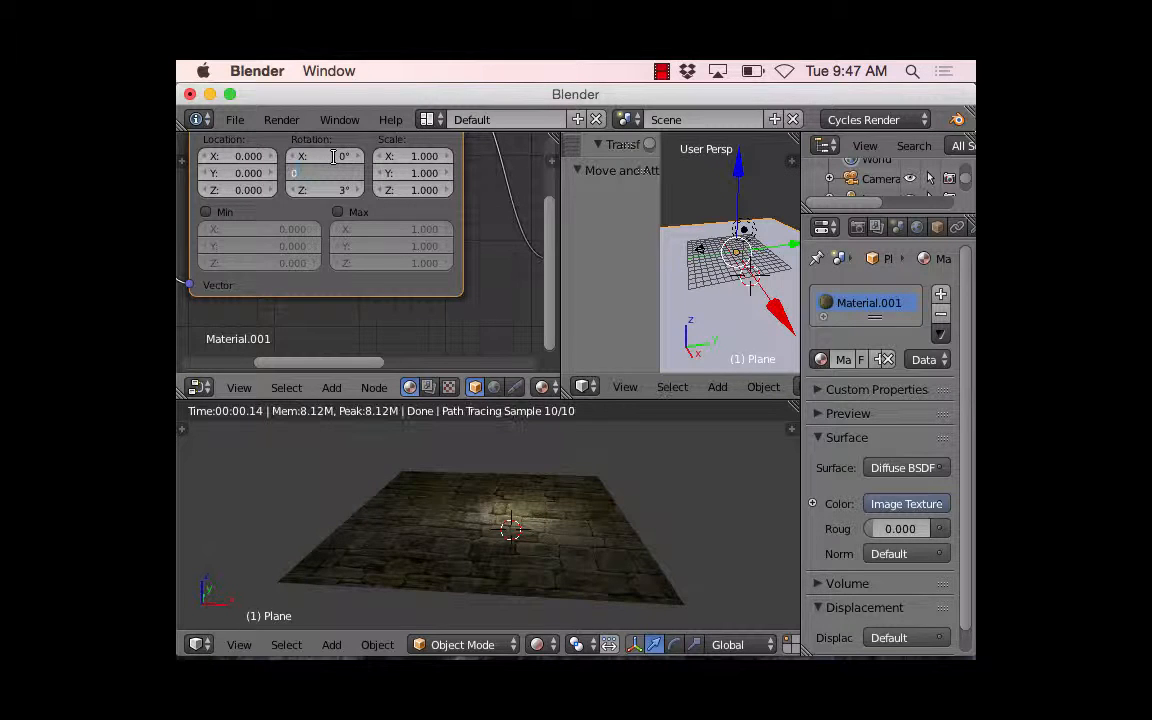
{"action": "key", "text": "Return"}
Step: Set the Mapping node's scale to 3 on X, Y and Z
{"action": "left_click", "coordinate": [422, 156]}
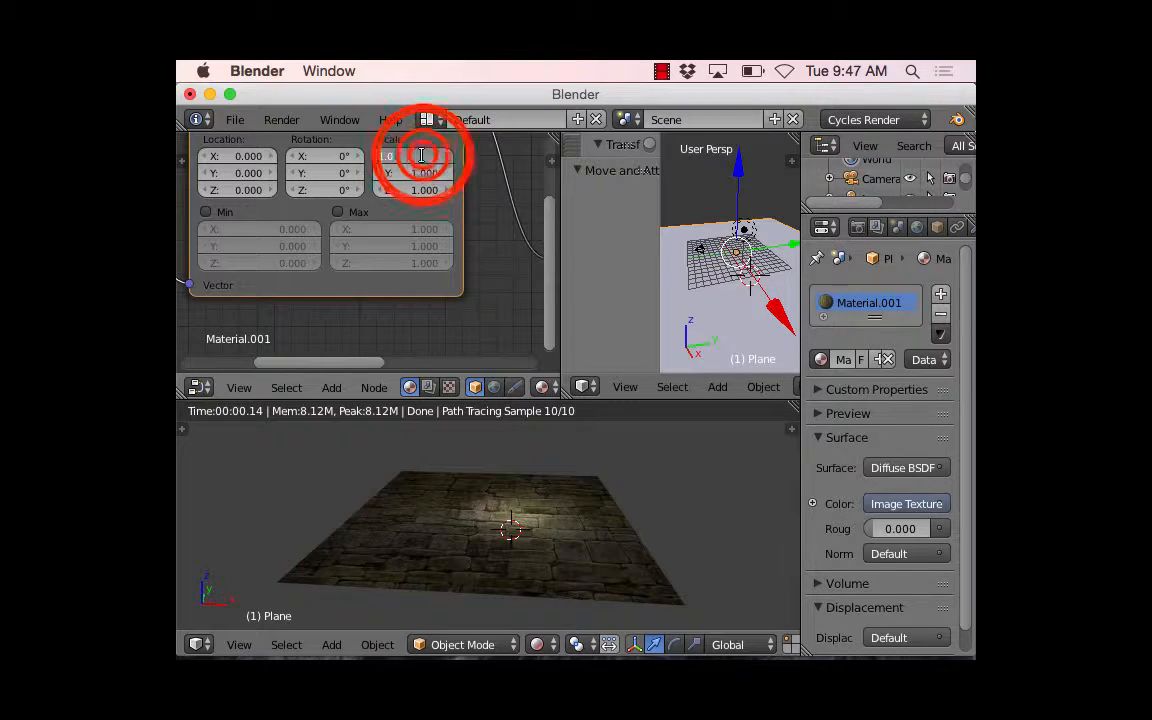
{"action": "type", "text": "0"}
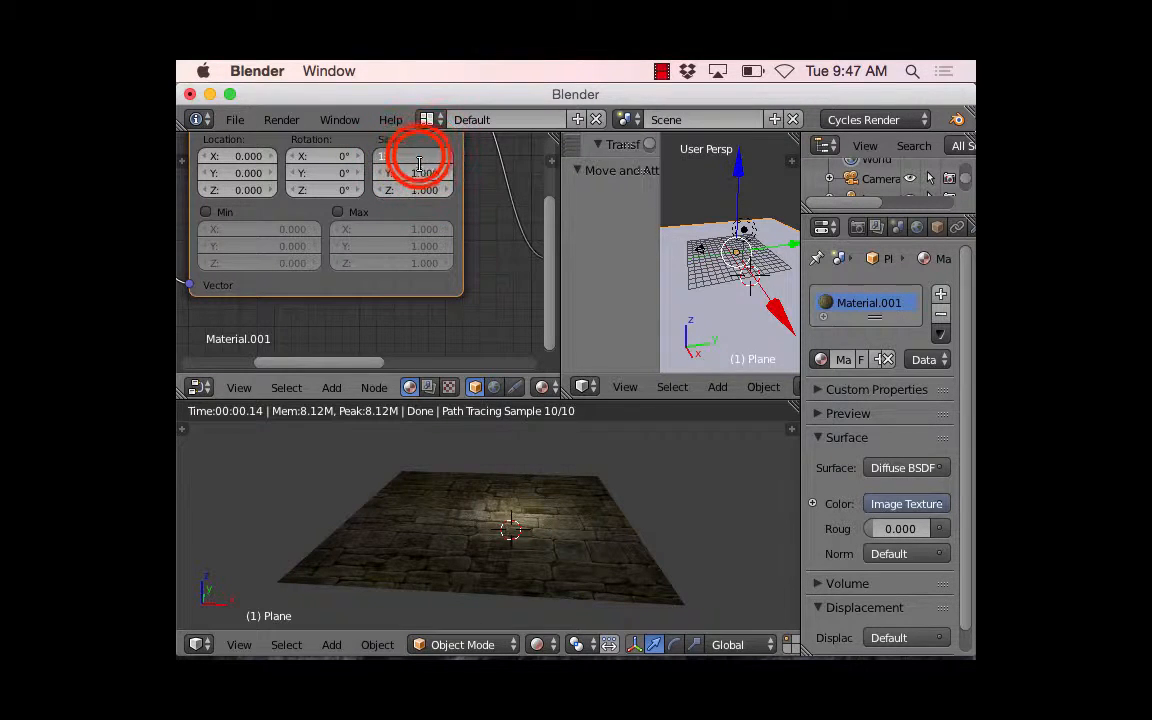
{"action": "left_click_drag", "start_coordinate": [421, 156], "coordinate": [356, 155]}
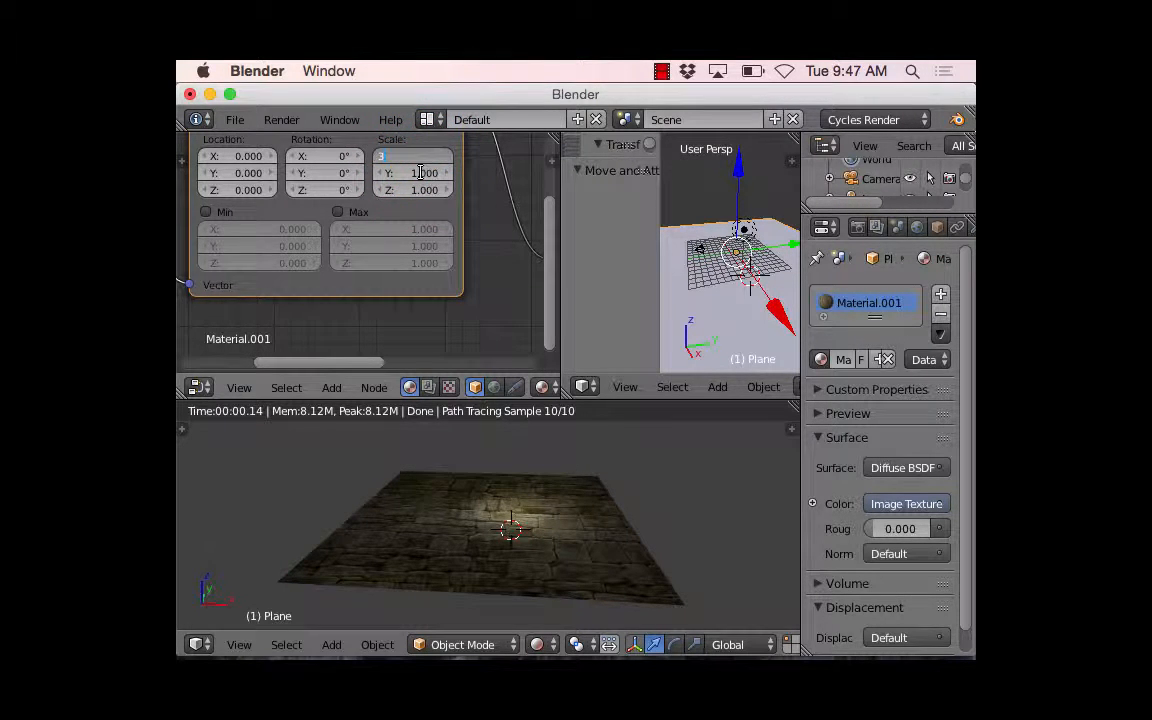
{"action": "key", "text": "Tab"}
{"action": "key", "text": "Tab"}
{"action": "type", "text": "3"}
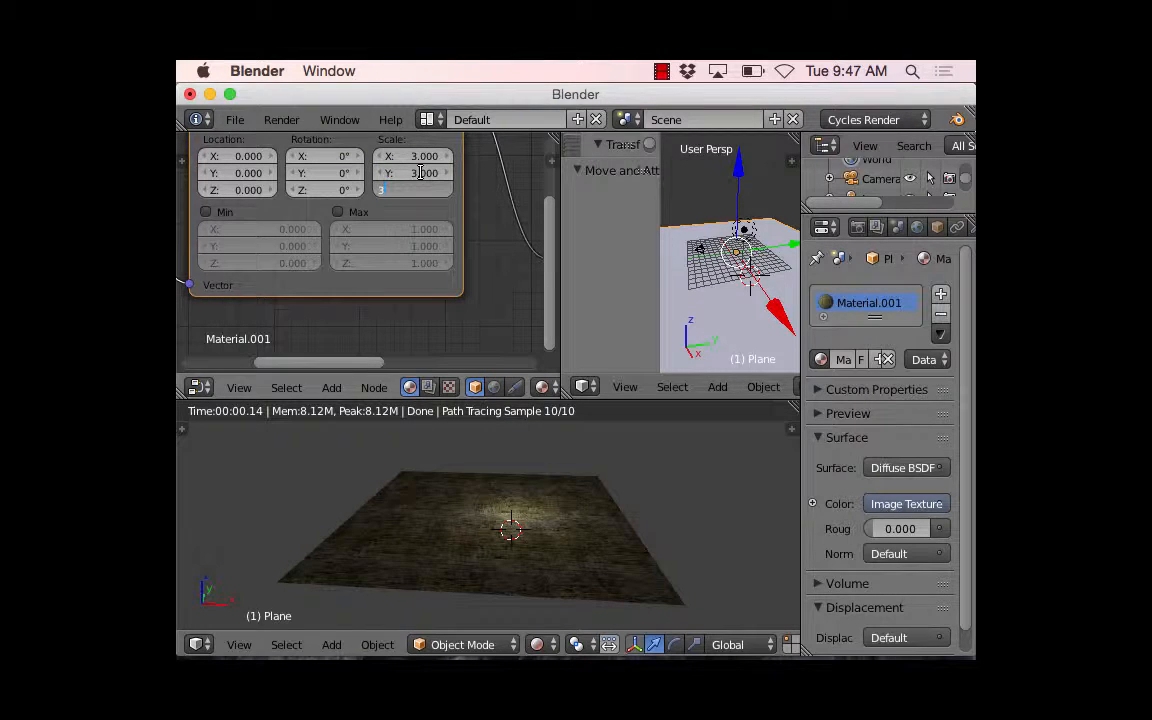
{"action": "key", "text": "Tab"}
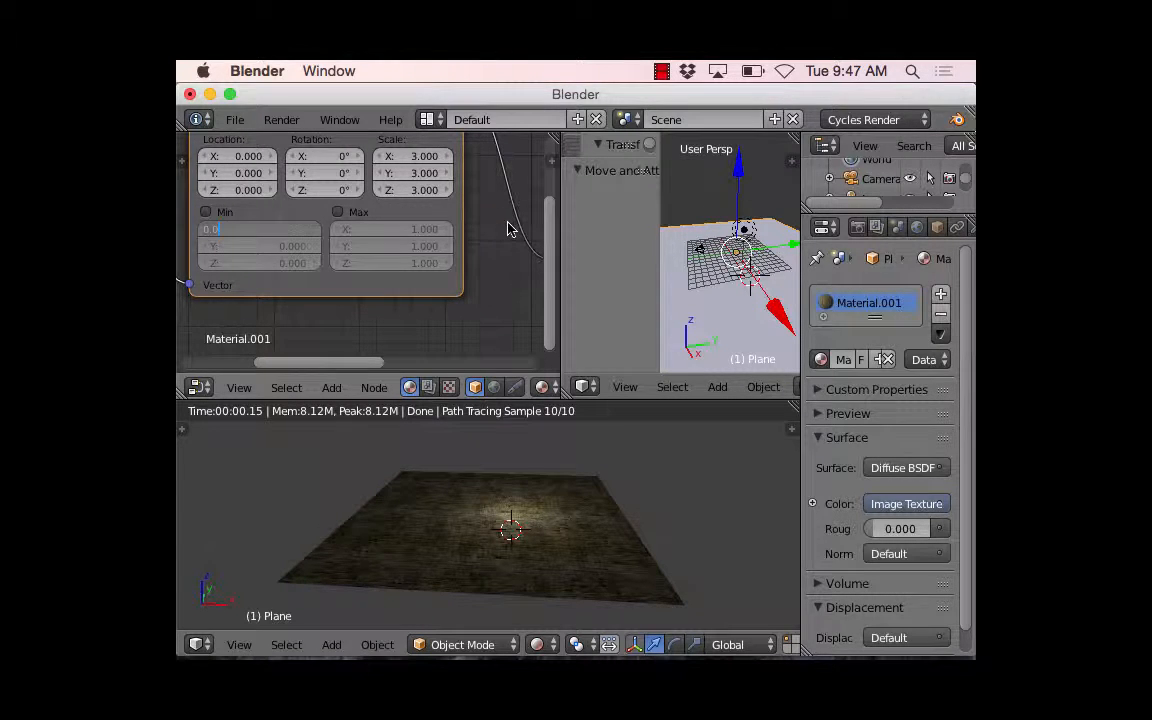
{"action": "left_click", "coordinate": [661, 71]}
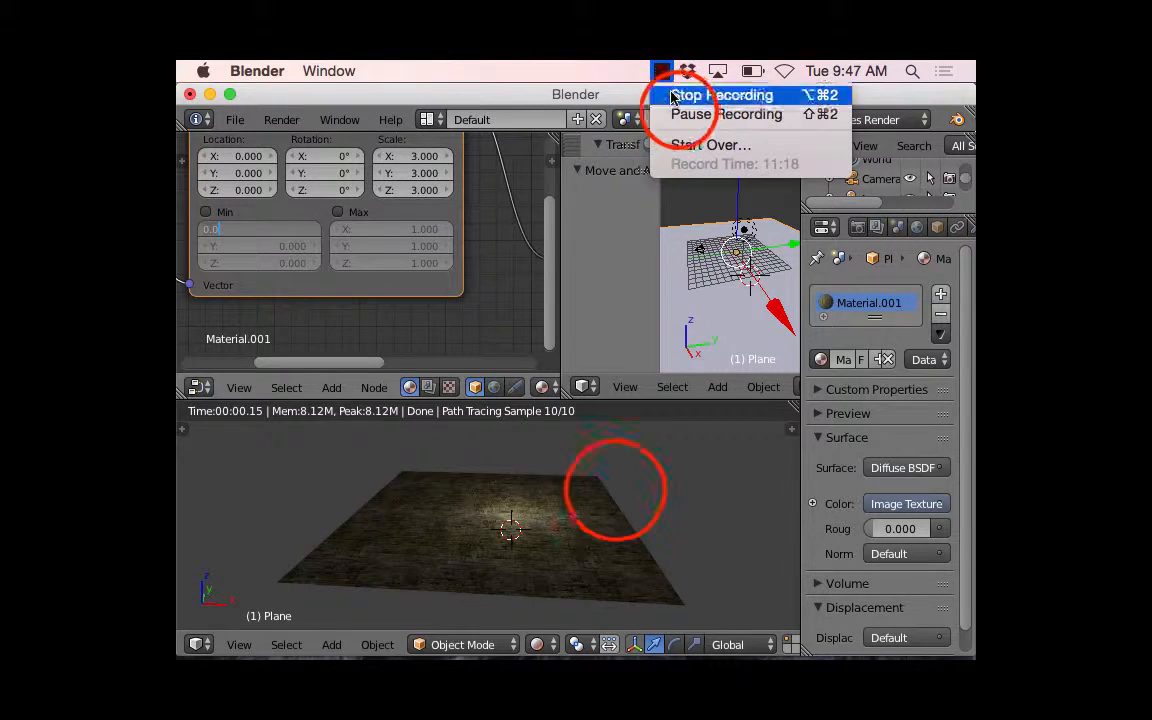
{"action": "left_click", "coordinate": [700, 114]}
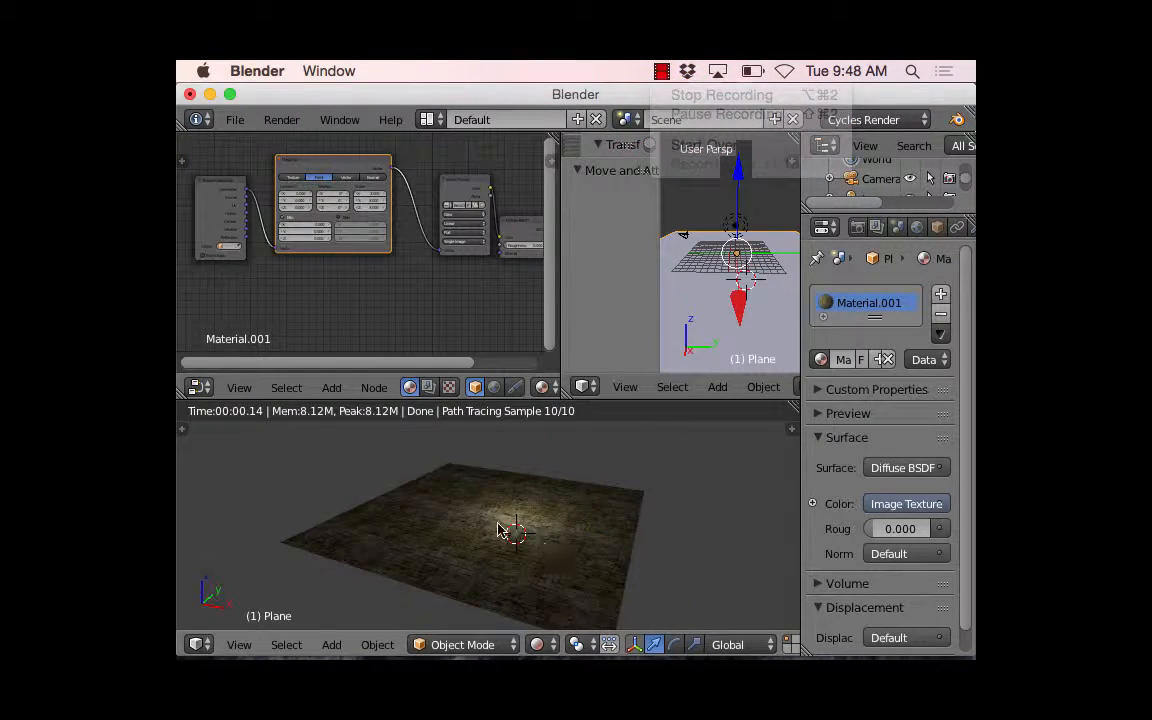
Step: Examine the tiled brick texture on the rendered plane from close up and from farther away
{"action": "scroll", "coordinate": [500, 530], "scroll_direction": "up", "scroll_amount": 3}
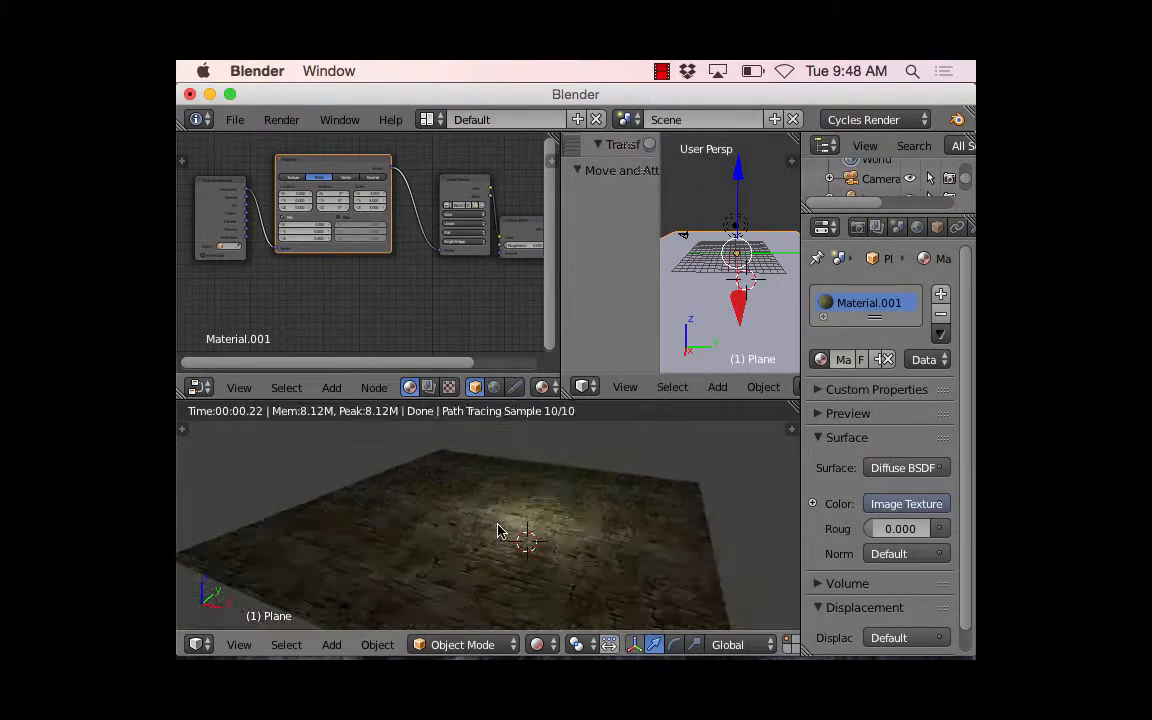
{"action": "scroll", "coordinate": [500, 530], "scroll_direction": "down", "scroll_amount": 1}
{"action": "scroll", "coordinate": [500, 530], "scroll_direction": "up", "scroll_amount": 2}
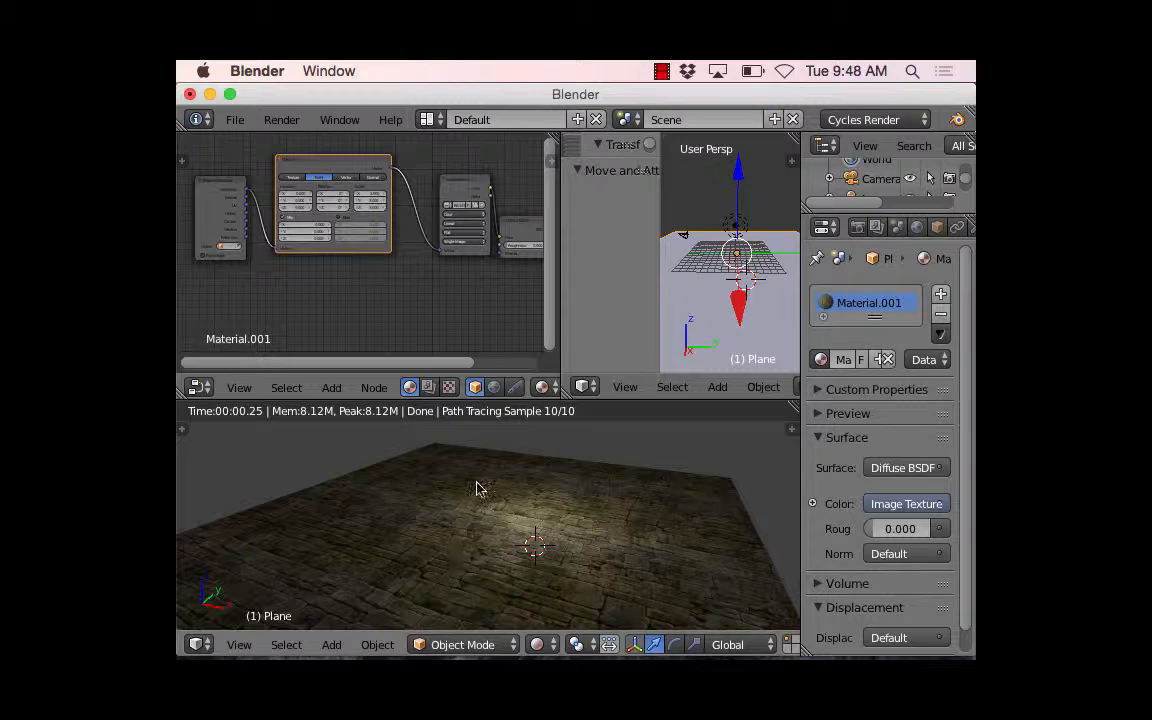
{"action": "scroll", "coordinate": [483, 497], "scroll_direction": "up", "scroll_amount": 3}
{"action": "scroll", "coordinate": [555, 477], "scroll_direction": "up", "scroll_amount": 1}
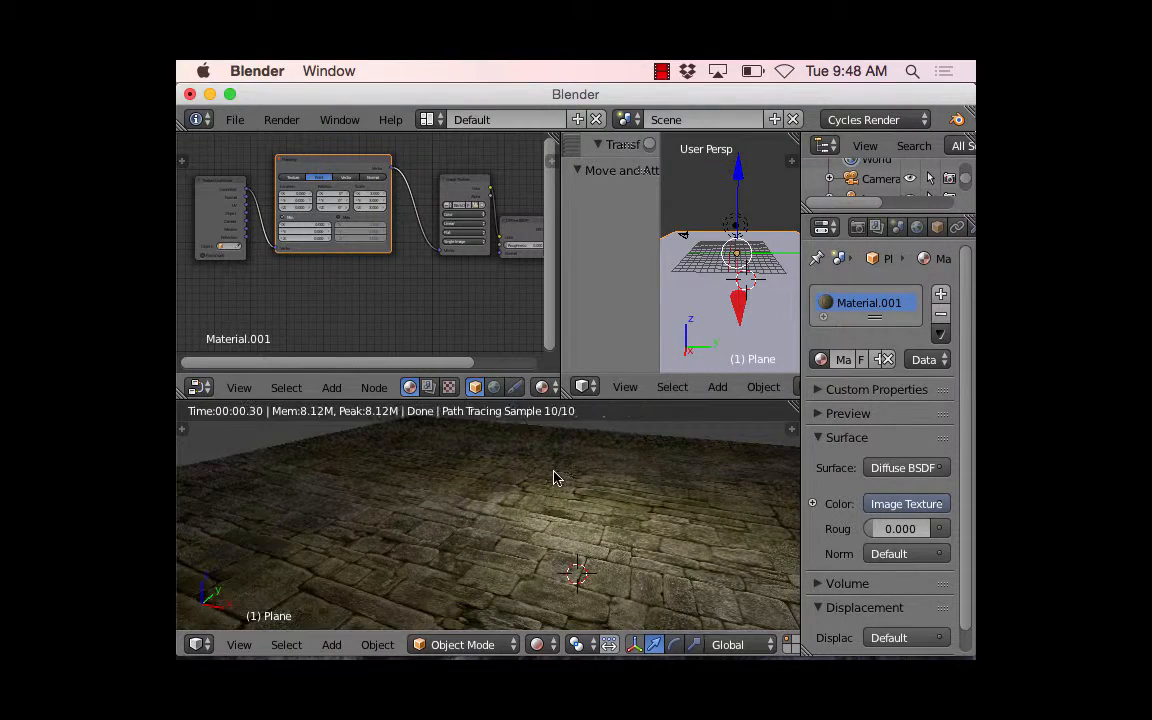
{"action": "scroll", "coordinate": [556, 478], "scroll_direction": "down", "scroll_amount": 2}
{"action": "scroll", "coordinate": [555, 477], "scroll_direction": "down", "scroll_amount": 2}
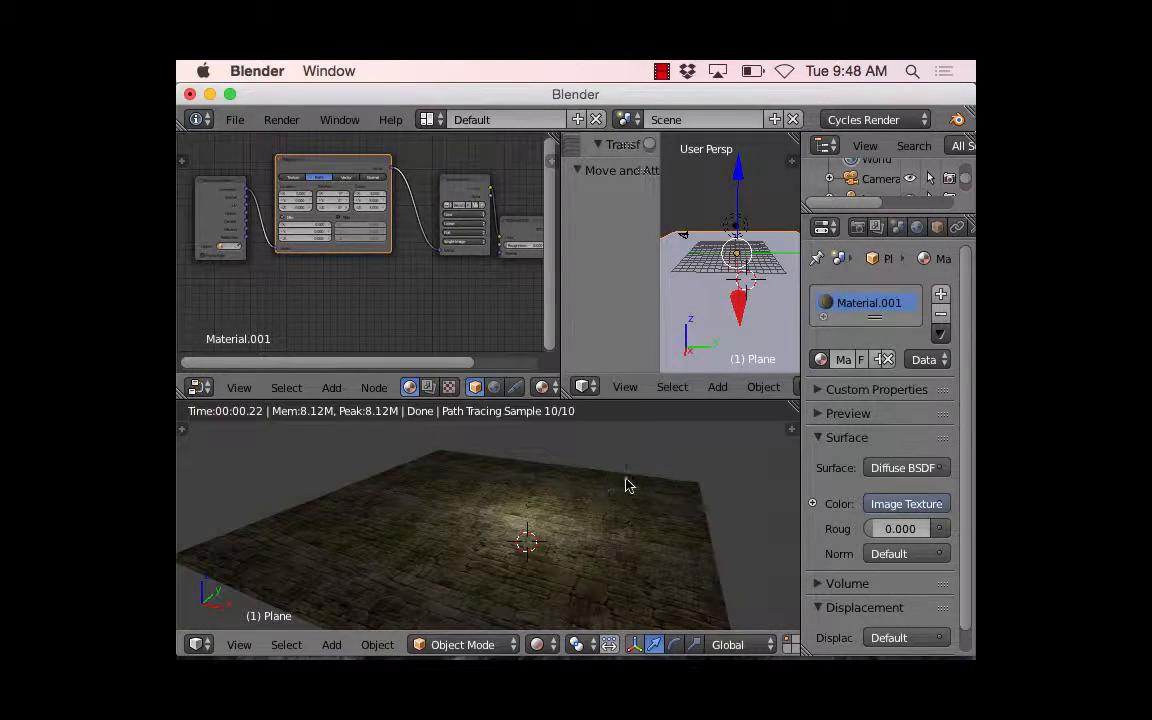
Step: Raise the lamp about 5.3 units along Z above the plane and set its size to 1
{"action": "right_click", "coordinate": [735, 222]}
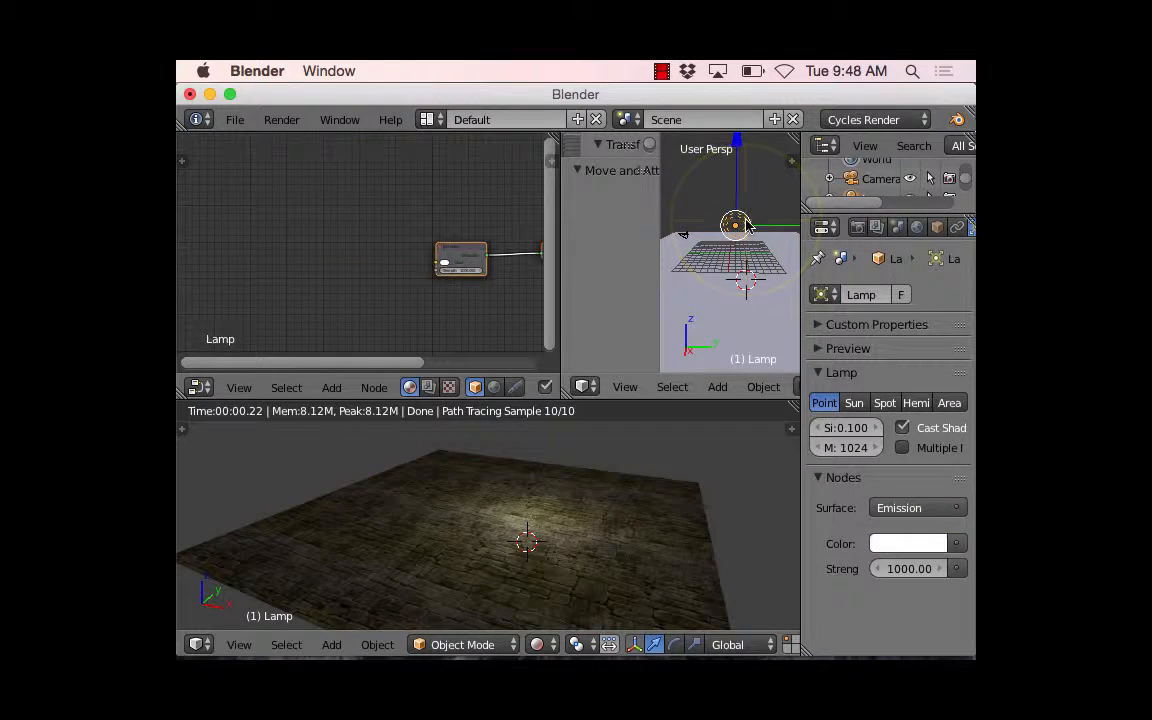
{"action": "left_click_drag", "start_coordinate": [735, 138], "coordinate": [738, 347]}
{"action": "left_click", "coordinate": [850, 428]}
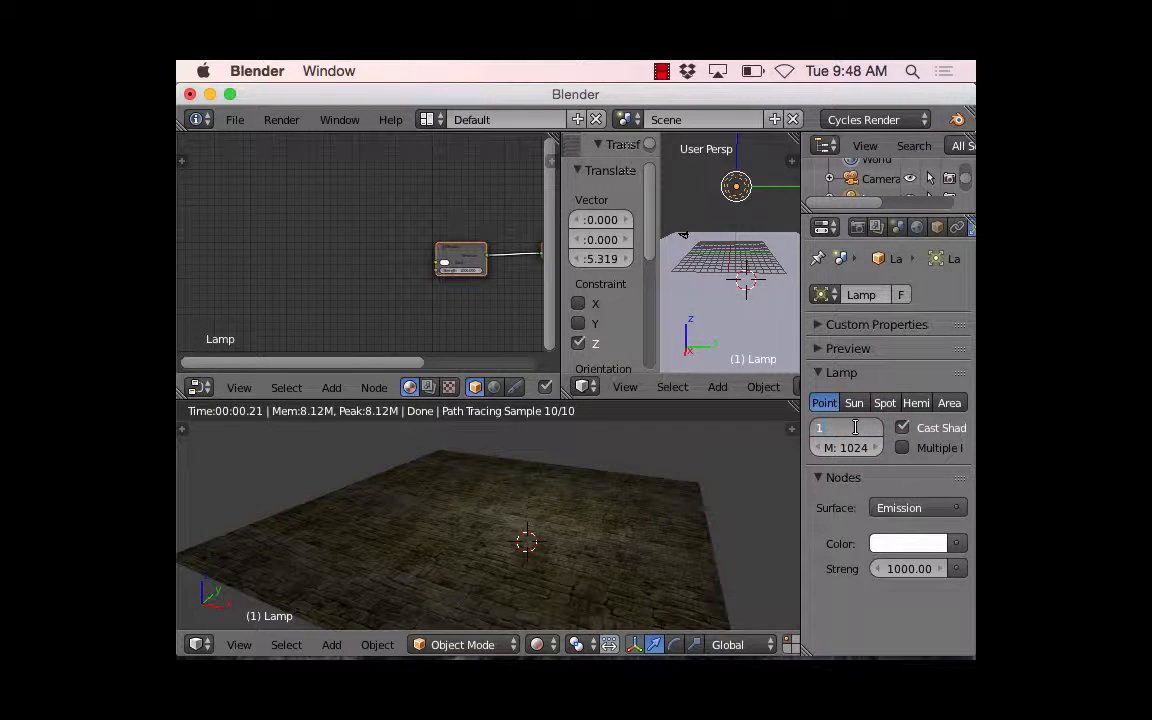
{"action": "type", "text": "1"}
{"action": "key", "text": "Return"}
Step: Set the lamp's emission strength to 5000
{"action": "left_click", "coordinate": [905, 569]}
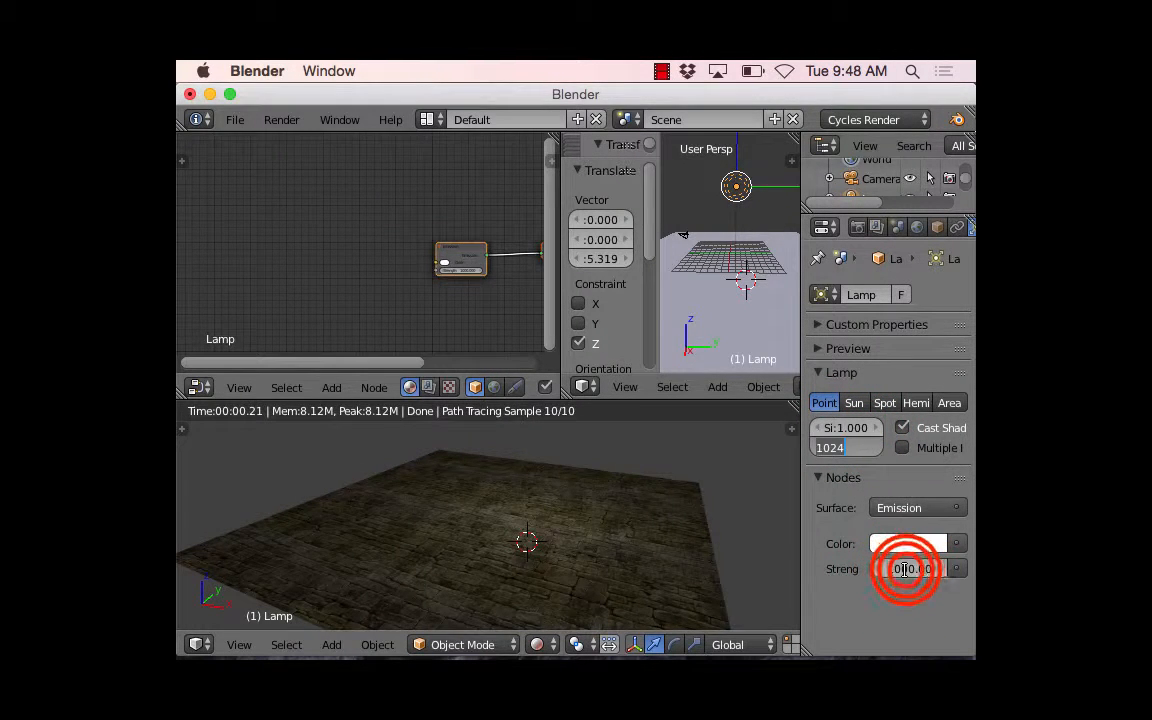
{"action": "left_click", "coordinate": [890, 569]}
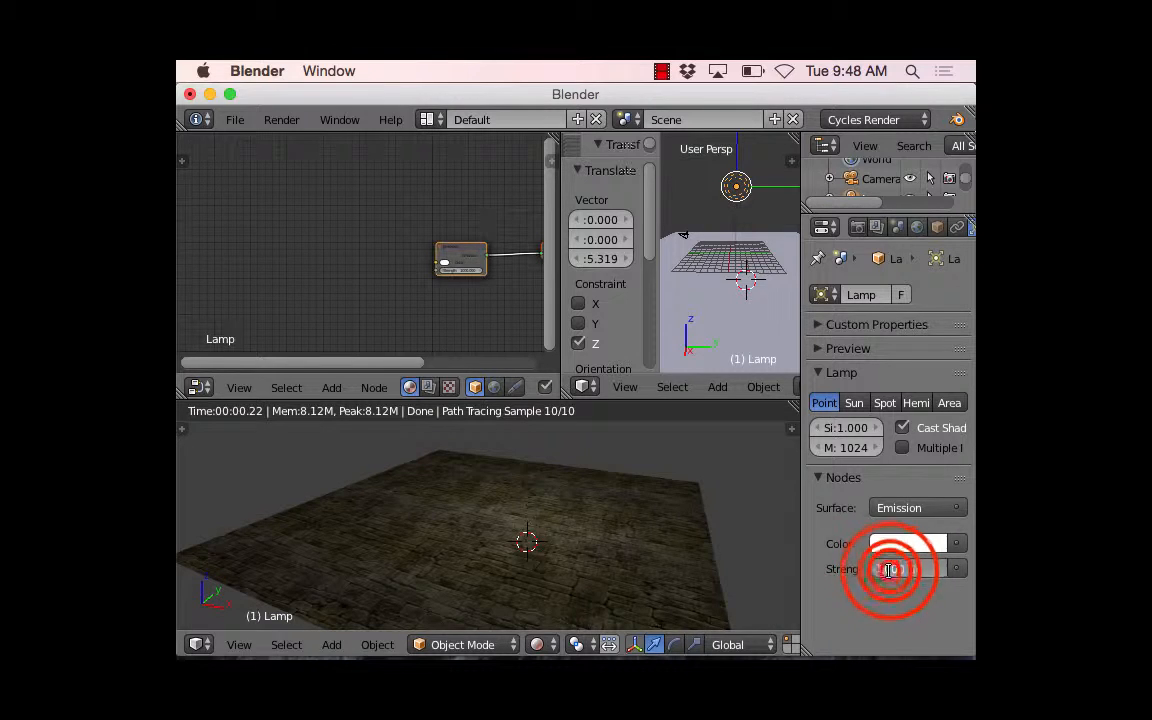
{"action": "left_click", "coordinate": [888, 570]}
{"action": "left_click_drag", "start_coordinate": [879, 571], "coordinate": [937, 571]}
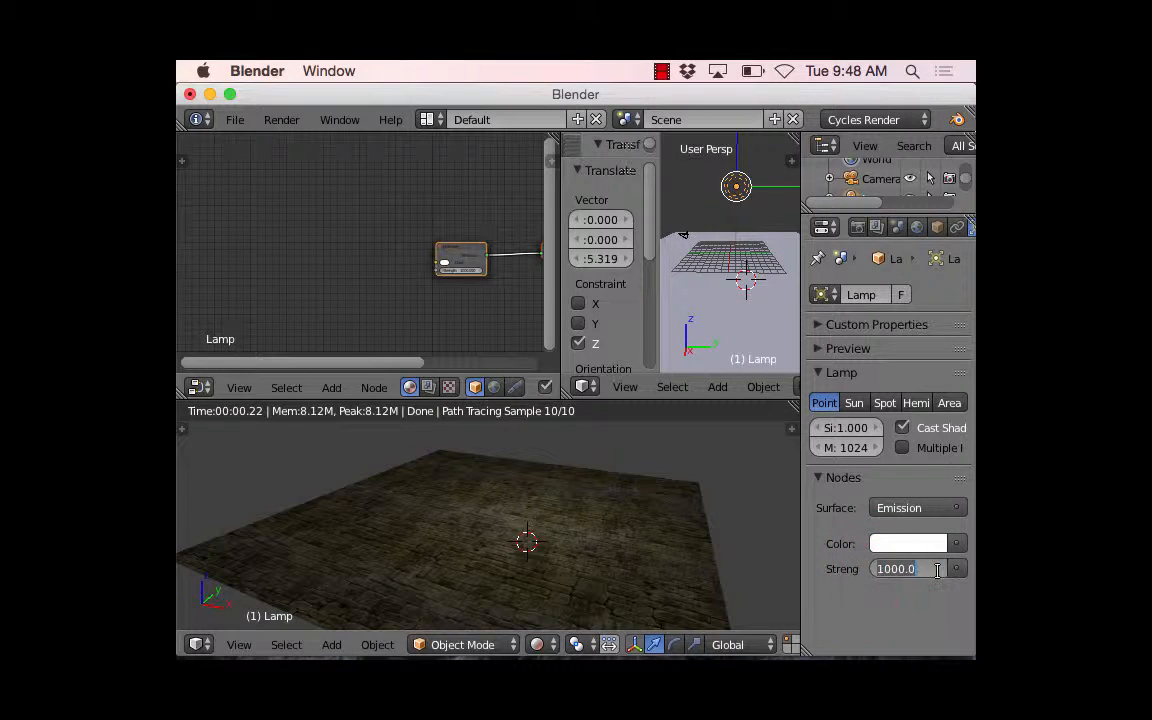
{"action": "key", "text": "Return"}
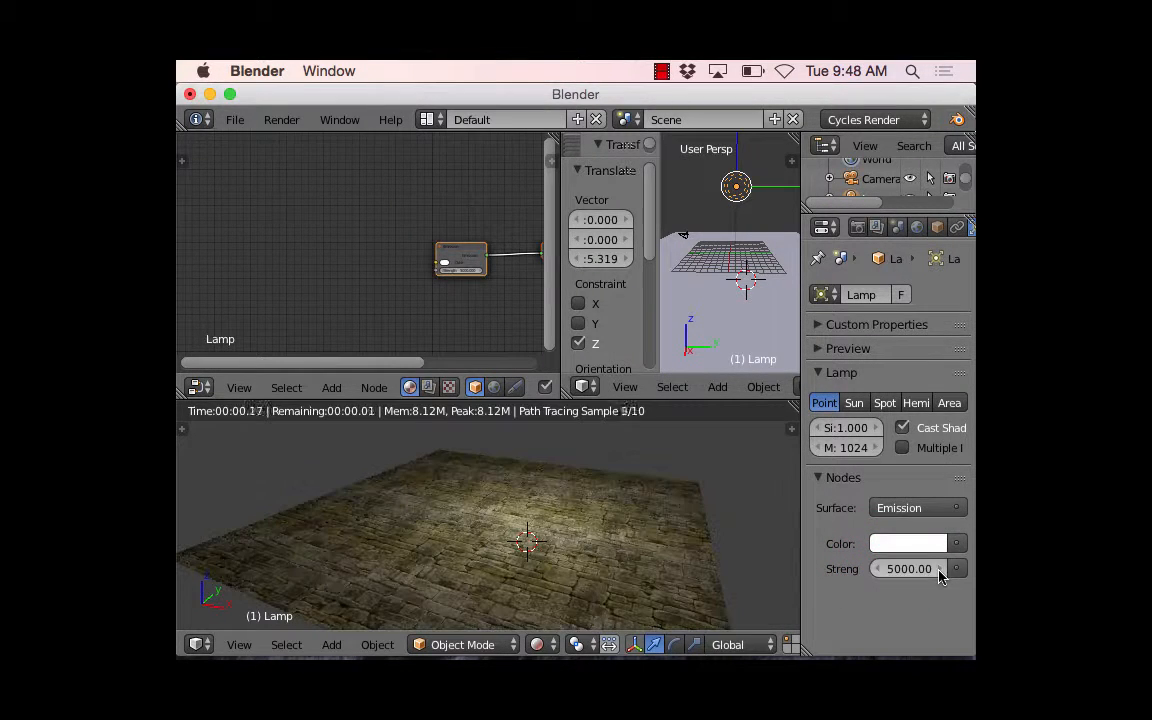
Step: Examine the more brightly lit brick texture on the plane from close up and the lamp's node setup
{"action": "mouse_move", "coordinate": [507, 543]}
{"action": "middle_mouse_down"}
{"action": "mouse_move", "coordinate": [504, 532]}
{"action": "mouse_move", "coordinate": [527, 521]}
{"action": "middle_mouse_up"}
{"action": "scroll", "coordinate": [486, 558], "scroll_direction": "up", "scroll_amount": 4}
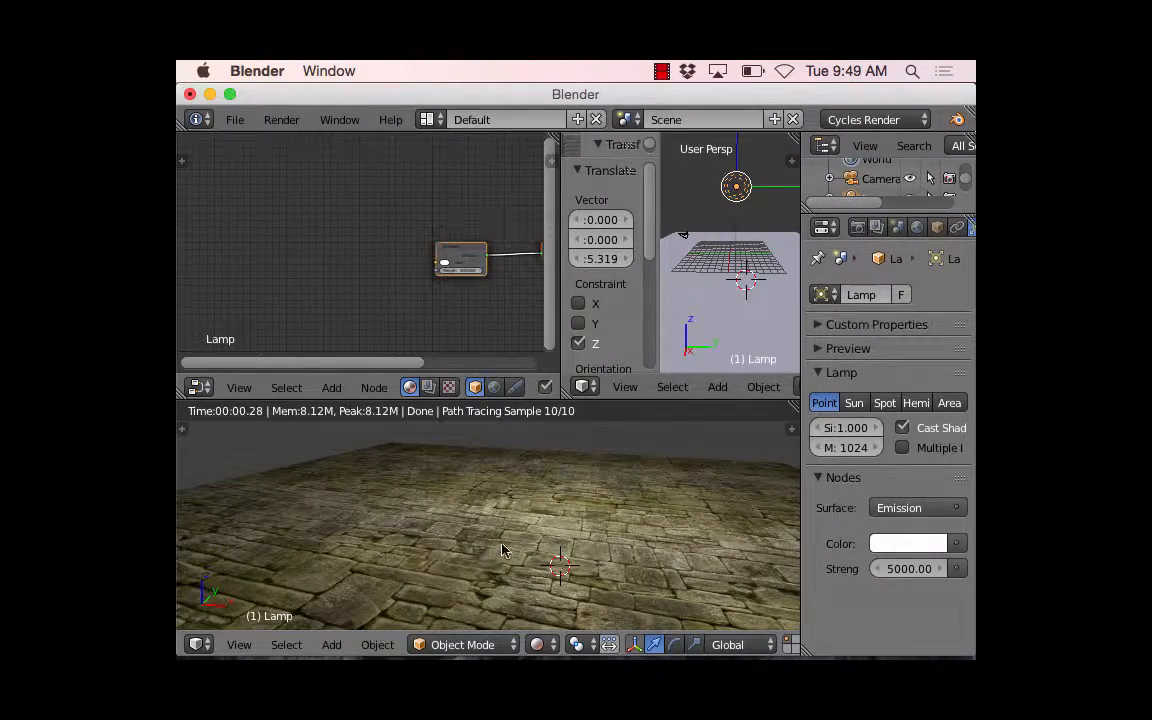
{"action": "middle_click_drag", "start_coordinate": [483, 555], "coordinate": [543, 516]}
{"action": "middle_click_drag", "start_coordinate": [586, 586], "coordinate": [567, 565]}
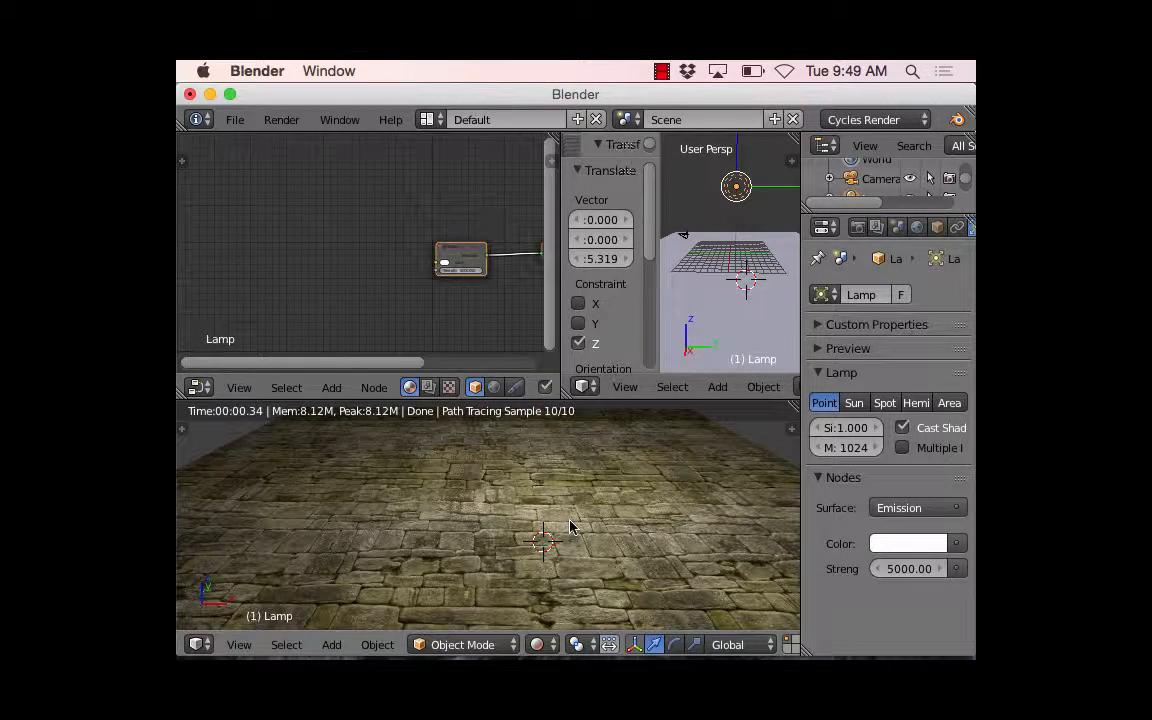
{"action": "middle_click_drag", "start_coordinate": [587, 512], "coordinate": [588, 508]}
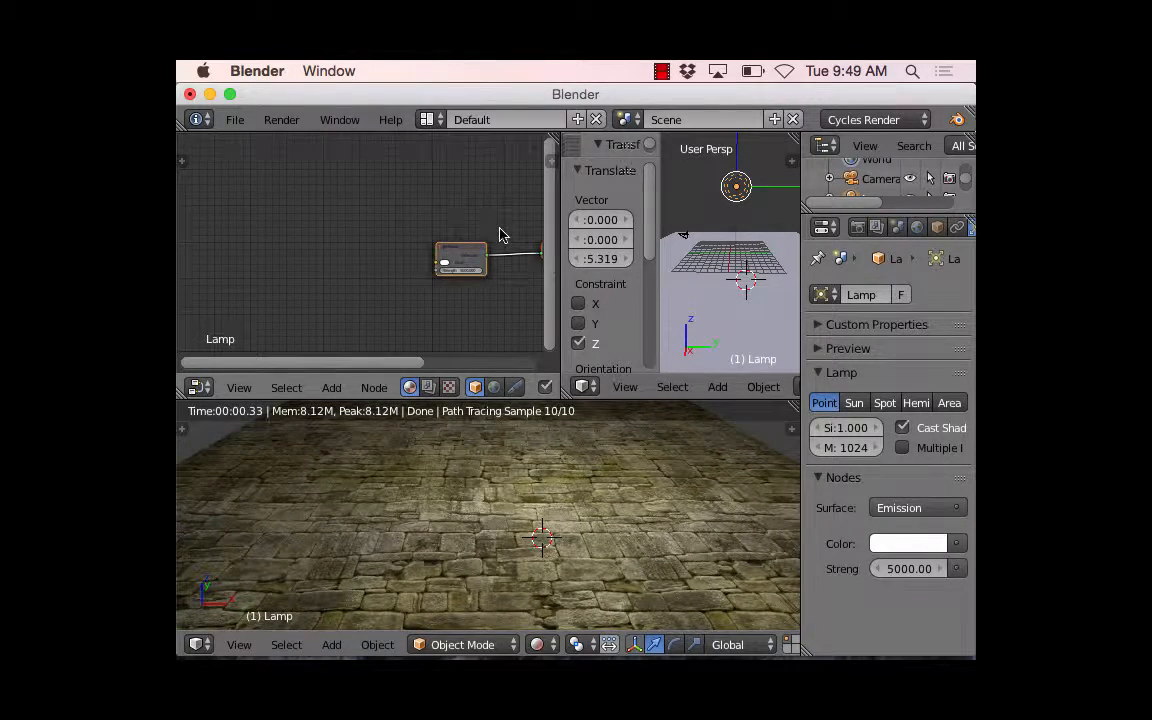
{"action": "middle_click_drag", "start_coordinate": [449, 223], "coordinate": [305, 215]}
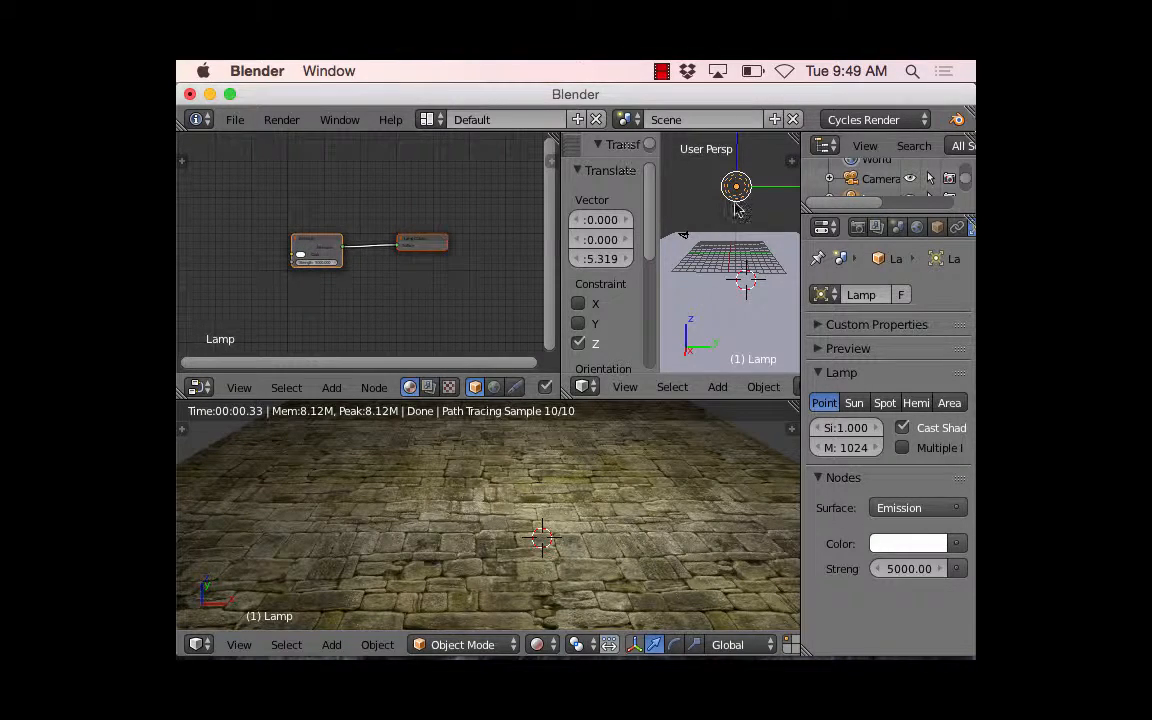
Step: Select the plane and move its Material Output node down and away from the Diffuse BSDF node
{"action": "right_click", "coordinate": [696, 288]}
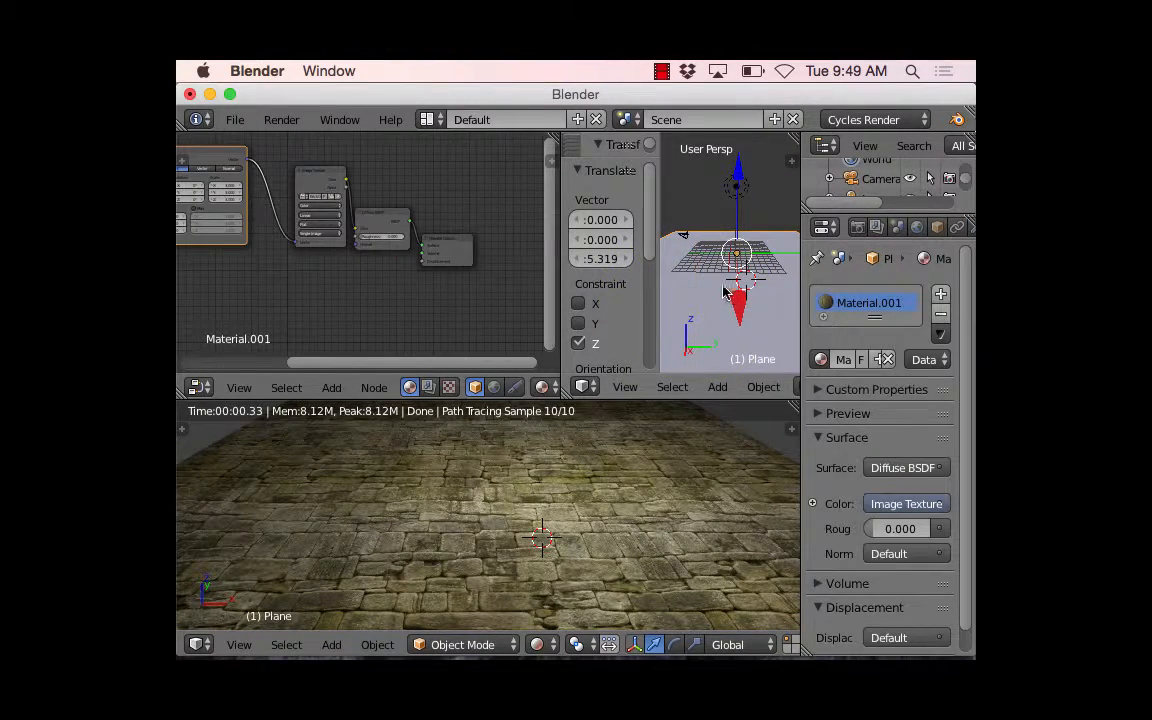
{"action": "middle_click_drag", "start_coordinate": [276, 284], "coordinate": [352, 290]}
{"action": "left_click_drag", "start_coordinate": [507, 263], "coordinate": [510, 300]}
{"action": "scroll", "coordinate": [512, 299], "scroll_direction": "up", "scroll_amount": 4}
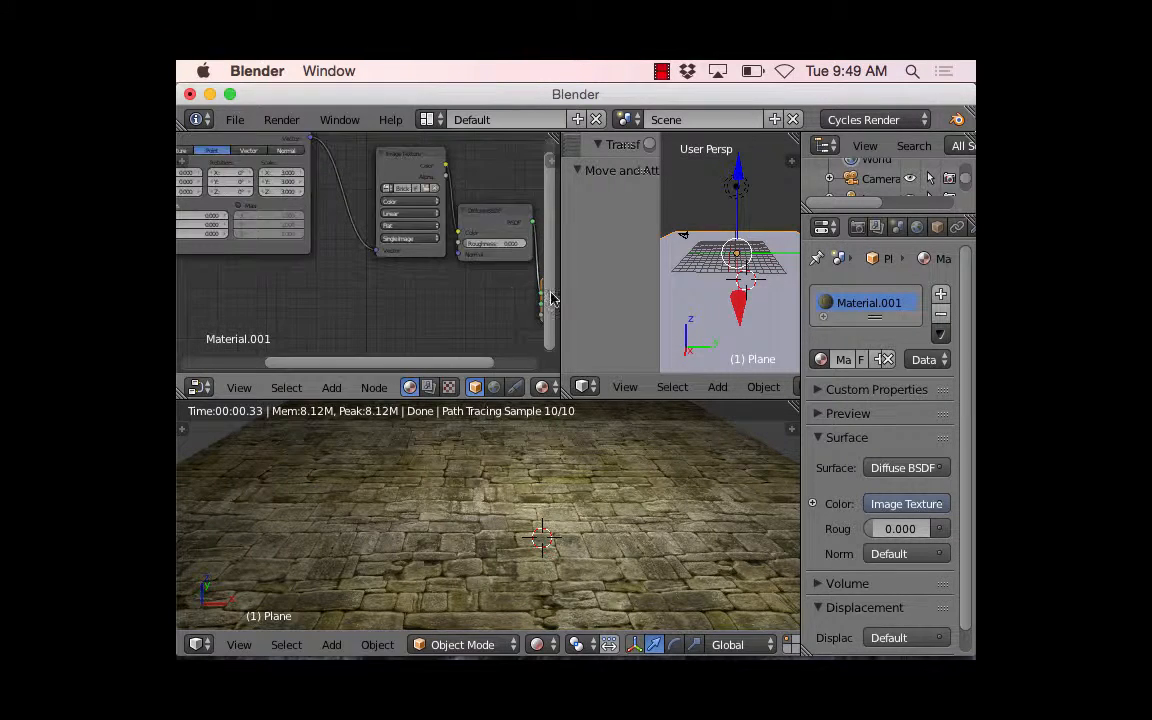
{"action": "middle_click_drag", "start_coordinate": [490, 308], "coordinate": [367, 288]}
{"action": "left_click", "coordinate": [467, 264]}
{"action": "left_click_drag", "start_coordinate": [467, 273], "coordinate": [500, 283]}
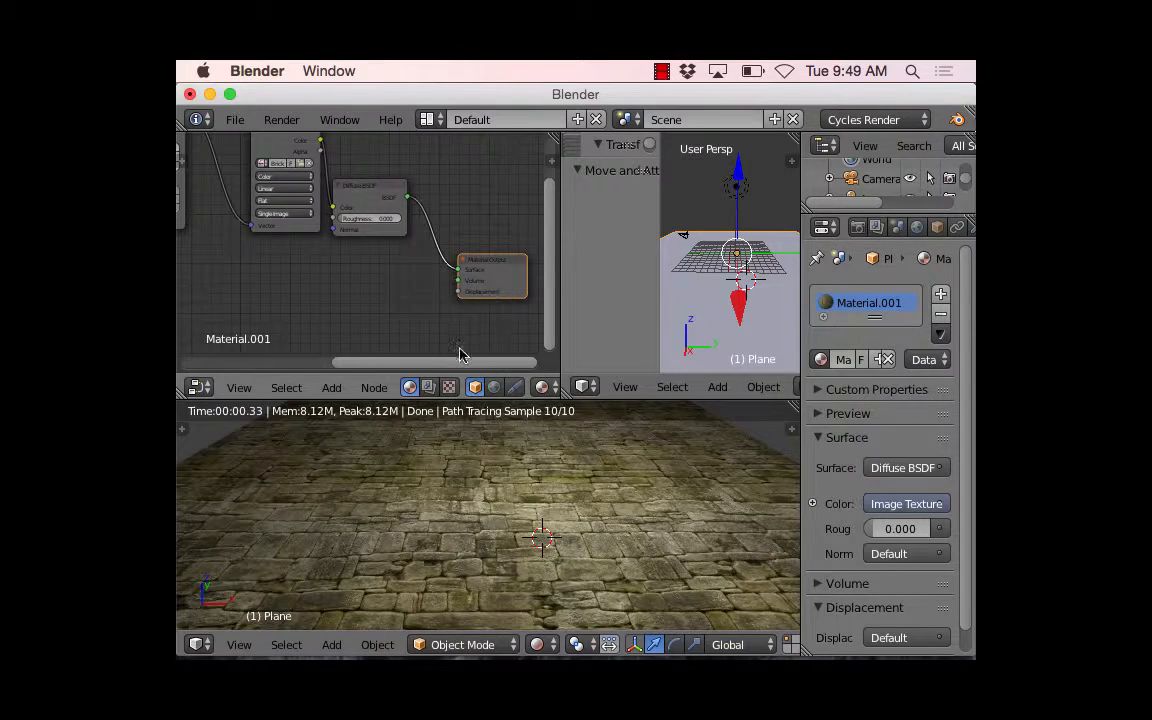
{"action": "scroll", "coordinate": [472, 283], "scroll_direction": "up", "scroll_amount": 1}
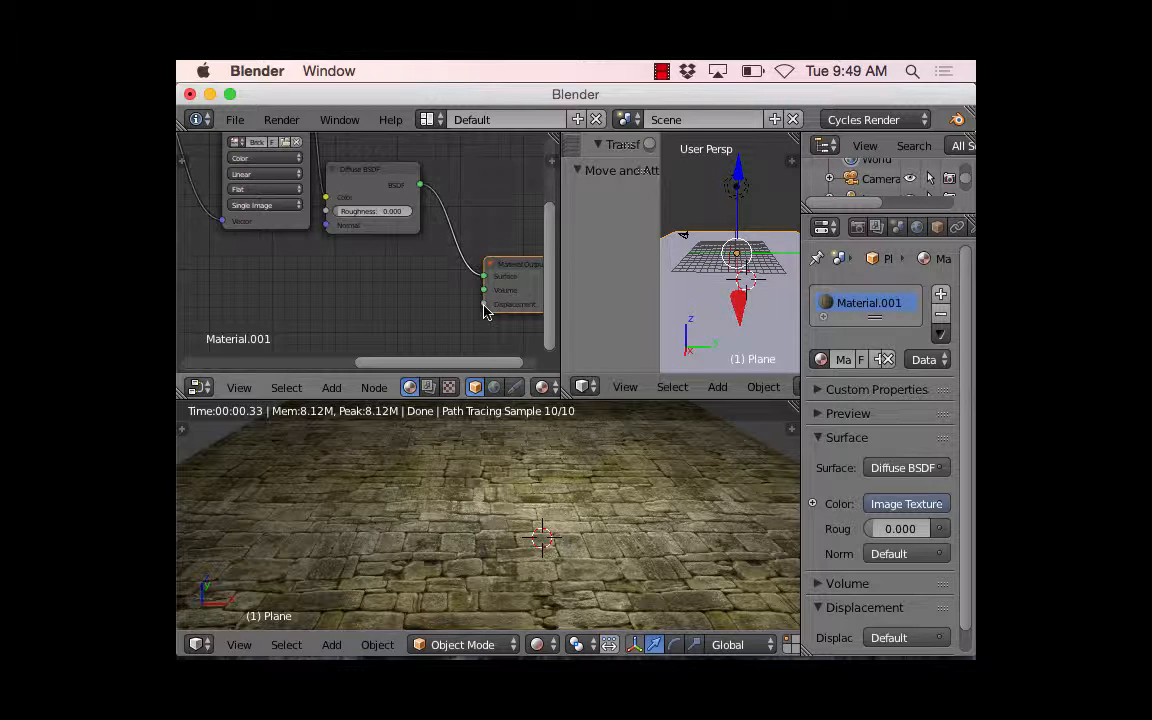
Step: Move the Image Texture node down, clear of the Mapping and Diffuse BSDF nodes
{"action": "left_click_drag", "start_coordinate": [479, 364], "coordinate": [275, 366]}
{"action": "scroll", "coordinate": [340, 284], "scroll_direction": "down", "scroll_amount": 3}
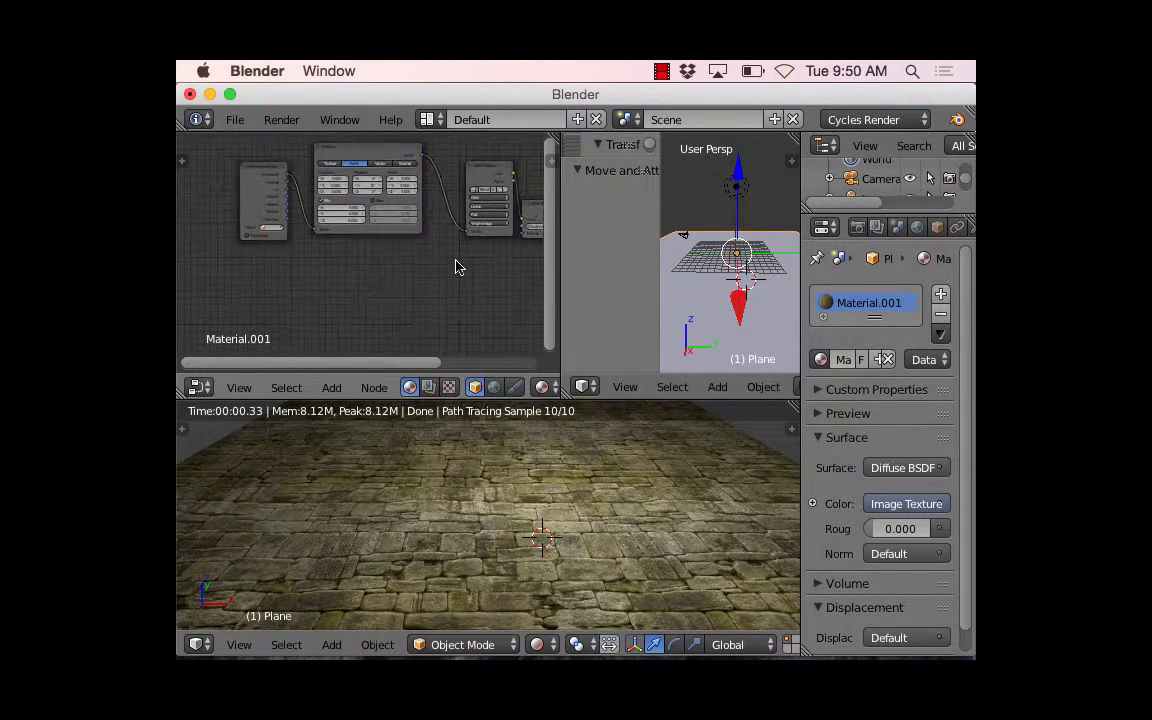
{"action": "left_click_drag", "start_coordinate": [411, 358], "coordinate": [466, 366]}
{"action": "left_click_drag", "start_coordinate": [404, 184], "coordinate": [392, 252]}
{"action": "scroll", "coordinate": [392, 252], "scroll_direction": "up", "scroll_amount": 3}
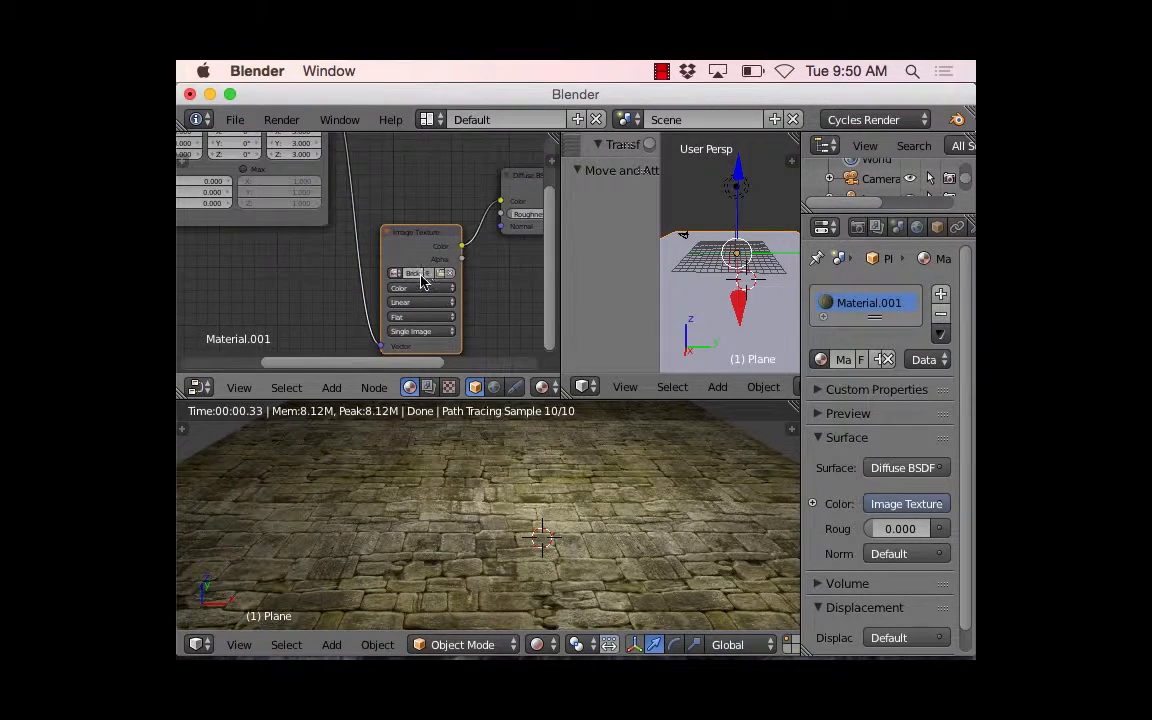
Step: Link the Image Texture's Color output to the Material Output's Displacement input, removing and restoring the link to compare the render
{"action": "left_click_drag", "start_coordinate": [416, 362], "coordinate": [500, 369]}
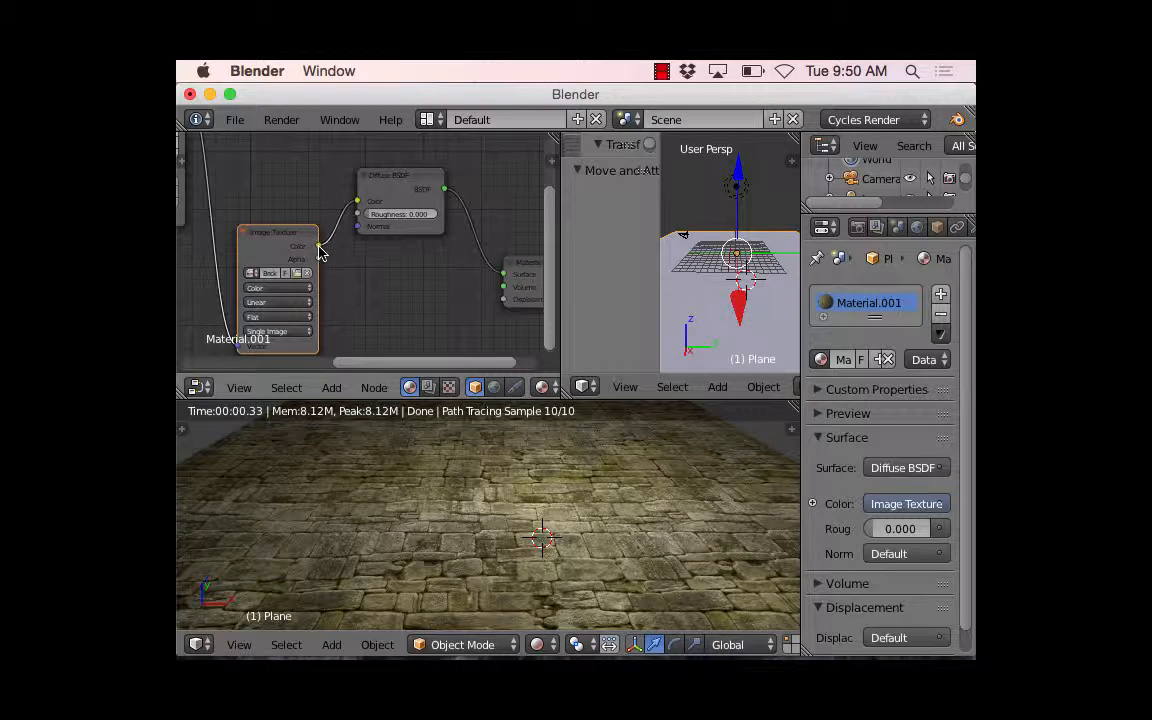
{"action": "left_click_drag", "start_coordinate": [320, 250], "coordinate": [505, 305]}
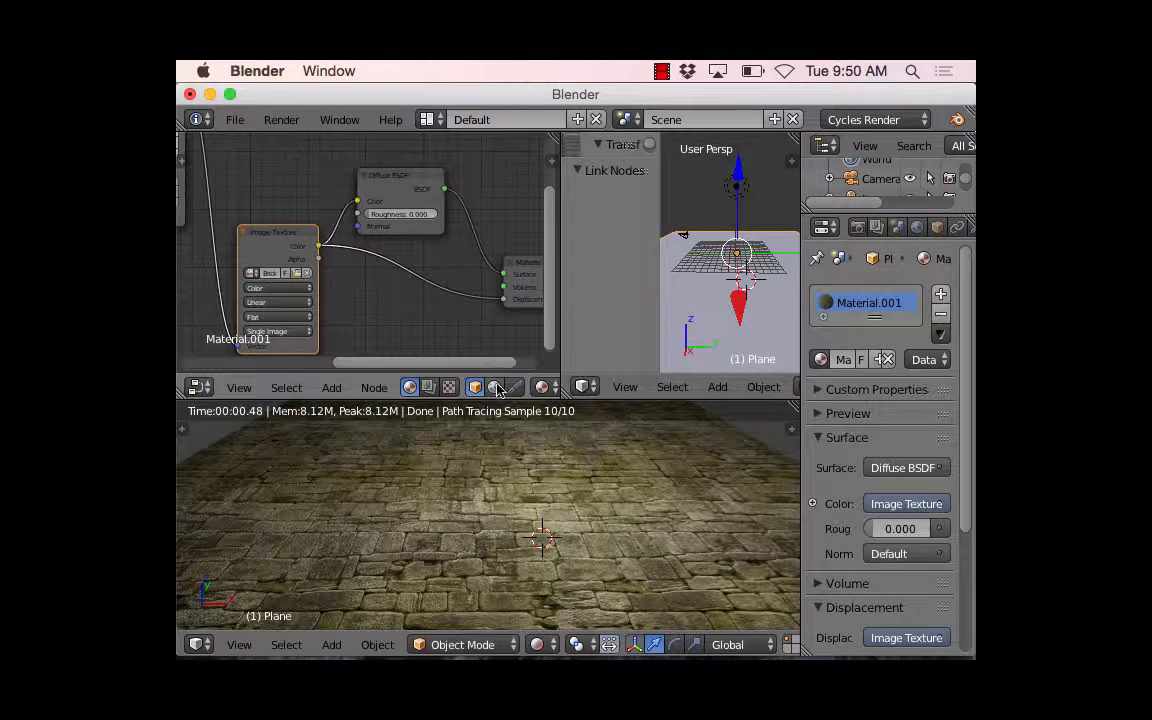
{"action": "scroll", "coordinate": [549, 569], "scroll_direction": "up", "scroll_amount": 2}
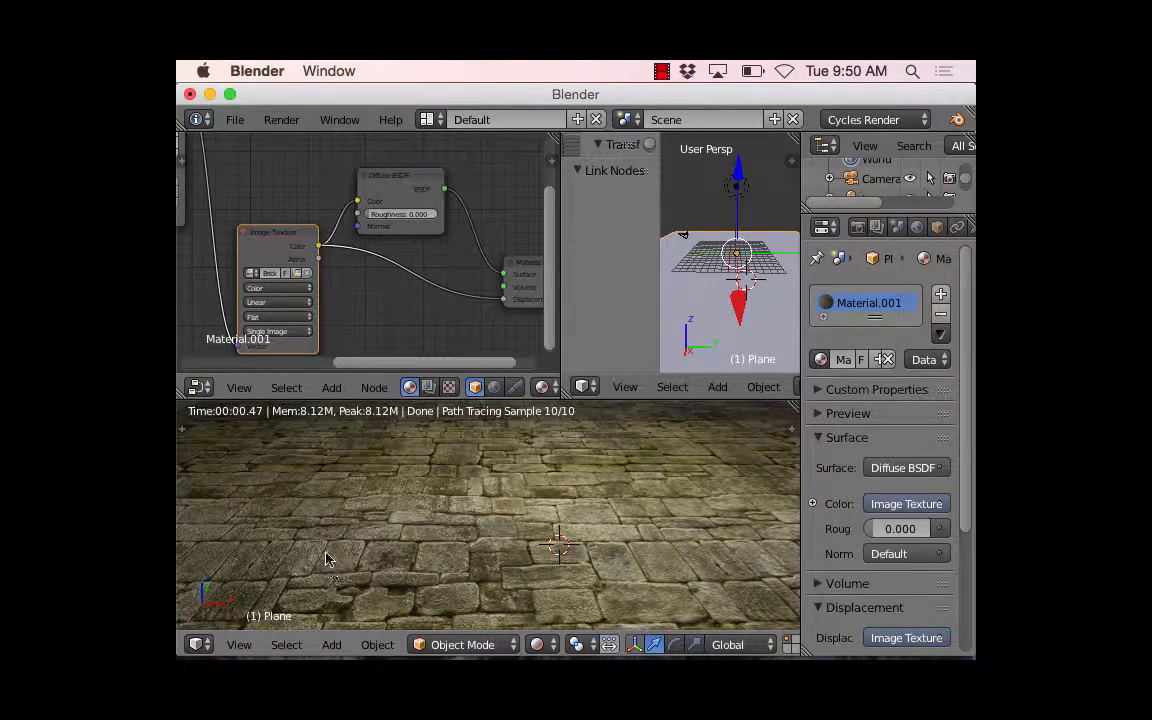
{"action": "left_click_drag", "start_coordinate": [503, 300], "coordinate": [425, 316]}
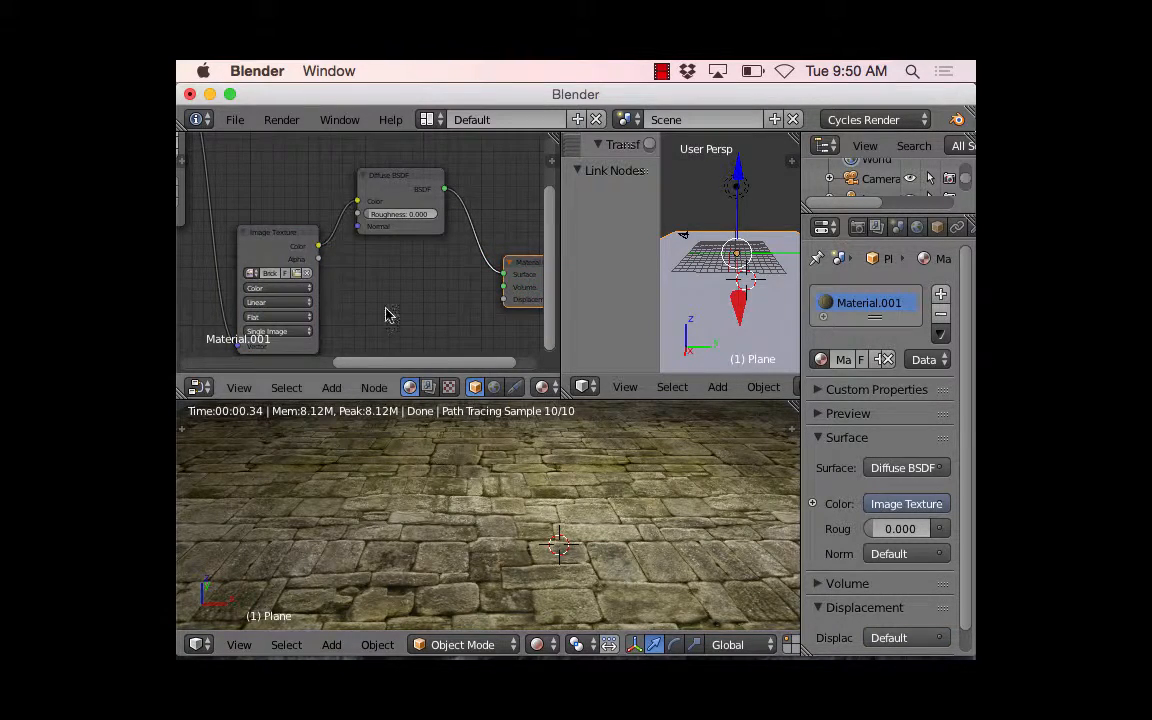
{"action": "left_click_drag", "start_coordinate": [318, 246], "coordinate": [506, 305]}
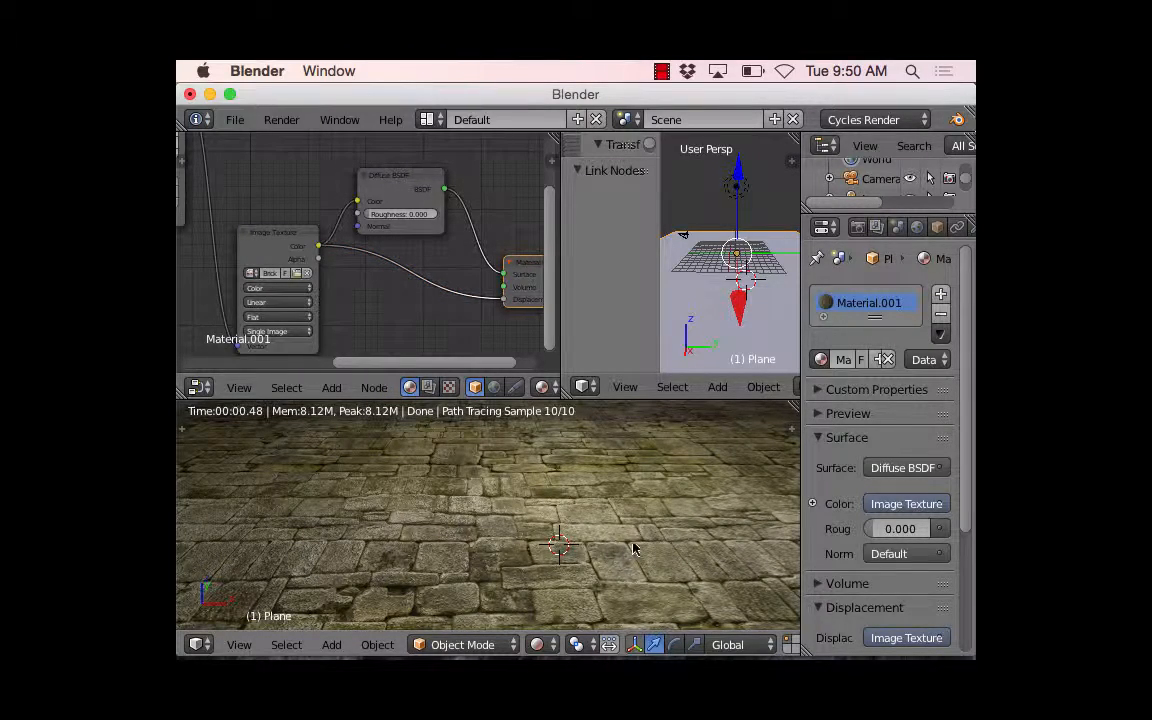
Step: Examine the plane's displaced brick surface from farther away and at a lower angle, along with its node links
{"action": "scroll", "coordinate": [560, 513], "scroll_direction": "down", "scroll_amount": 3}
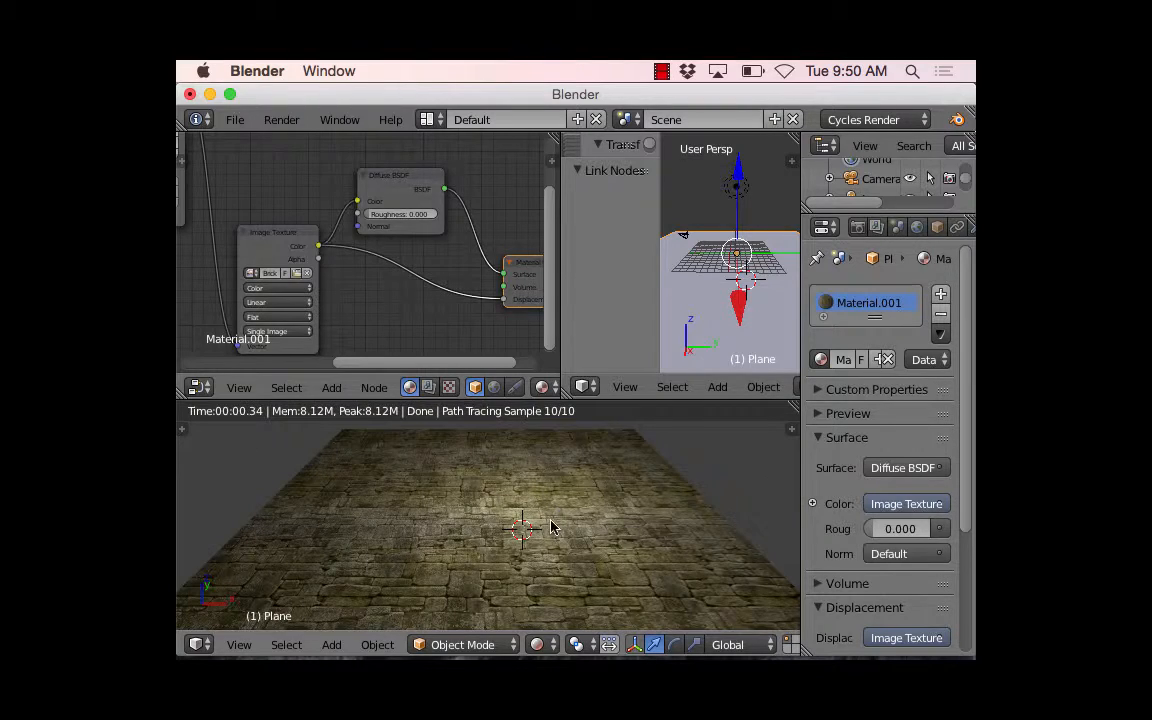
{"action": "middle_click_drag", "start_coordinate": [548, 519], "coordinate": [547, 497]}
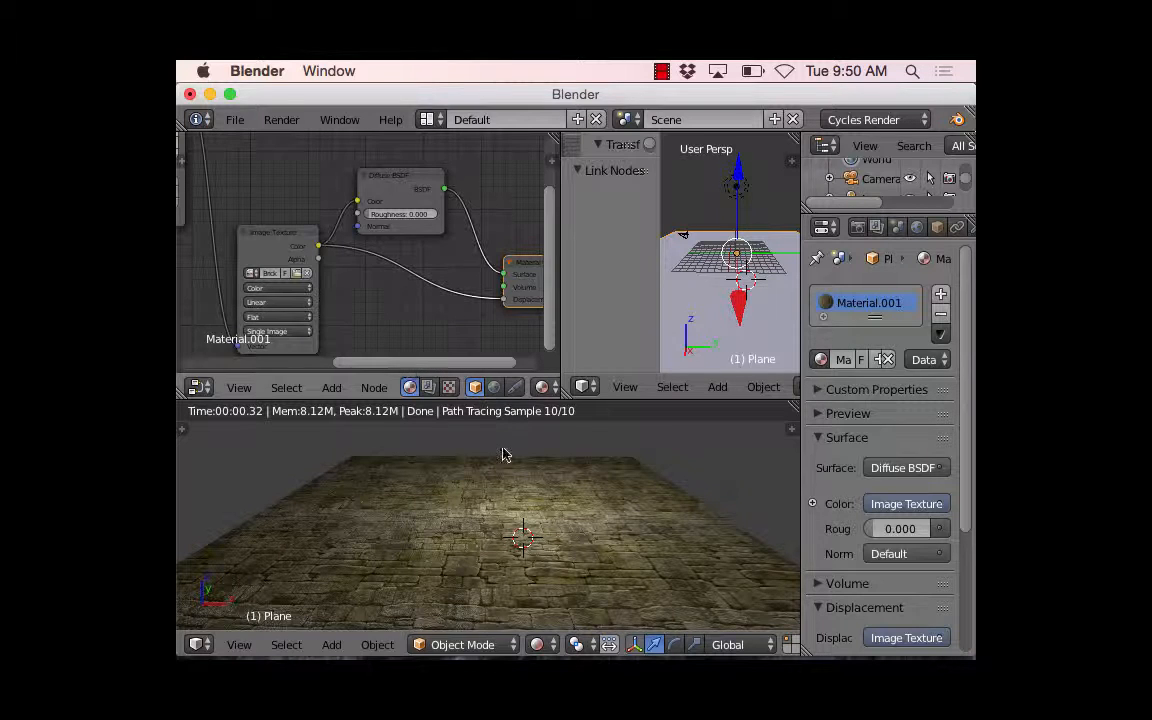
{"action": "left_click", "coordinate": [485, 366]}
{"action": "left_click_drag", "start_coordinate": [489, 372], "coordinate": [468, 329]}
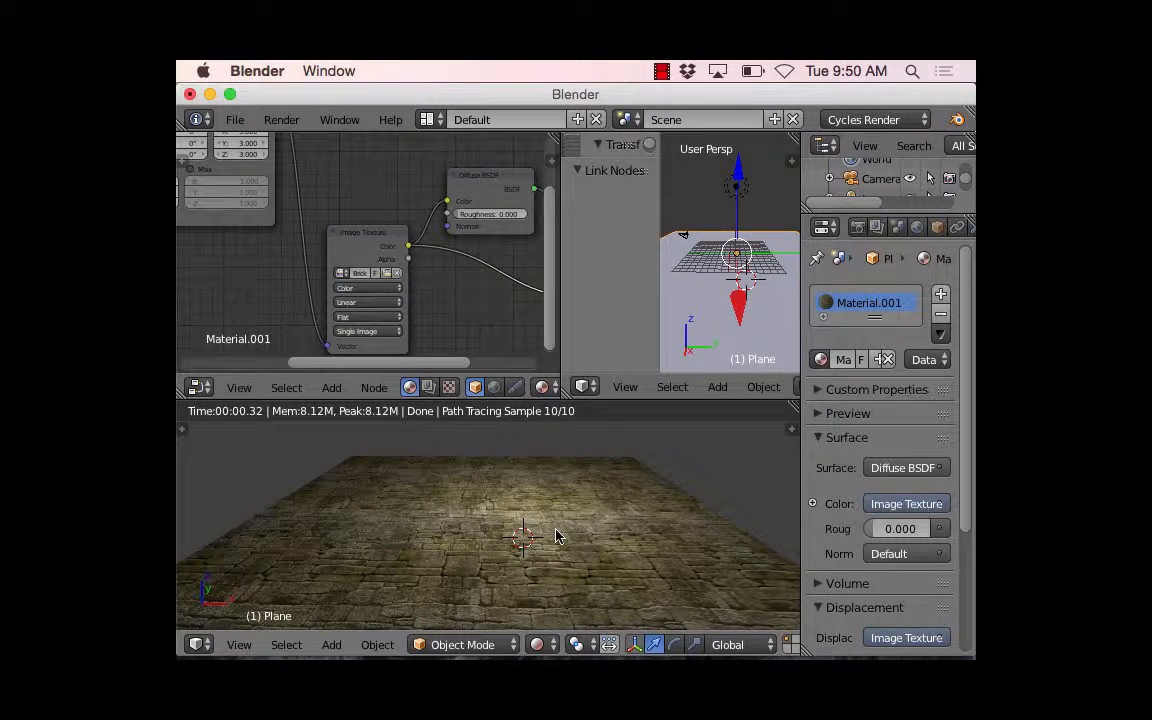
{"action": "scroll", "coordinate": [557, 537], "scroll_direction": "down", "scroll_amount": 2}
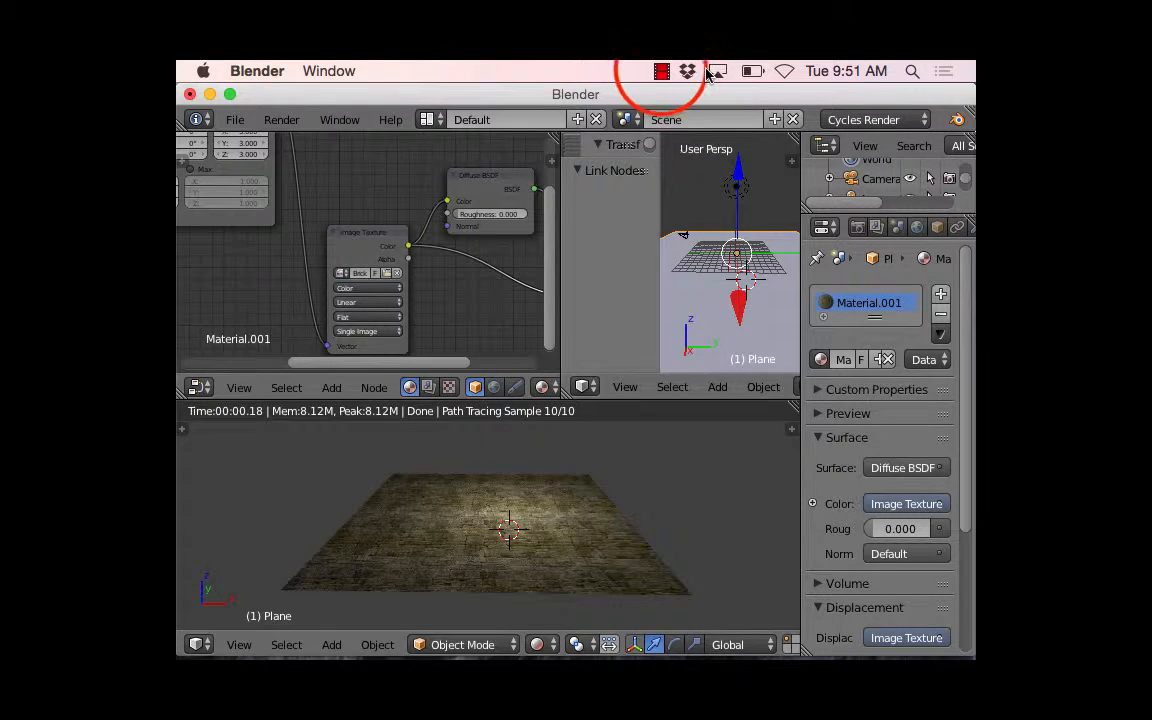
{"action": "left_click", "coordinate": [661, 71]}
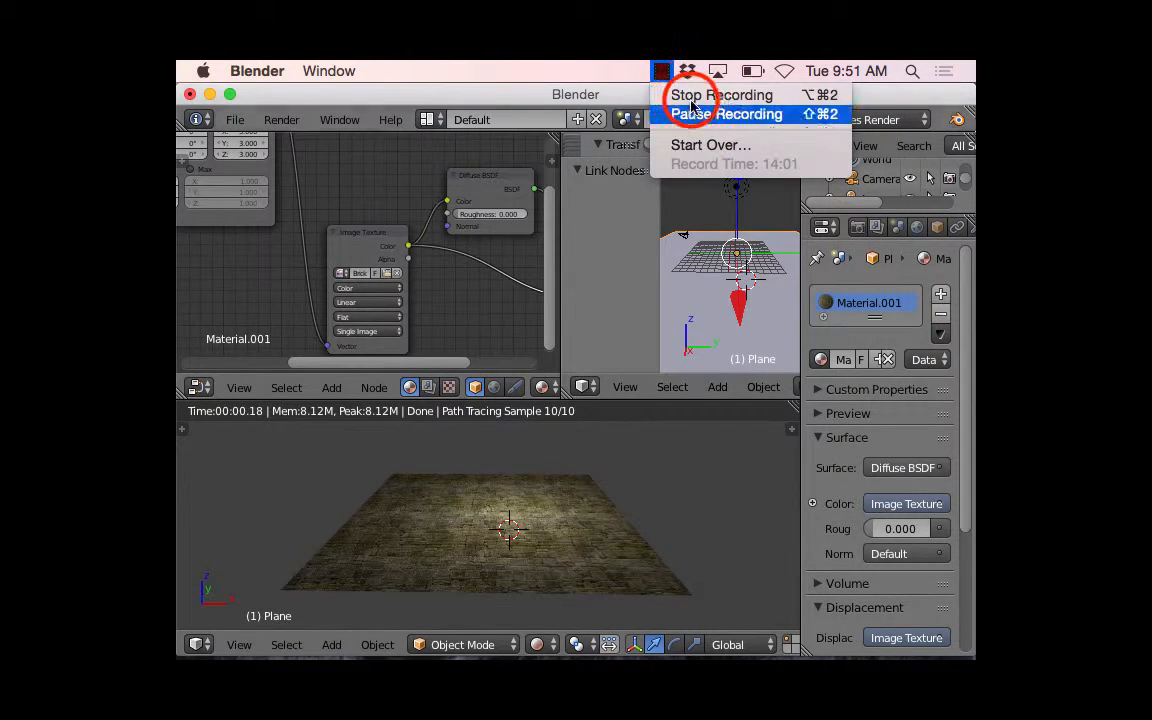